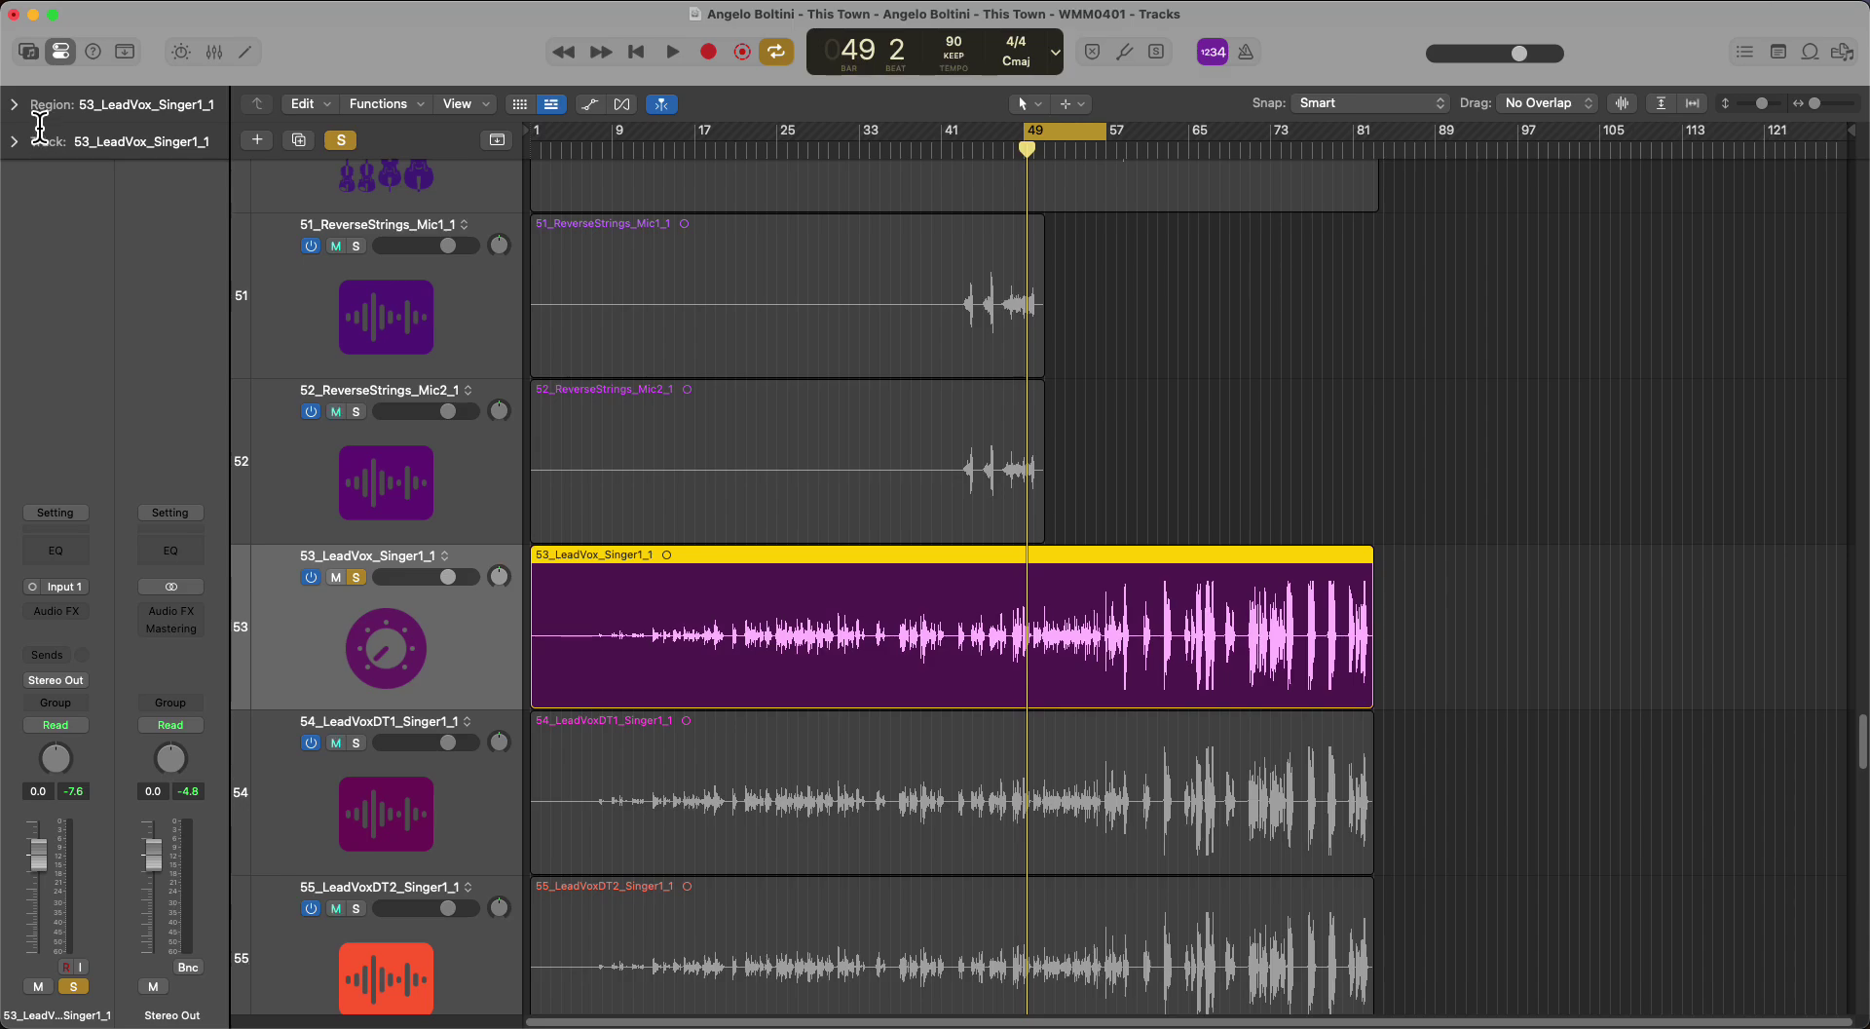
click(60, 51)
click(60, 51)
click(60, 51)
click(60, 51)
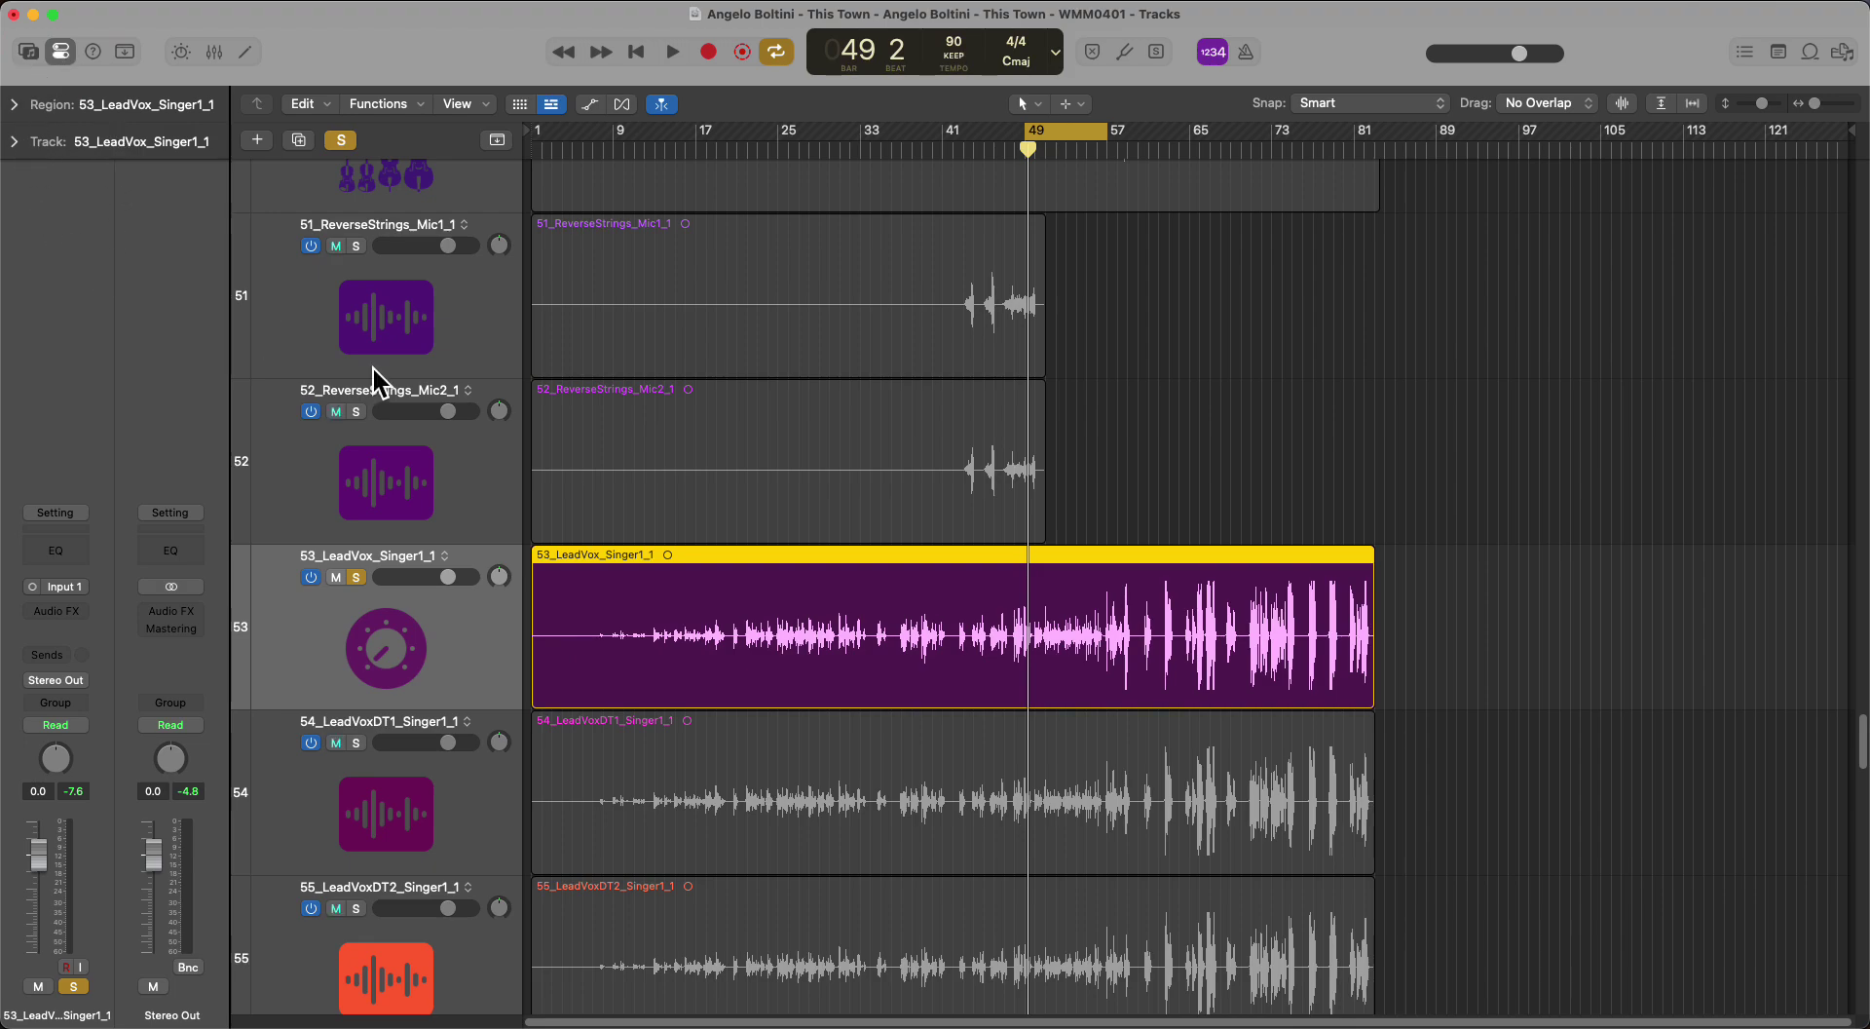
Step: Expand the parameters of track 53 and change its icon, trying the metronome before settling on the singer-with-microphone silhouette
click(14, 141)
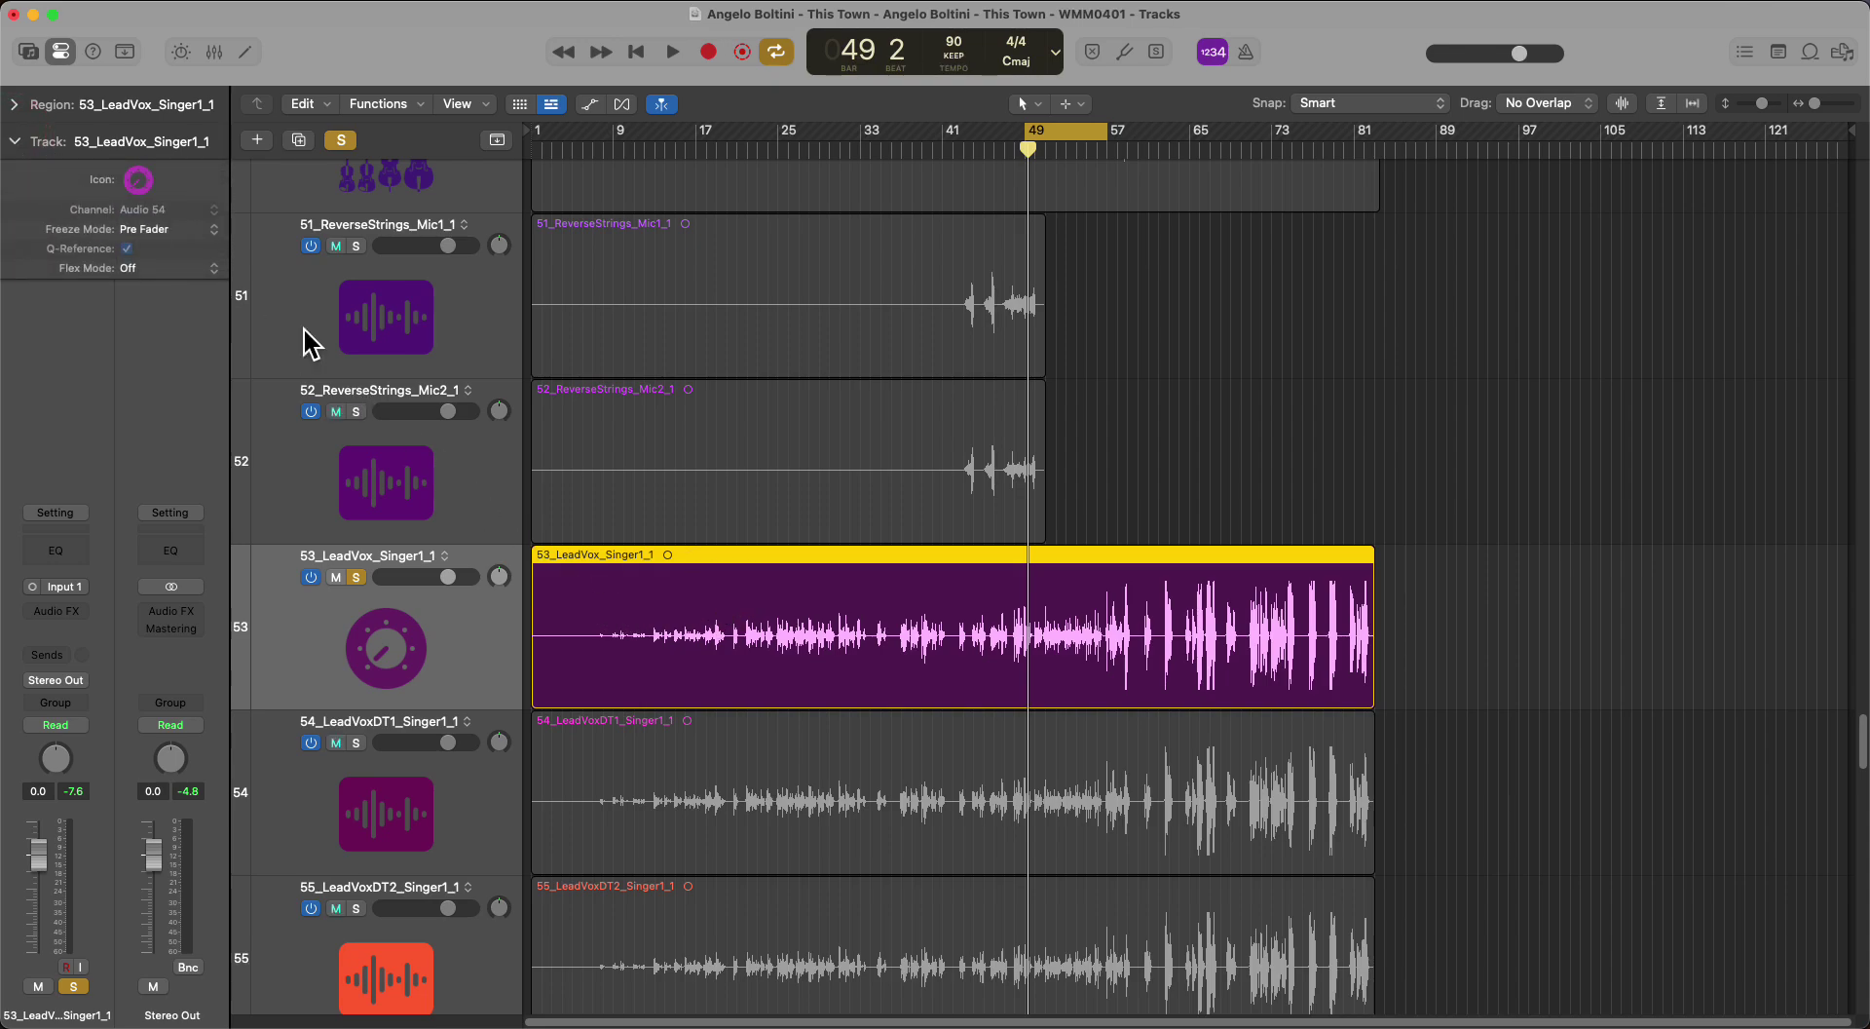
click(137, 181)
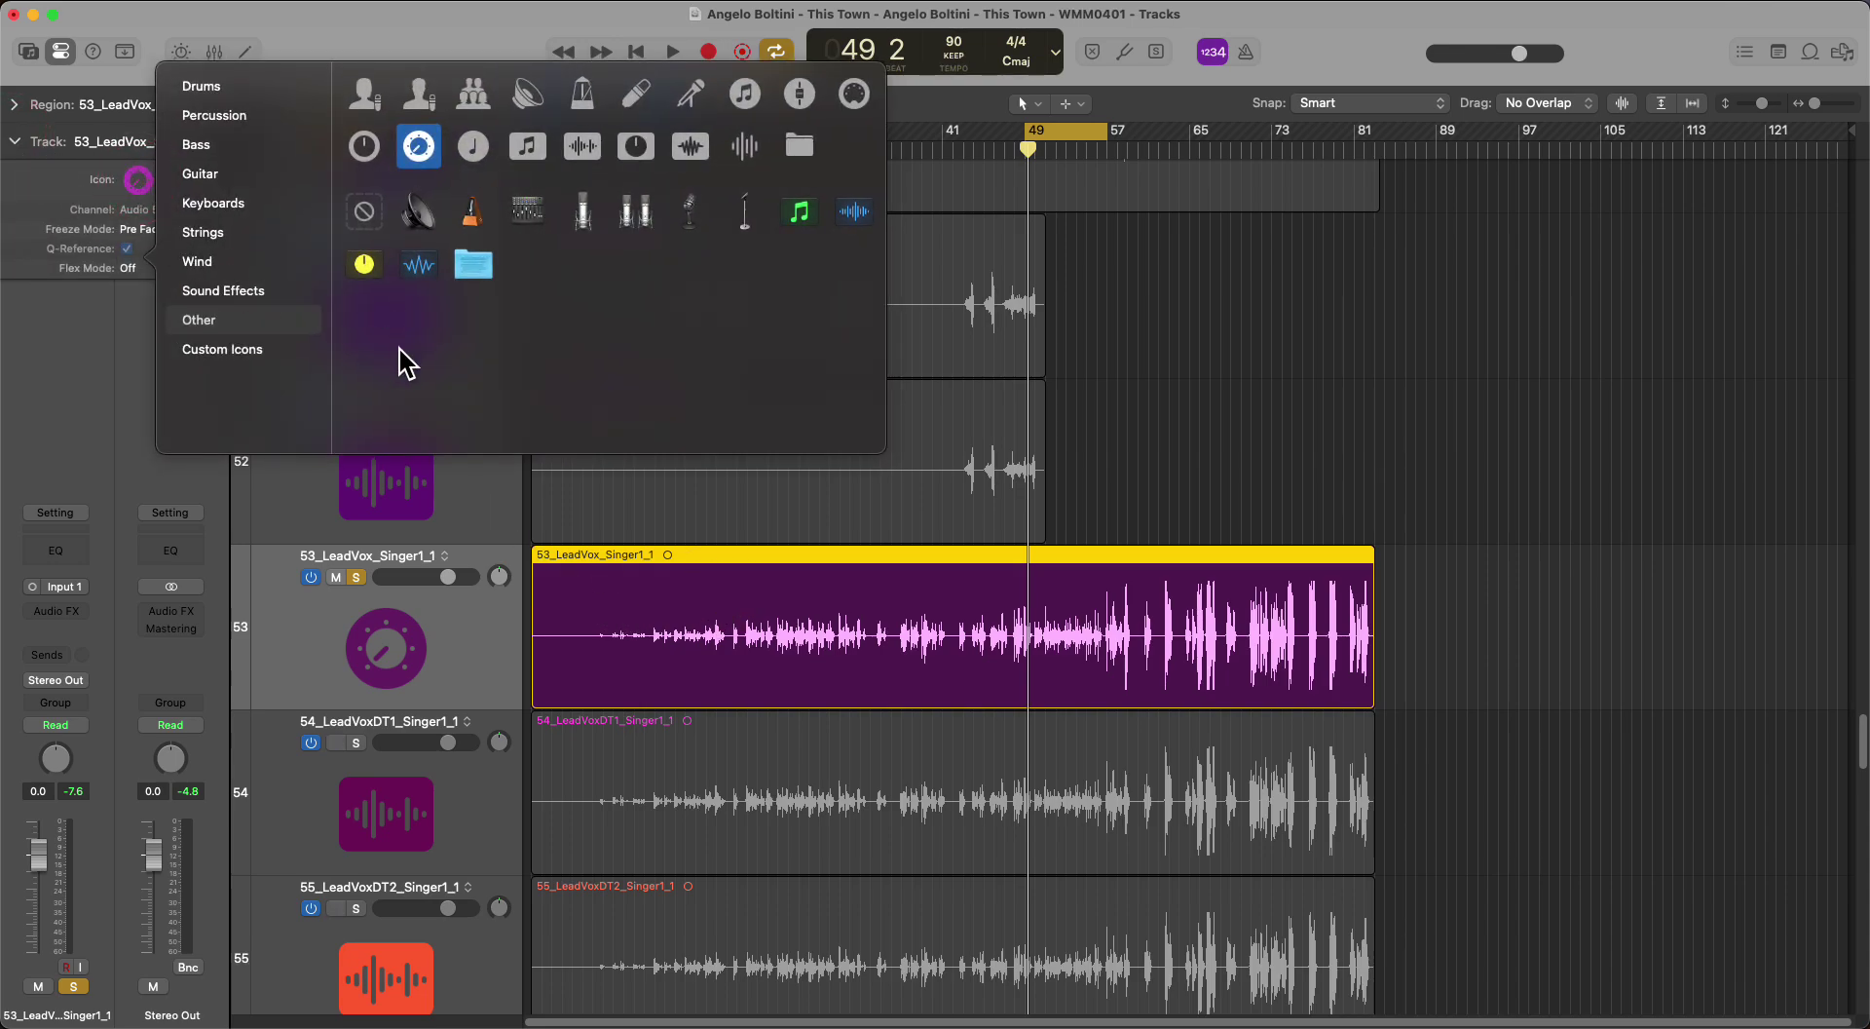
click(471, 211)
click(136, 181)
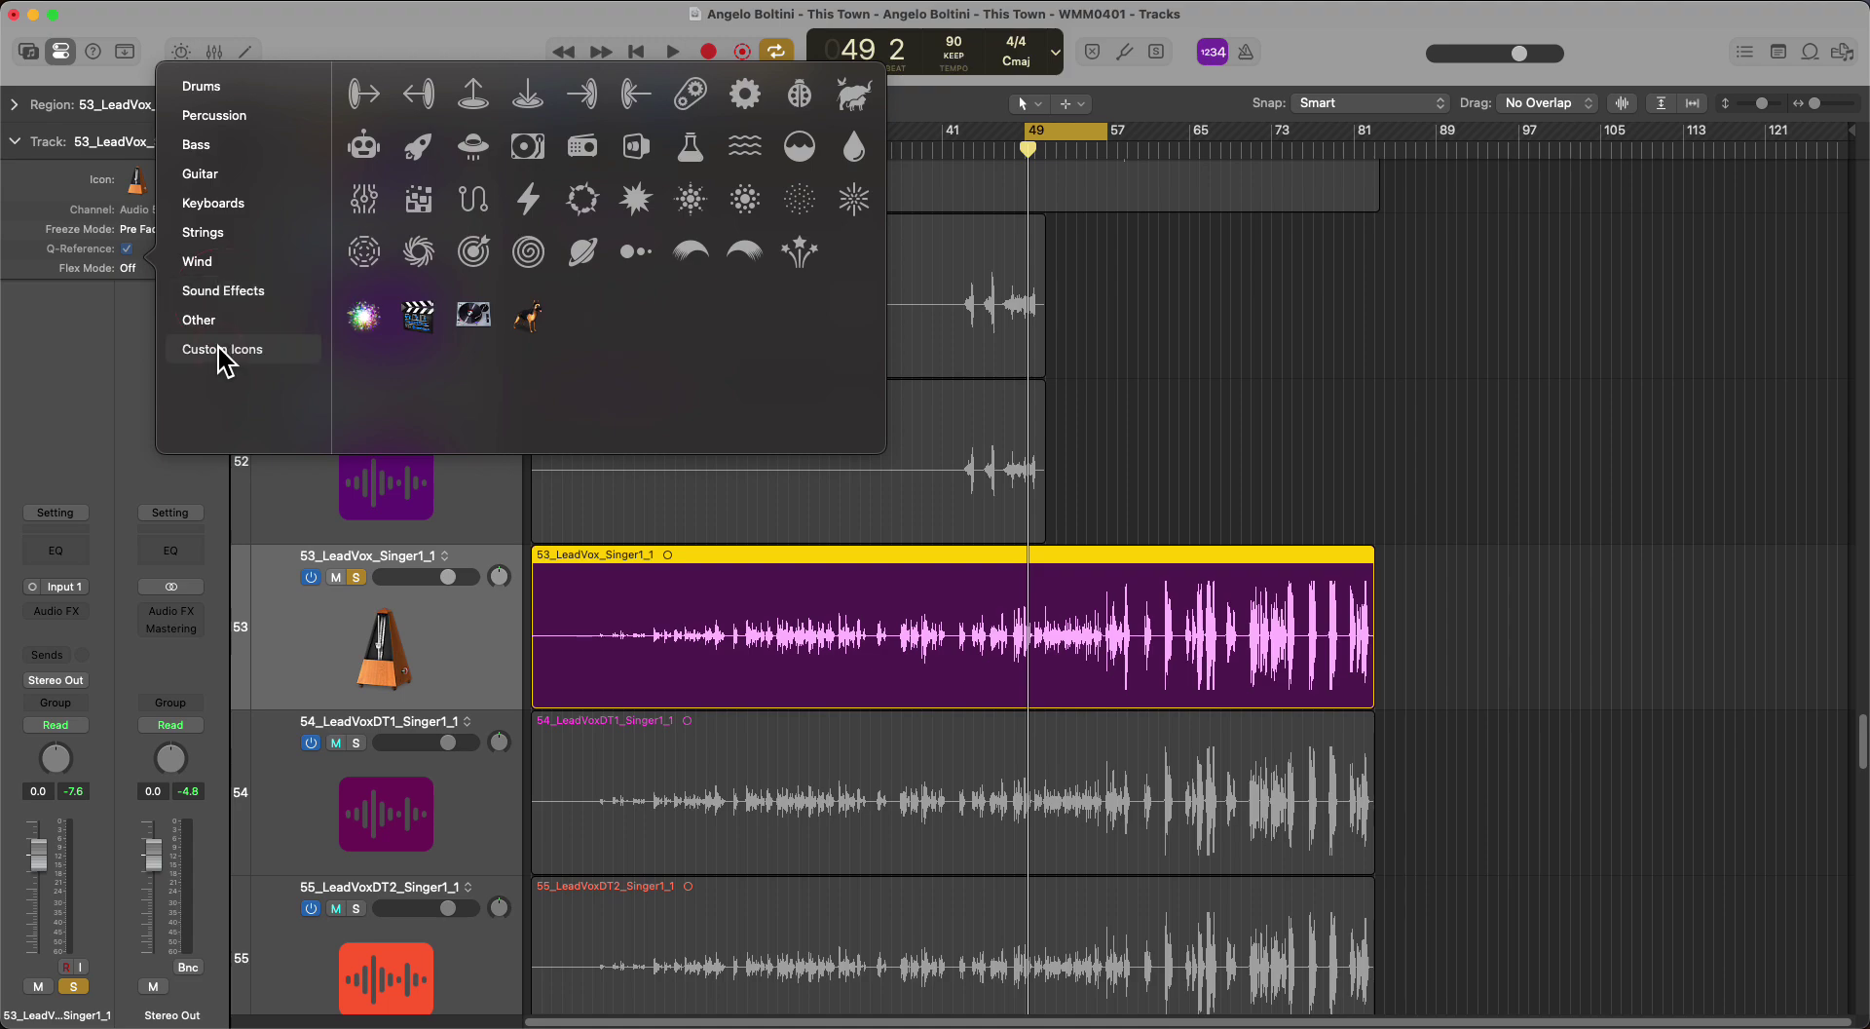
mouse_move(211, 317)
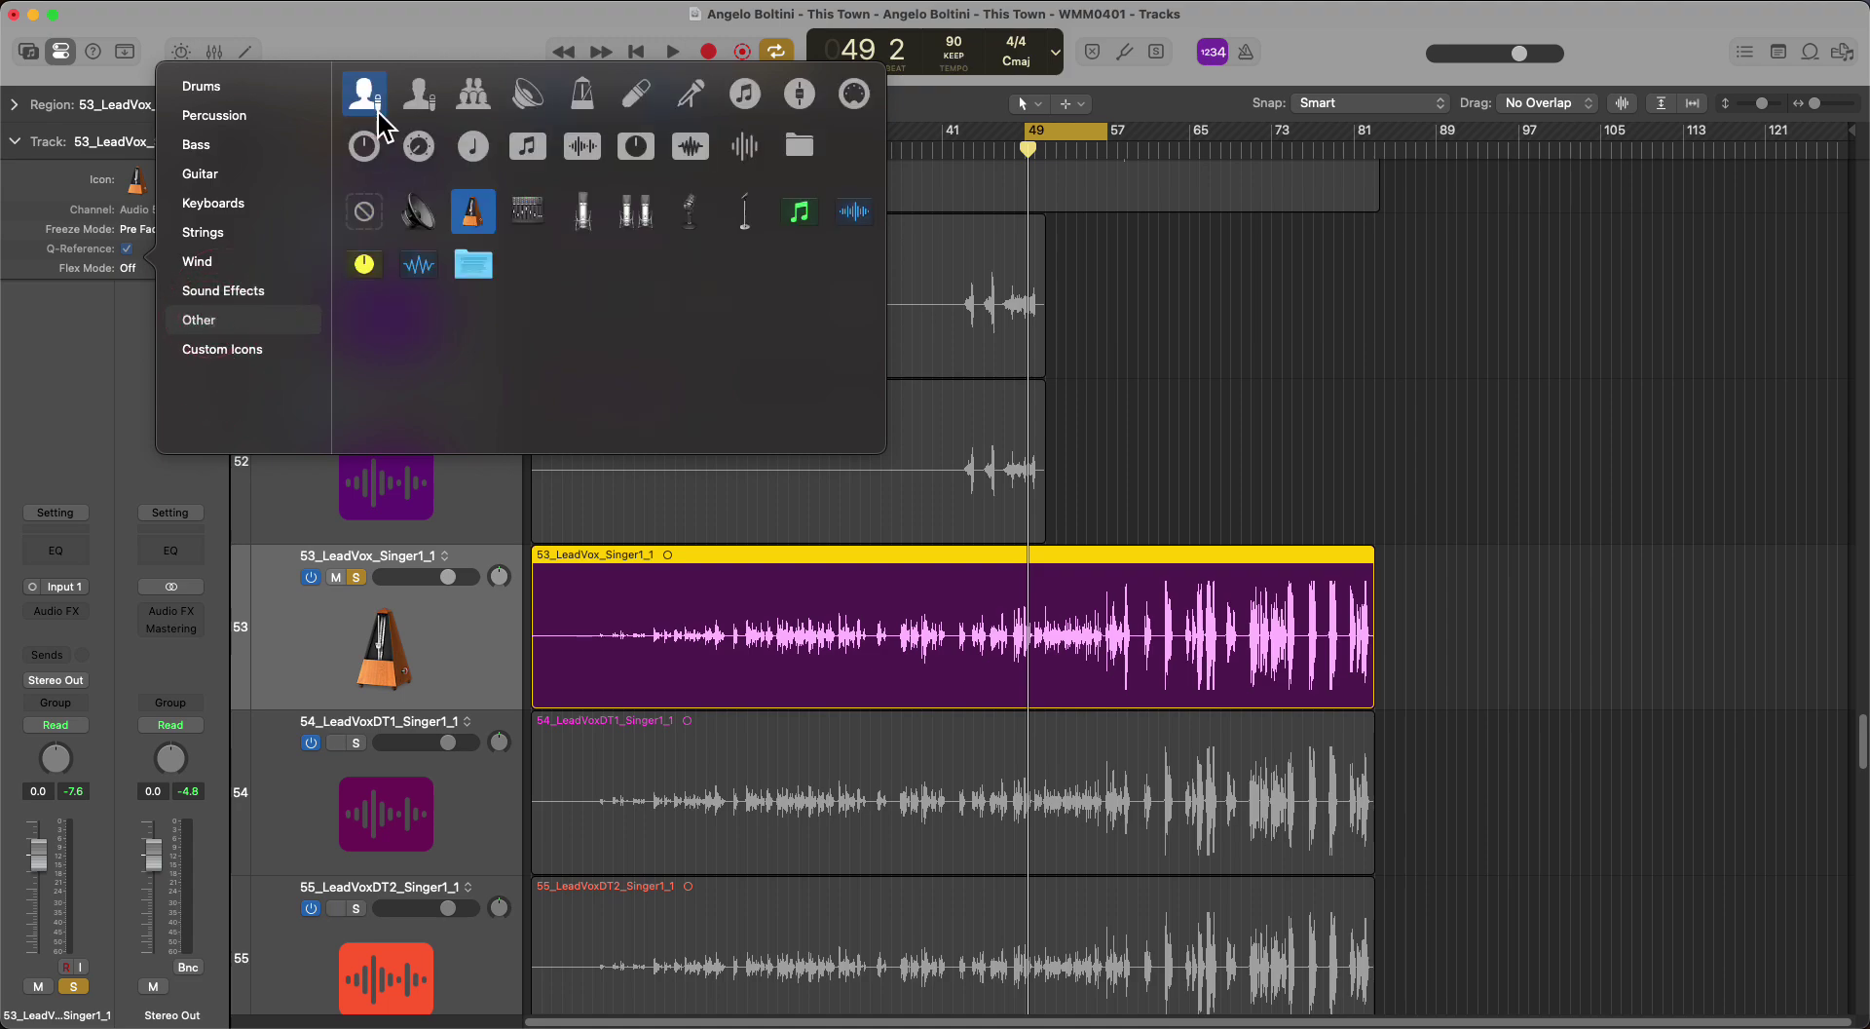
click(368, 98)
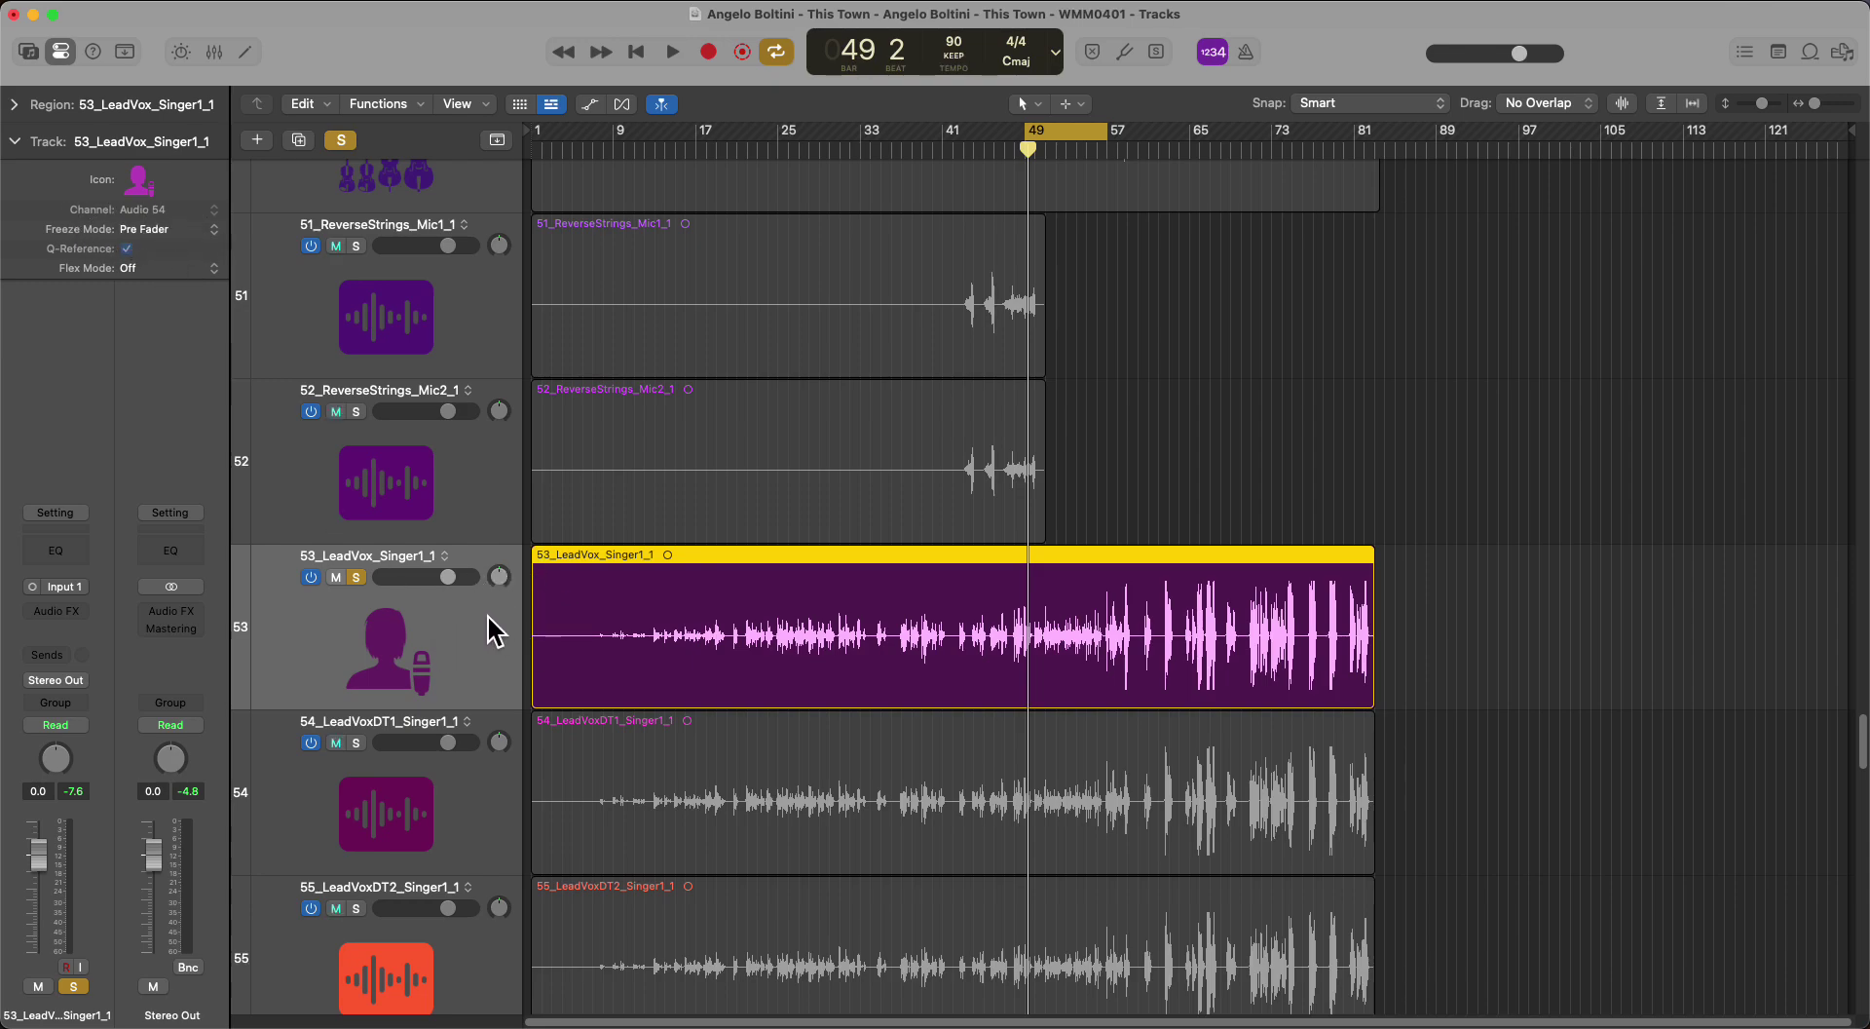
Step: Configure the track headers to show the Freeze control, and hide it again
right_click(460, 634)
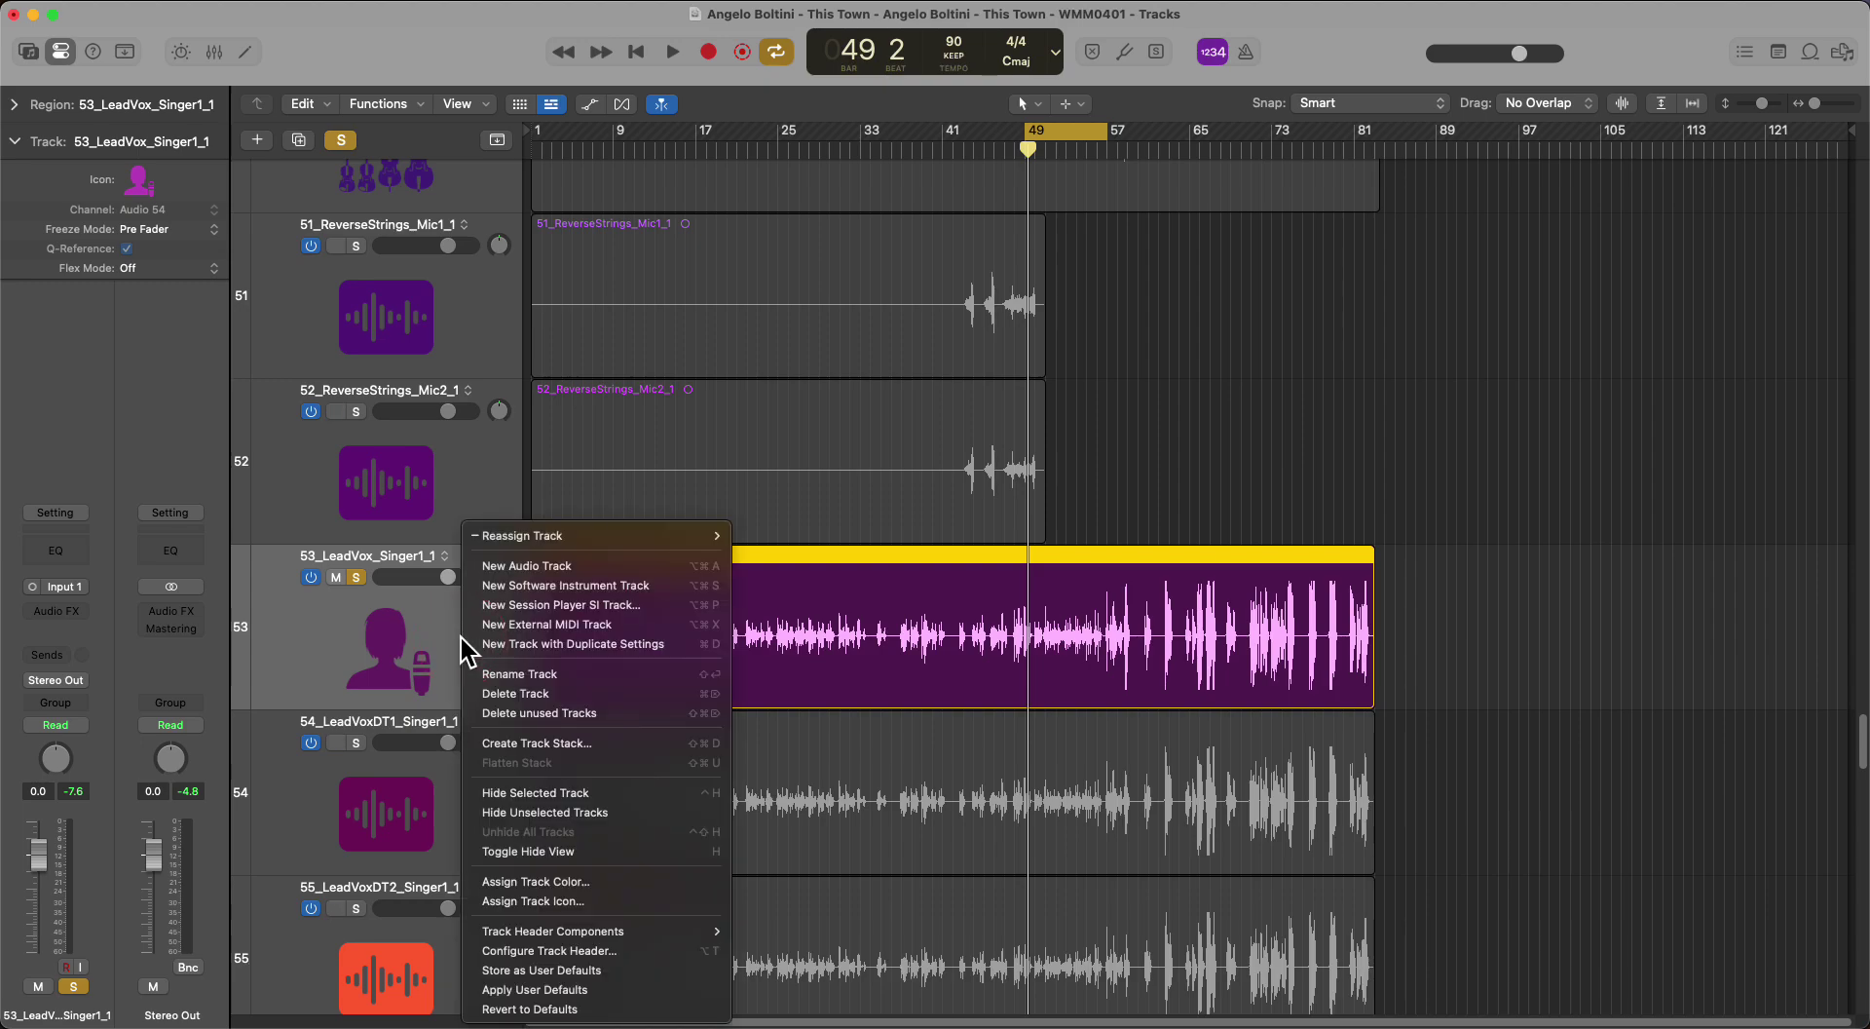
click(616, 951)
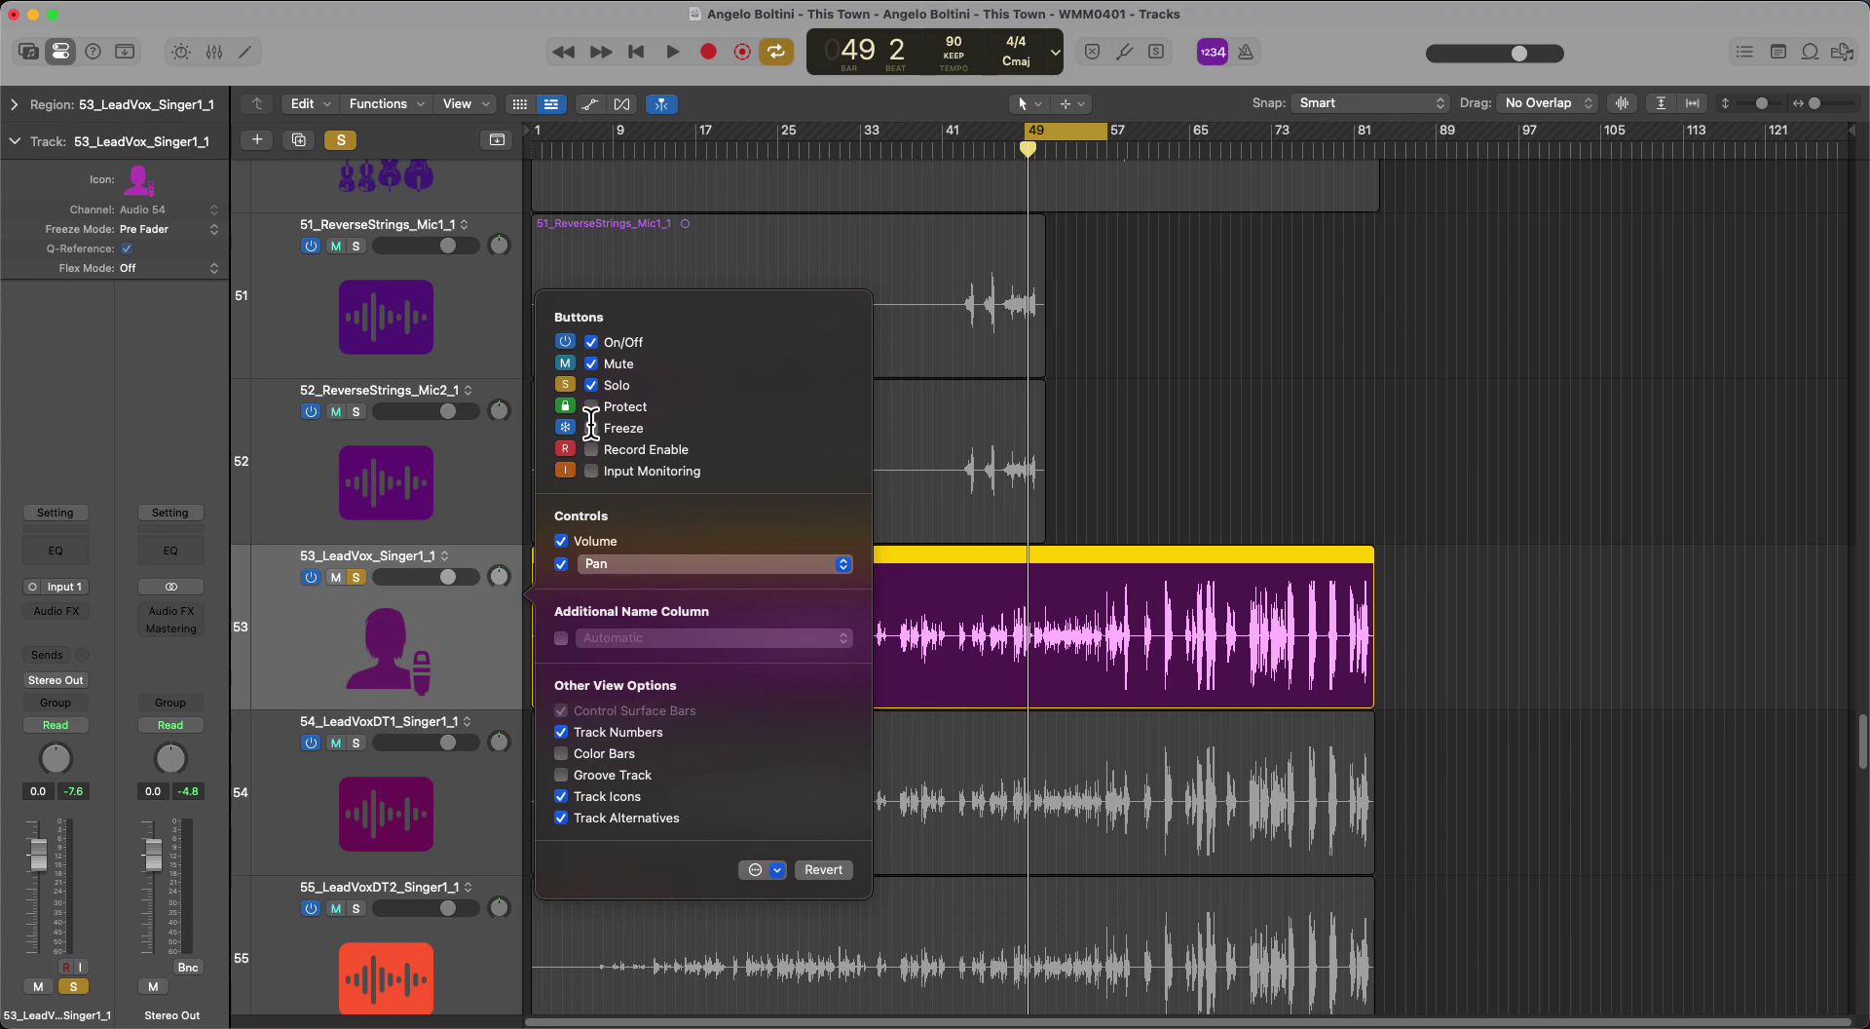
click(591, 428)
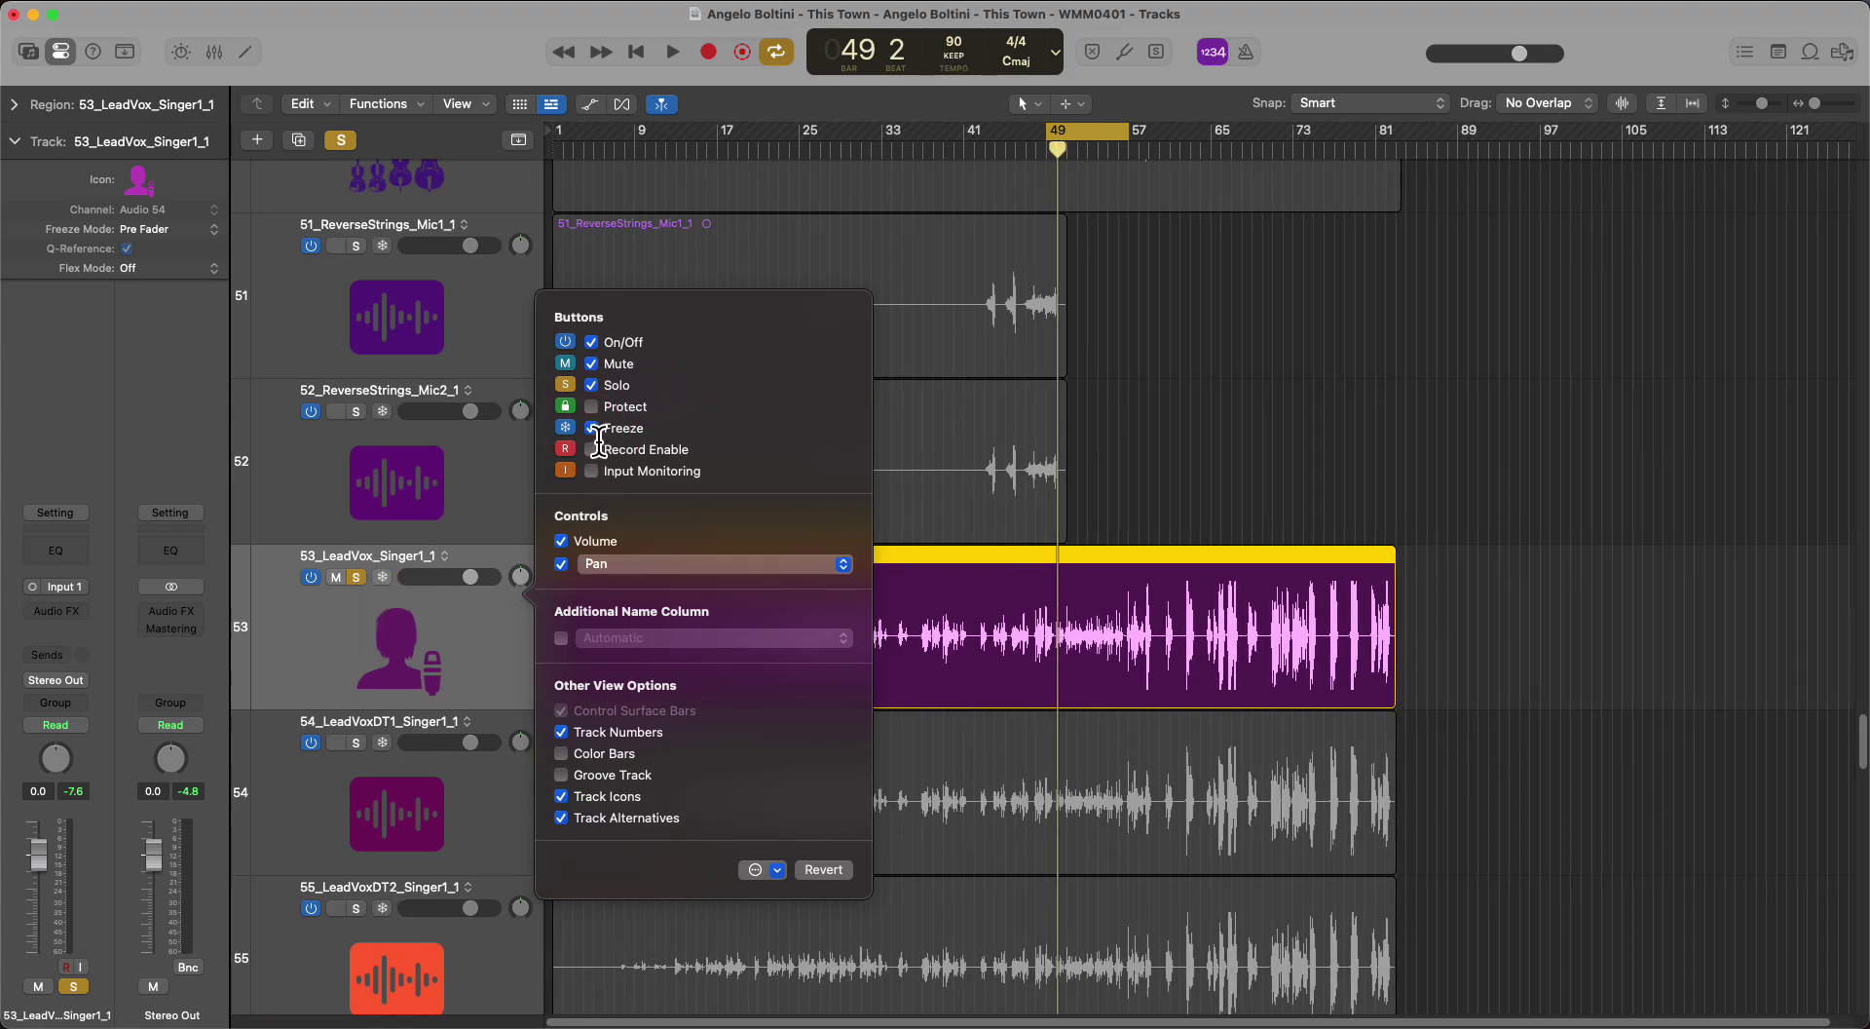
click(591, 428)
click(1176, 472)
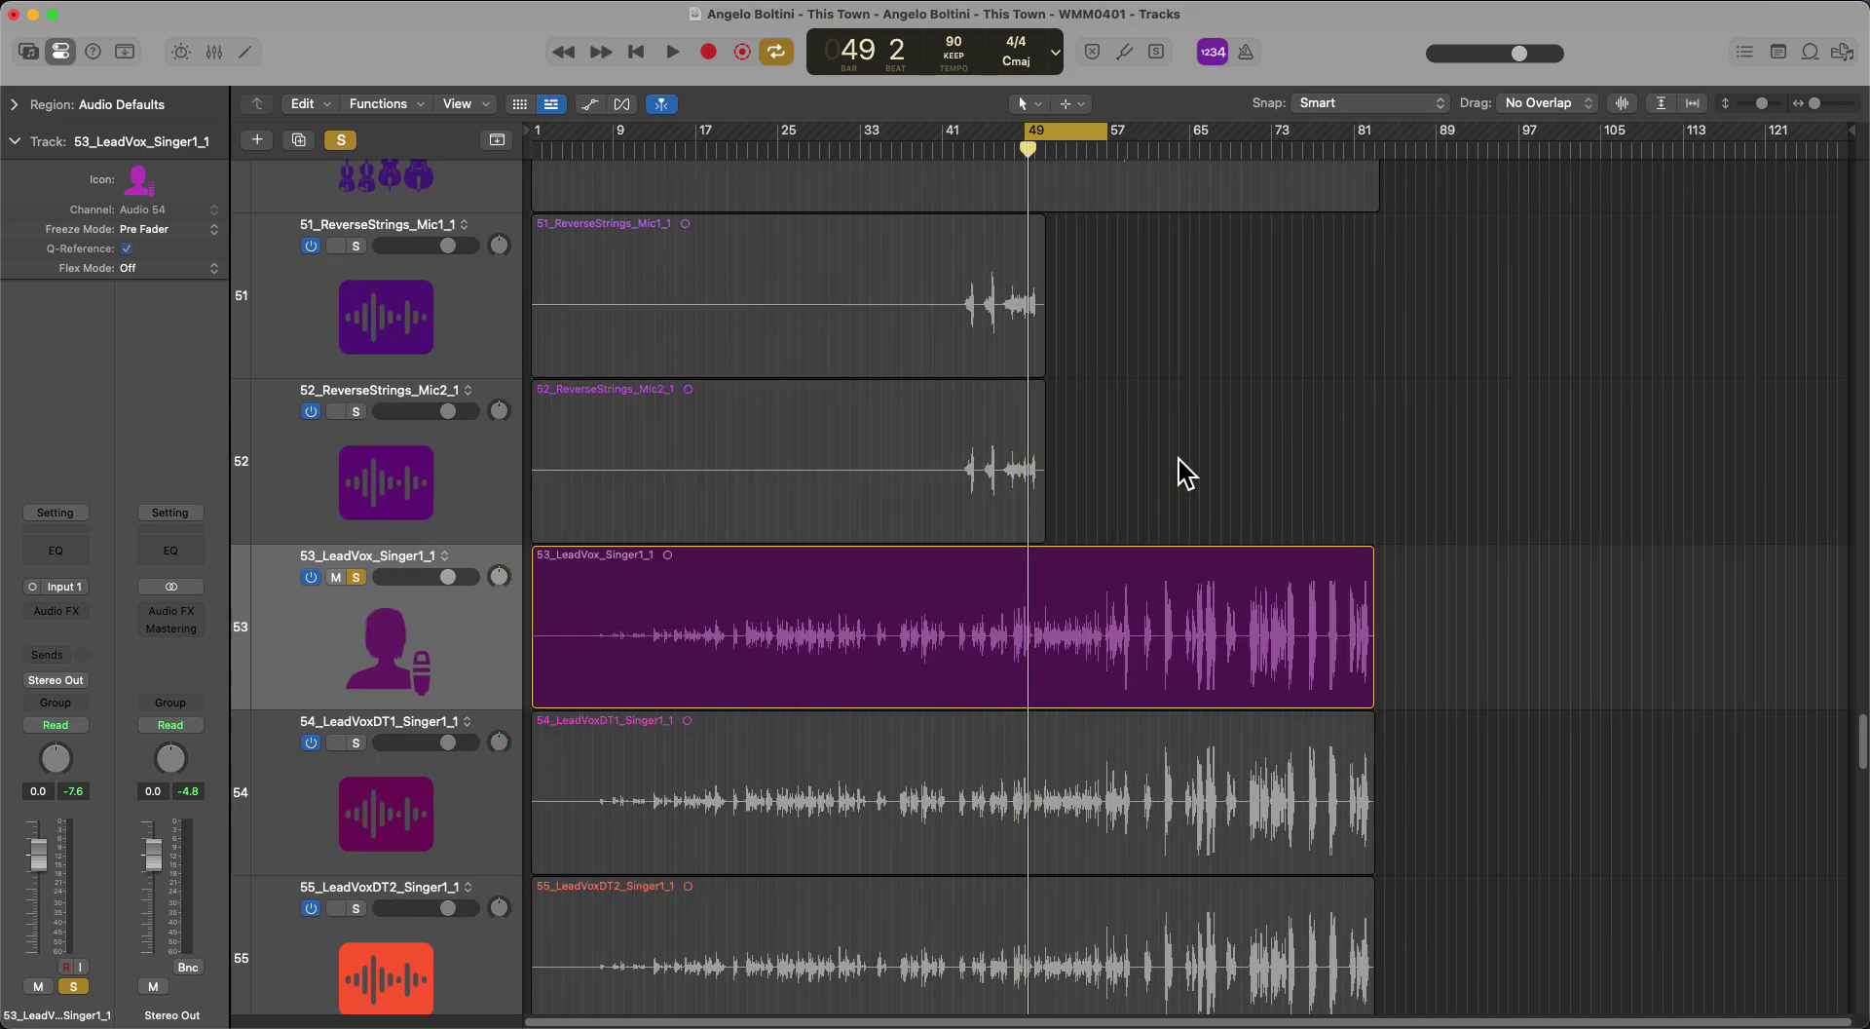
Step: Split the lead vocal region on track 53 at bar 25, bar 32 beat 4 and bar 45, and select the resulting parts
click(485, 625)
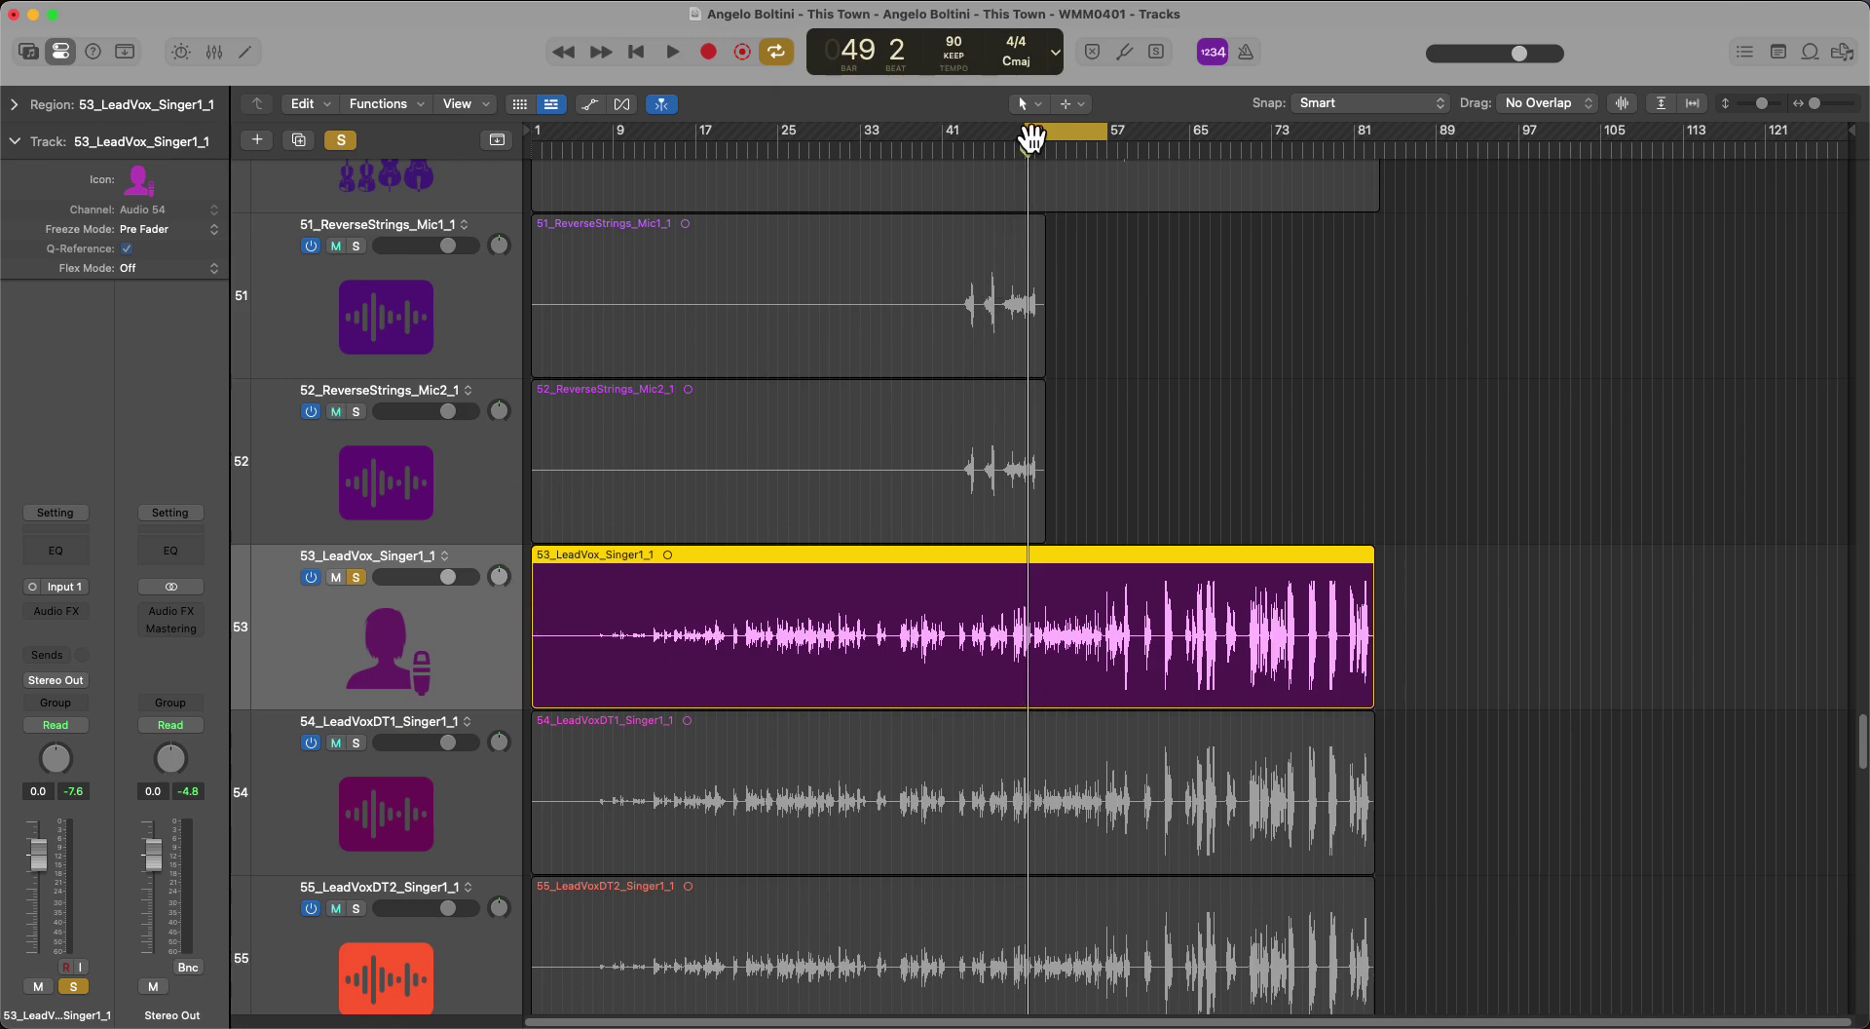
drag(1028, 152, 777, 152)
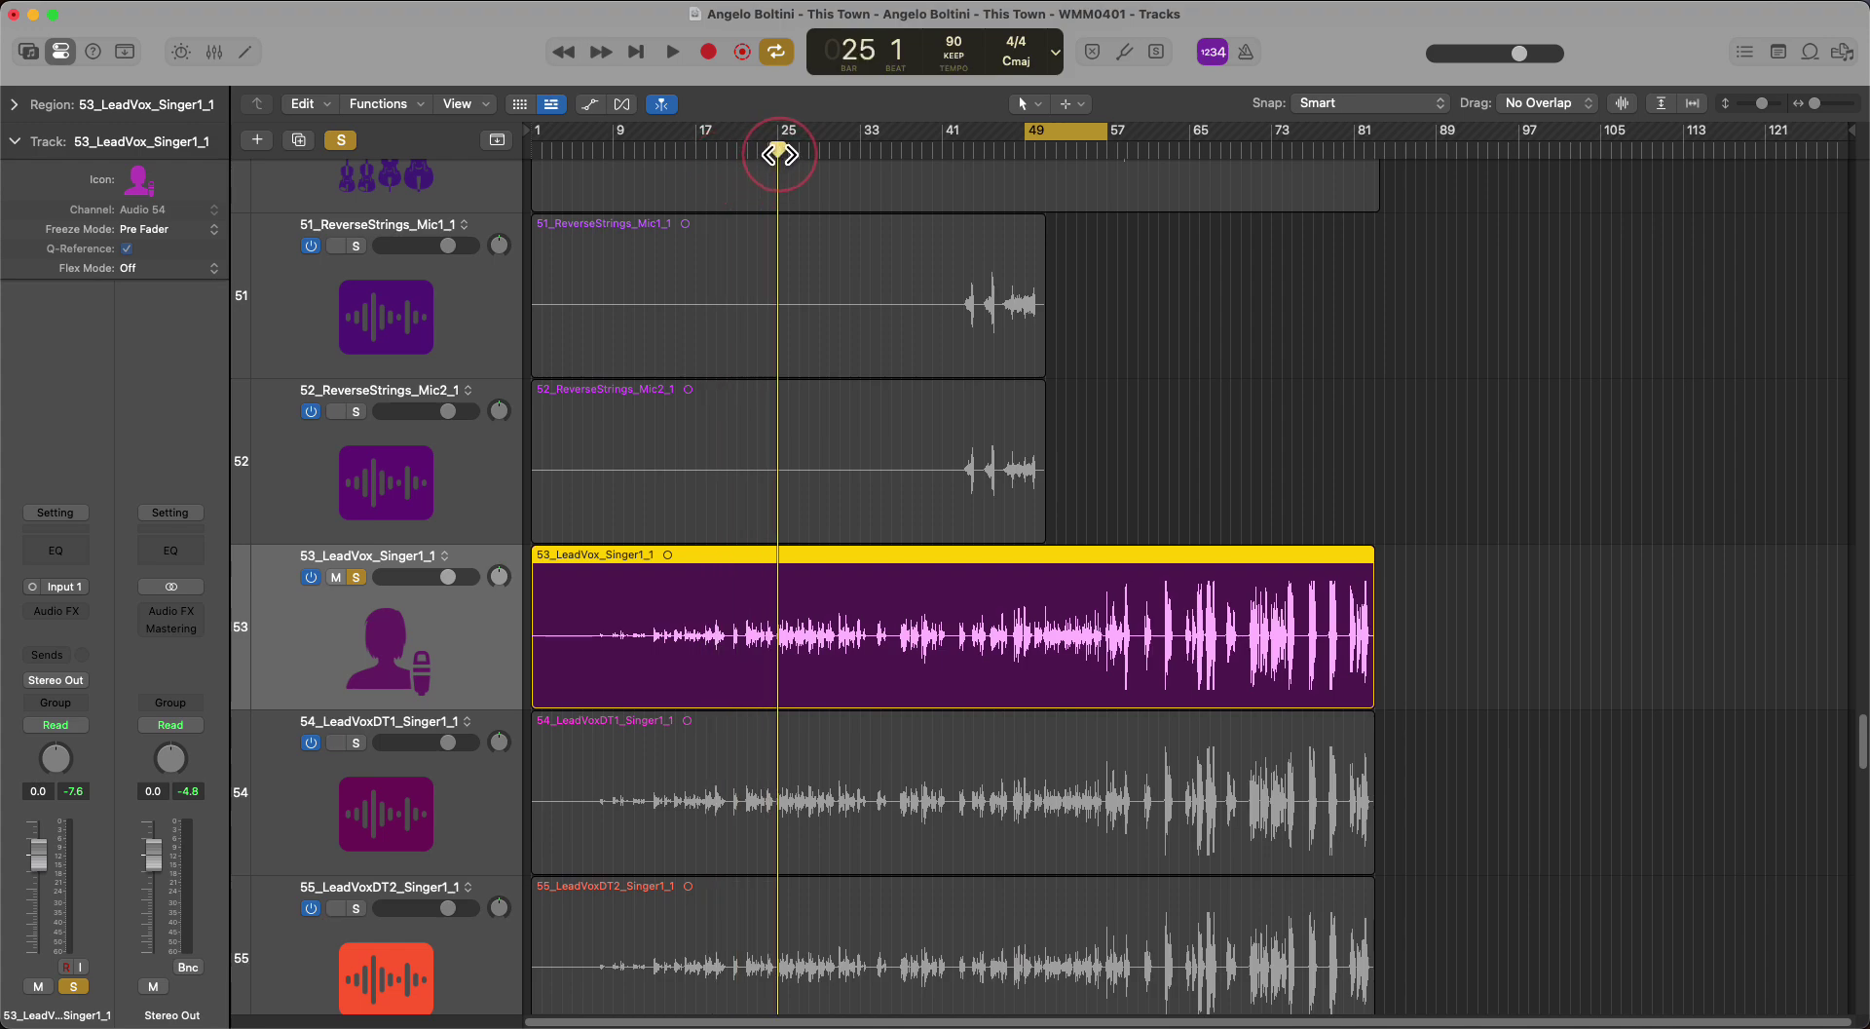
key(super+t)
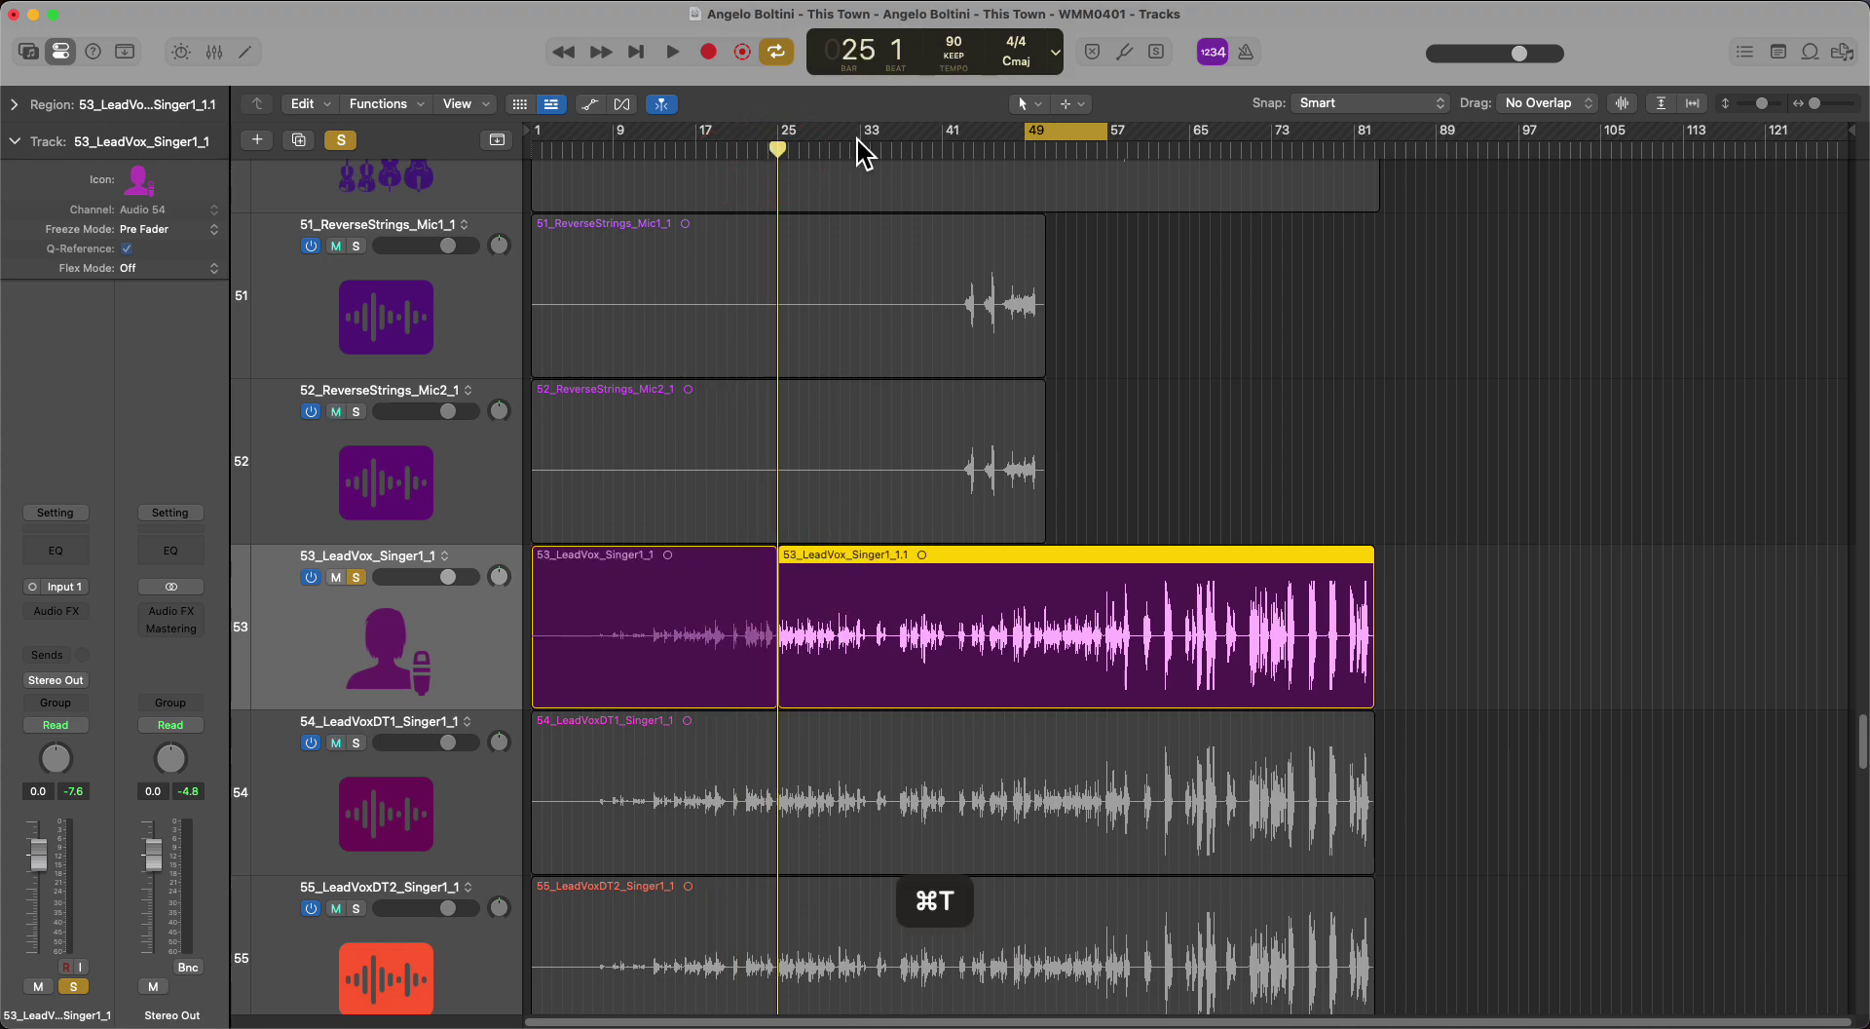
click(856, 138)
key(super+t)
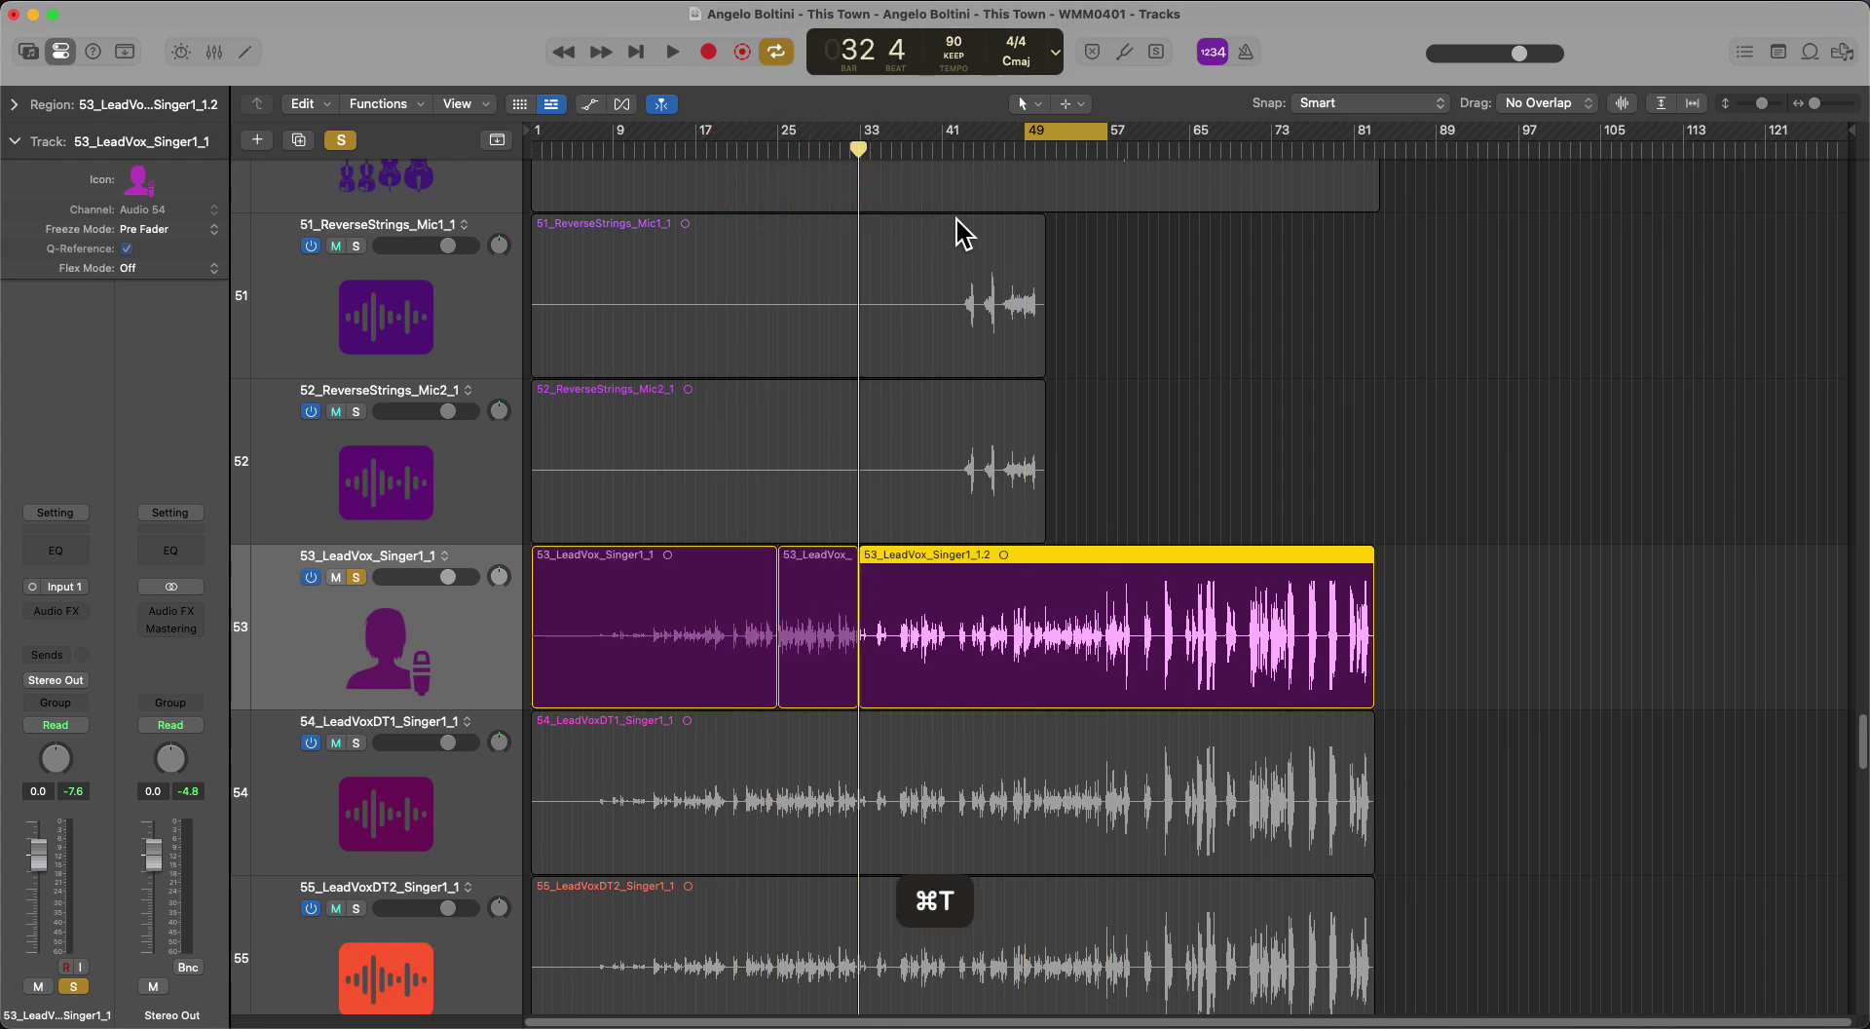
click(984, 138)
key(super+t)
click(920, 643)
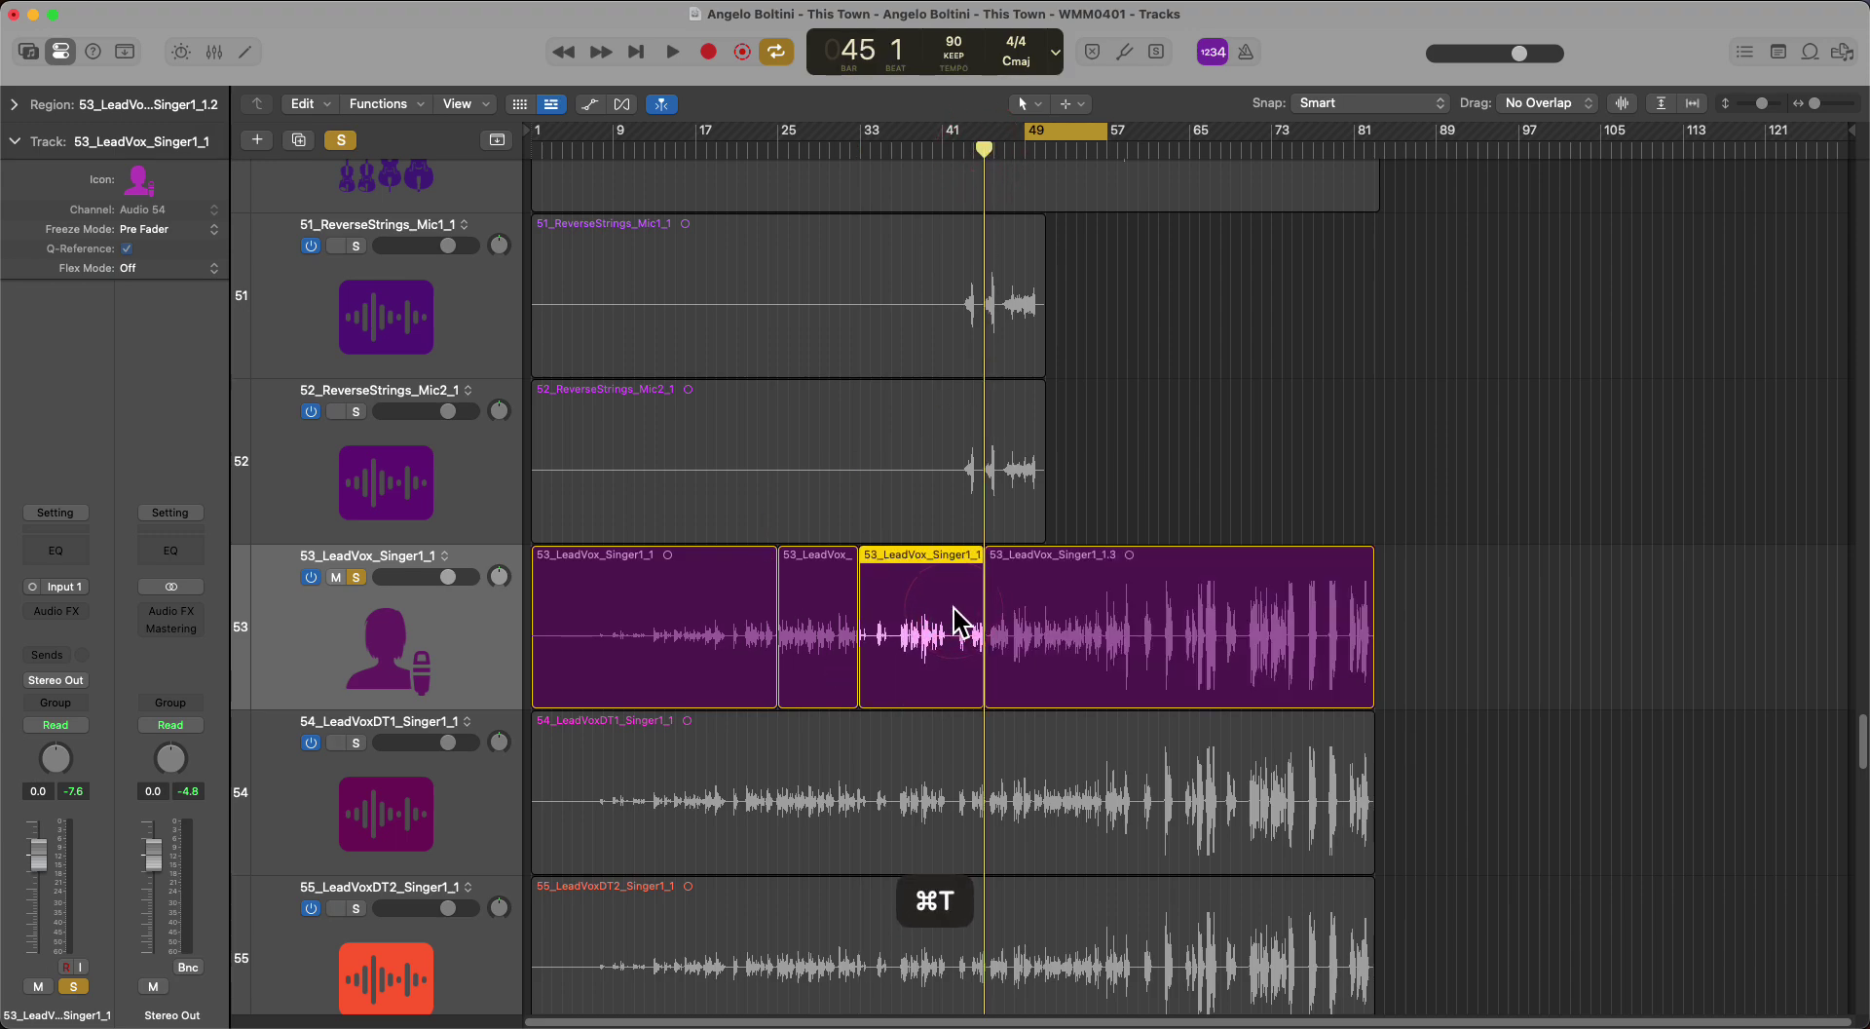
click(1149, 619)
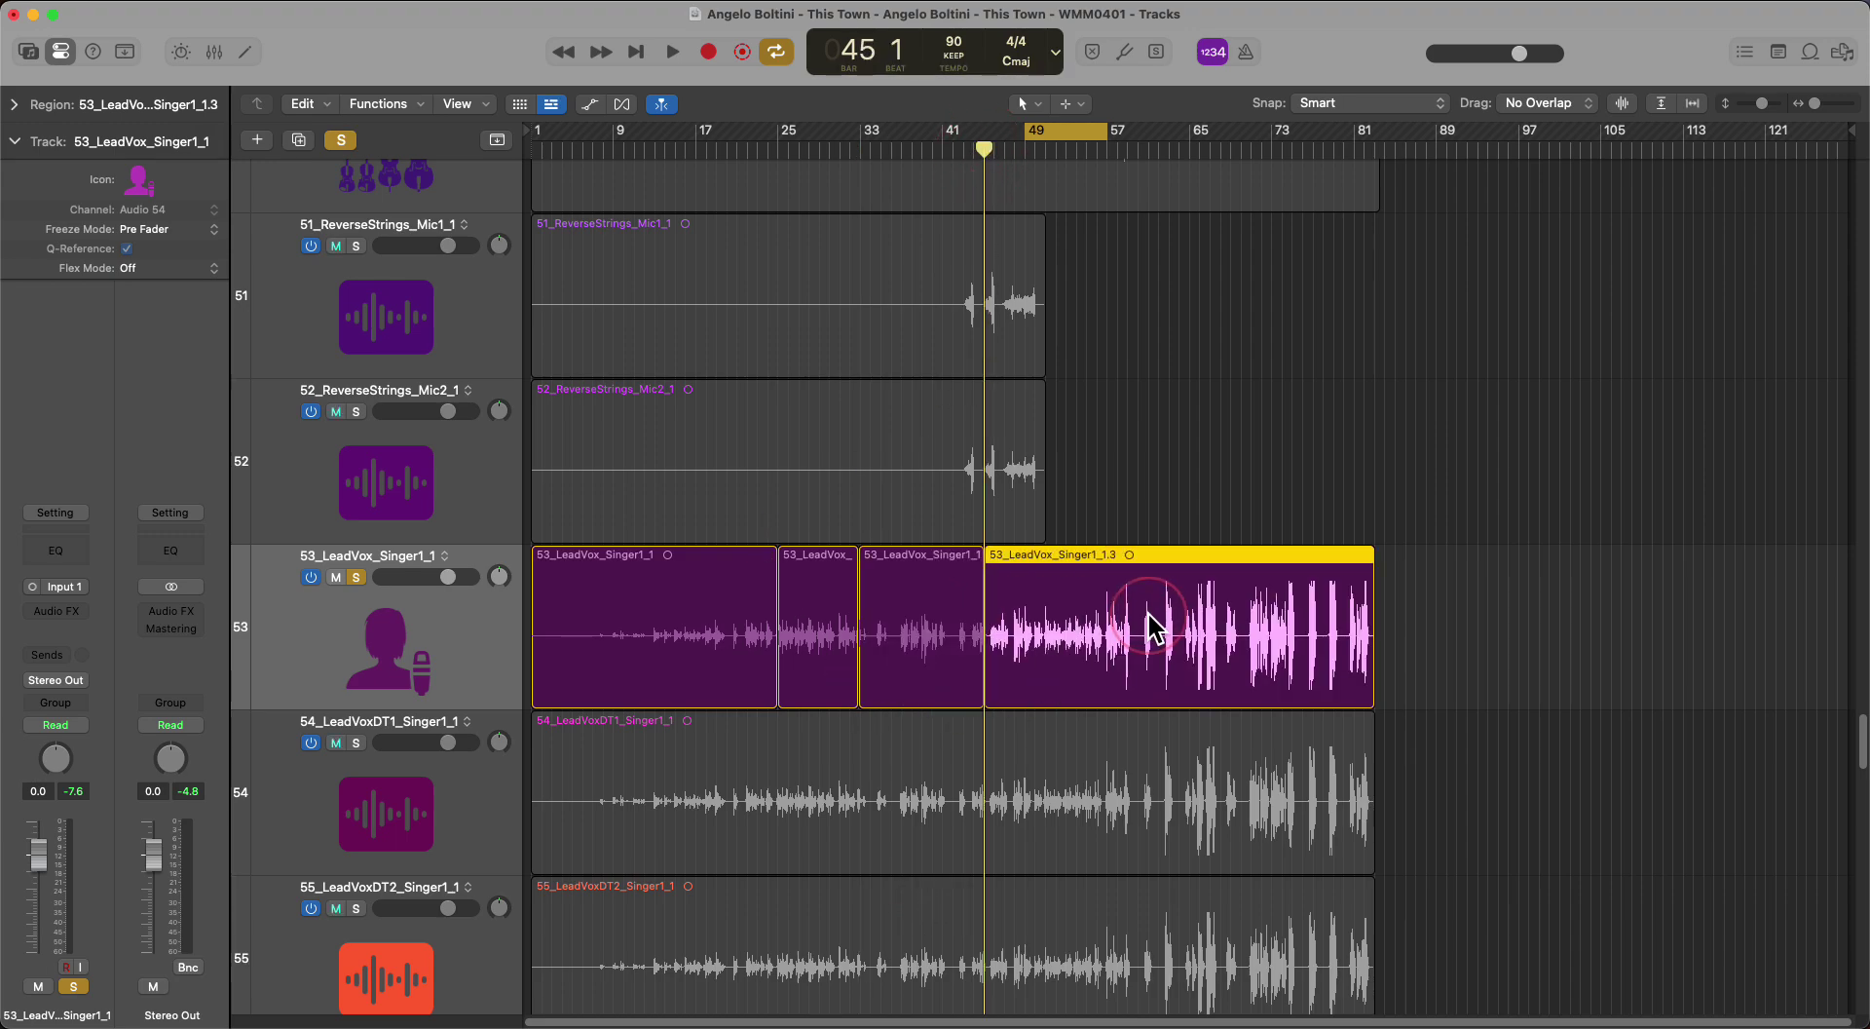
Step: Undo all three splits of the lead vocal region on track 53
key(super+z)
key(super+z)
key(super+z)
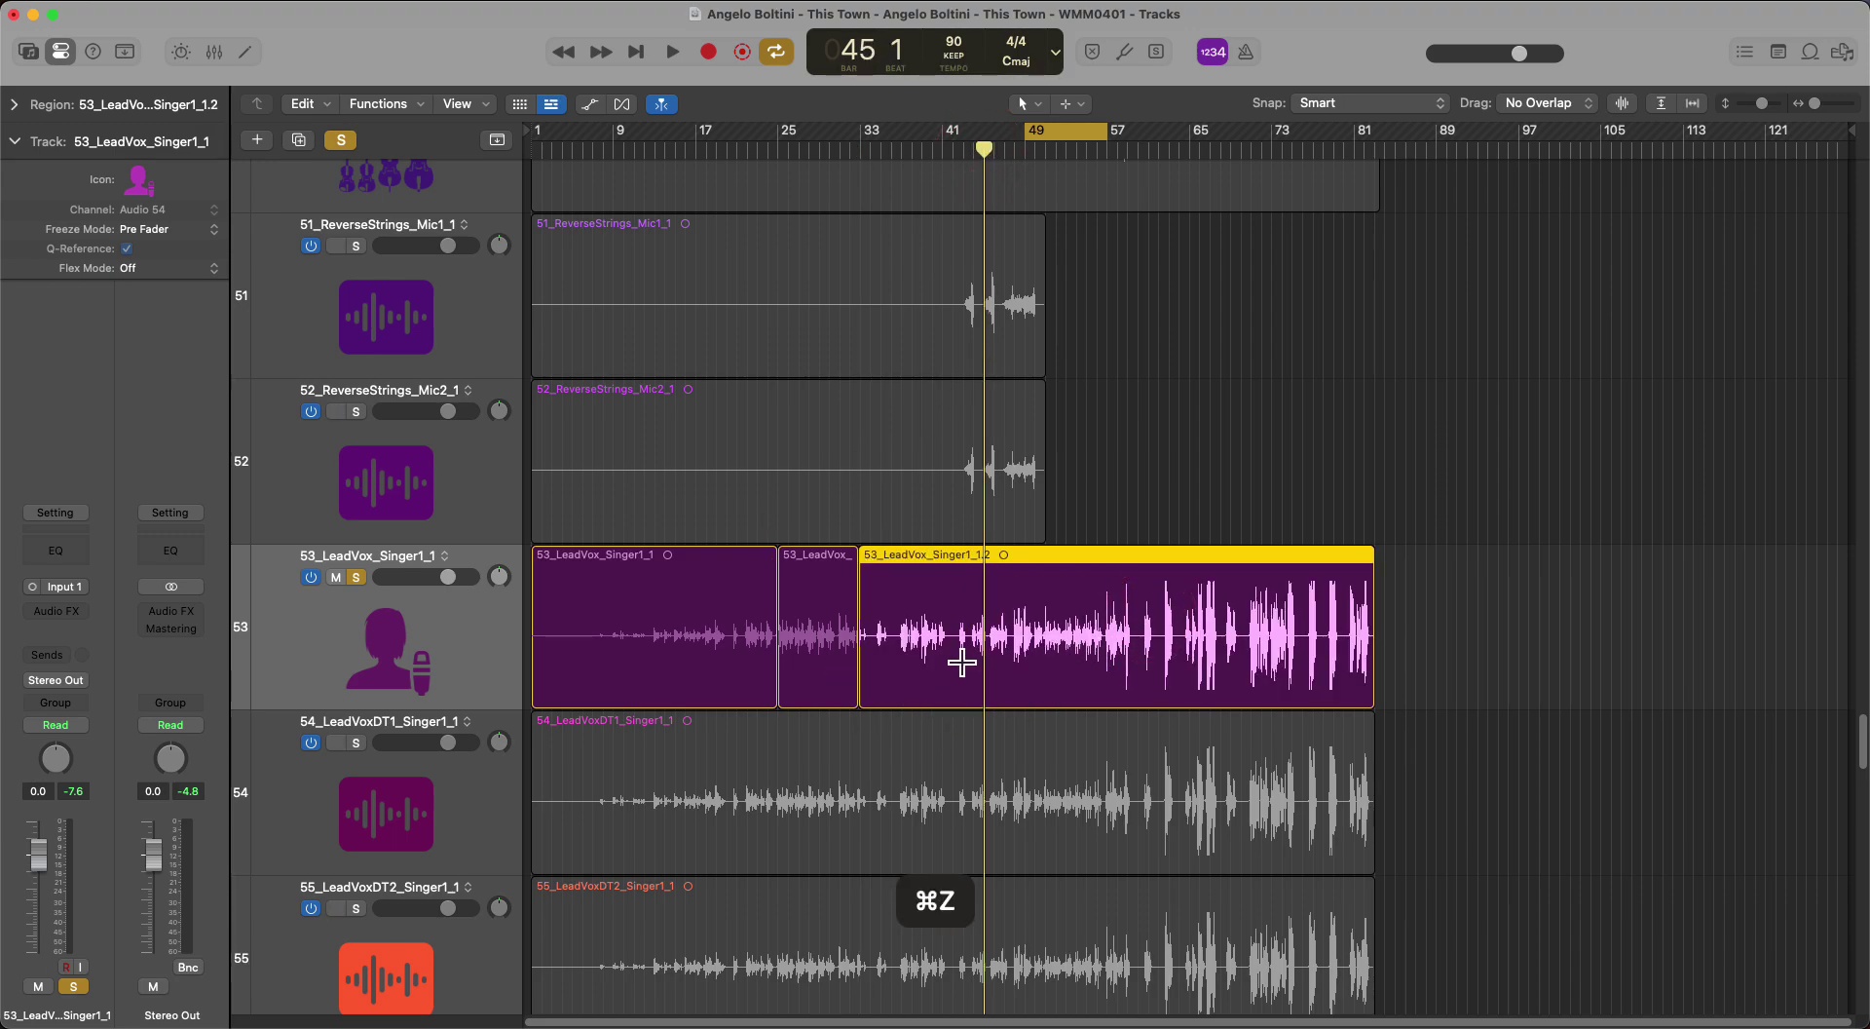
key(super+z)
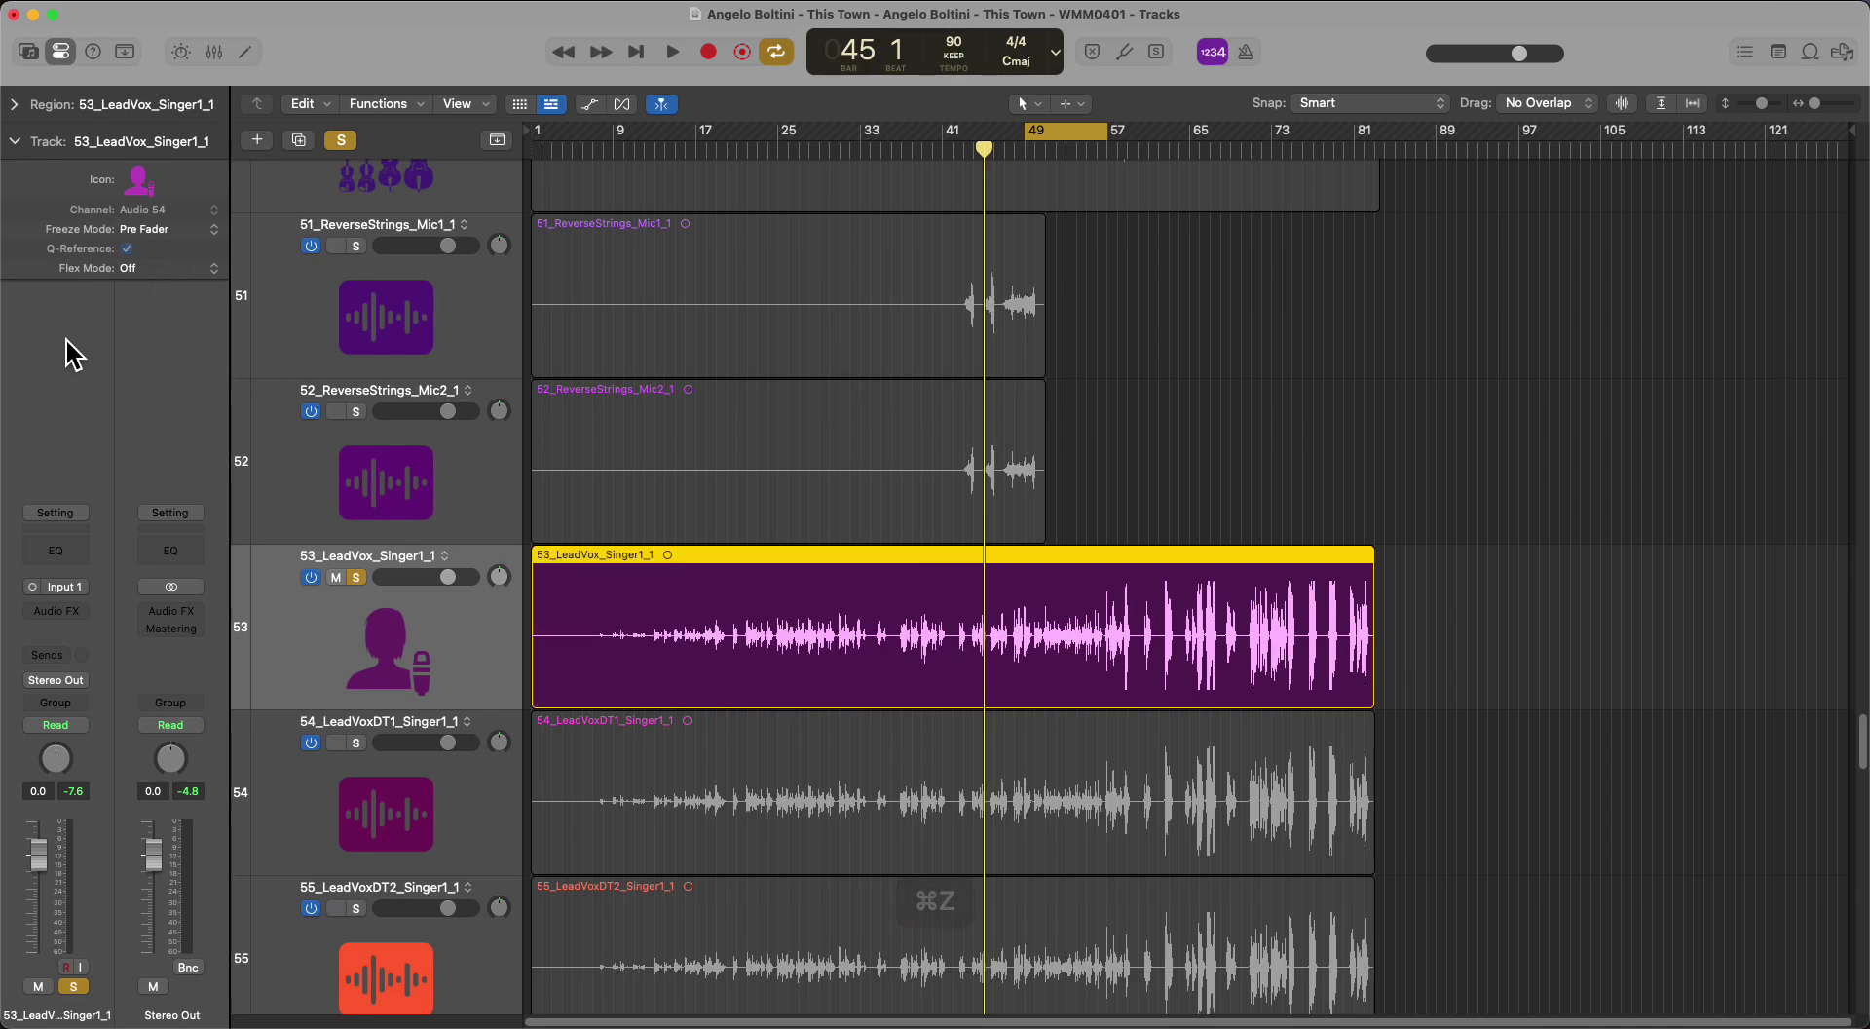
Step: Review the lead vocal track's Flex Mode options, and expand the region parameters in place of the track parameters
click(209, 263)
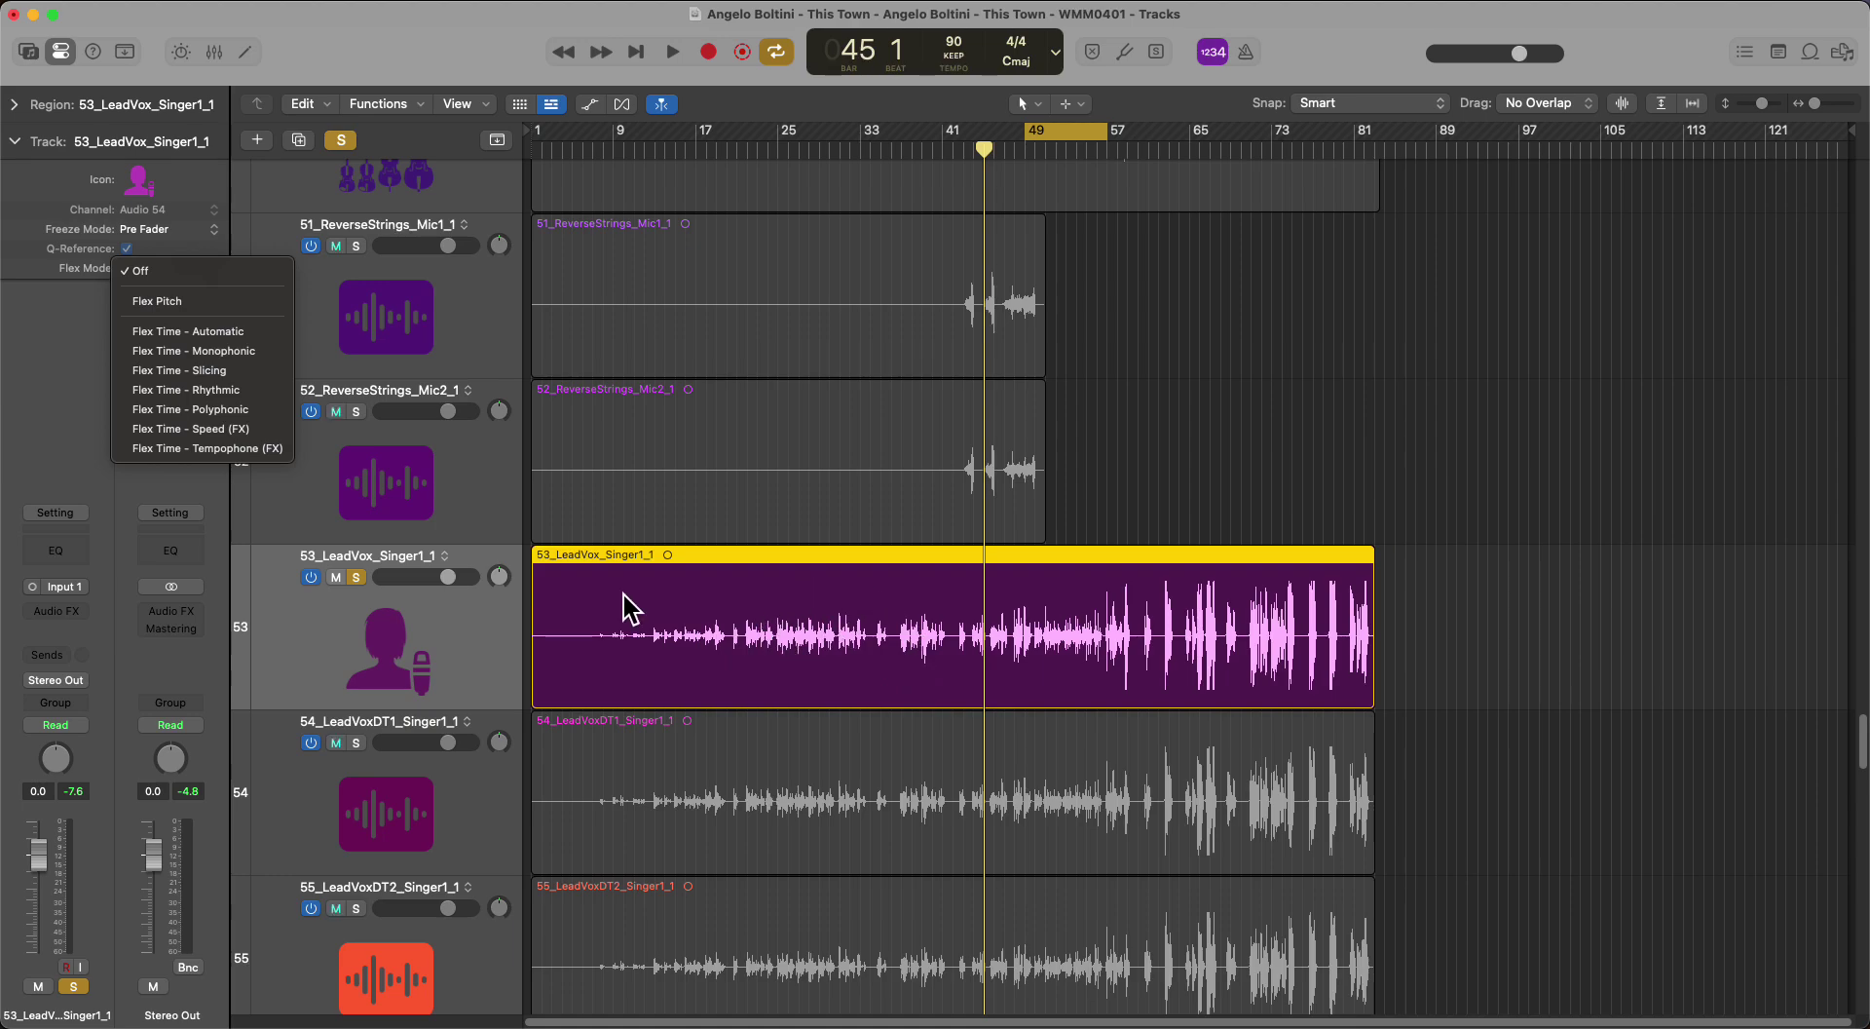
click(565, 628)
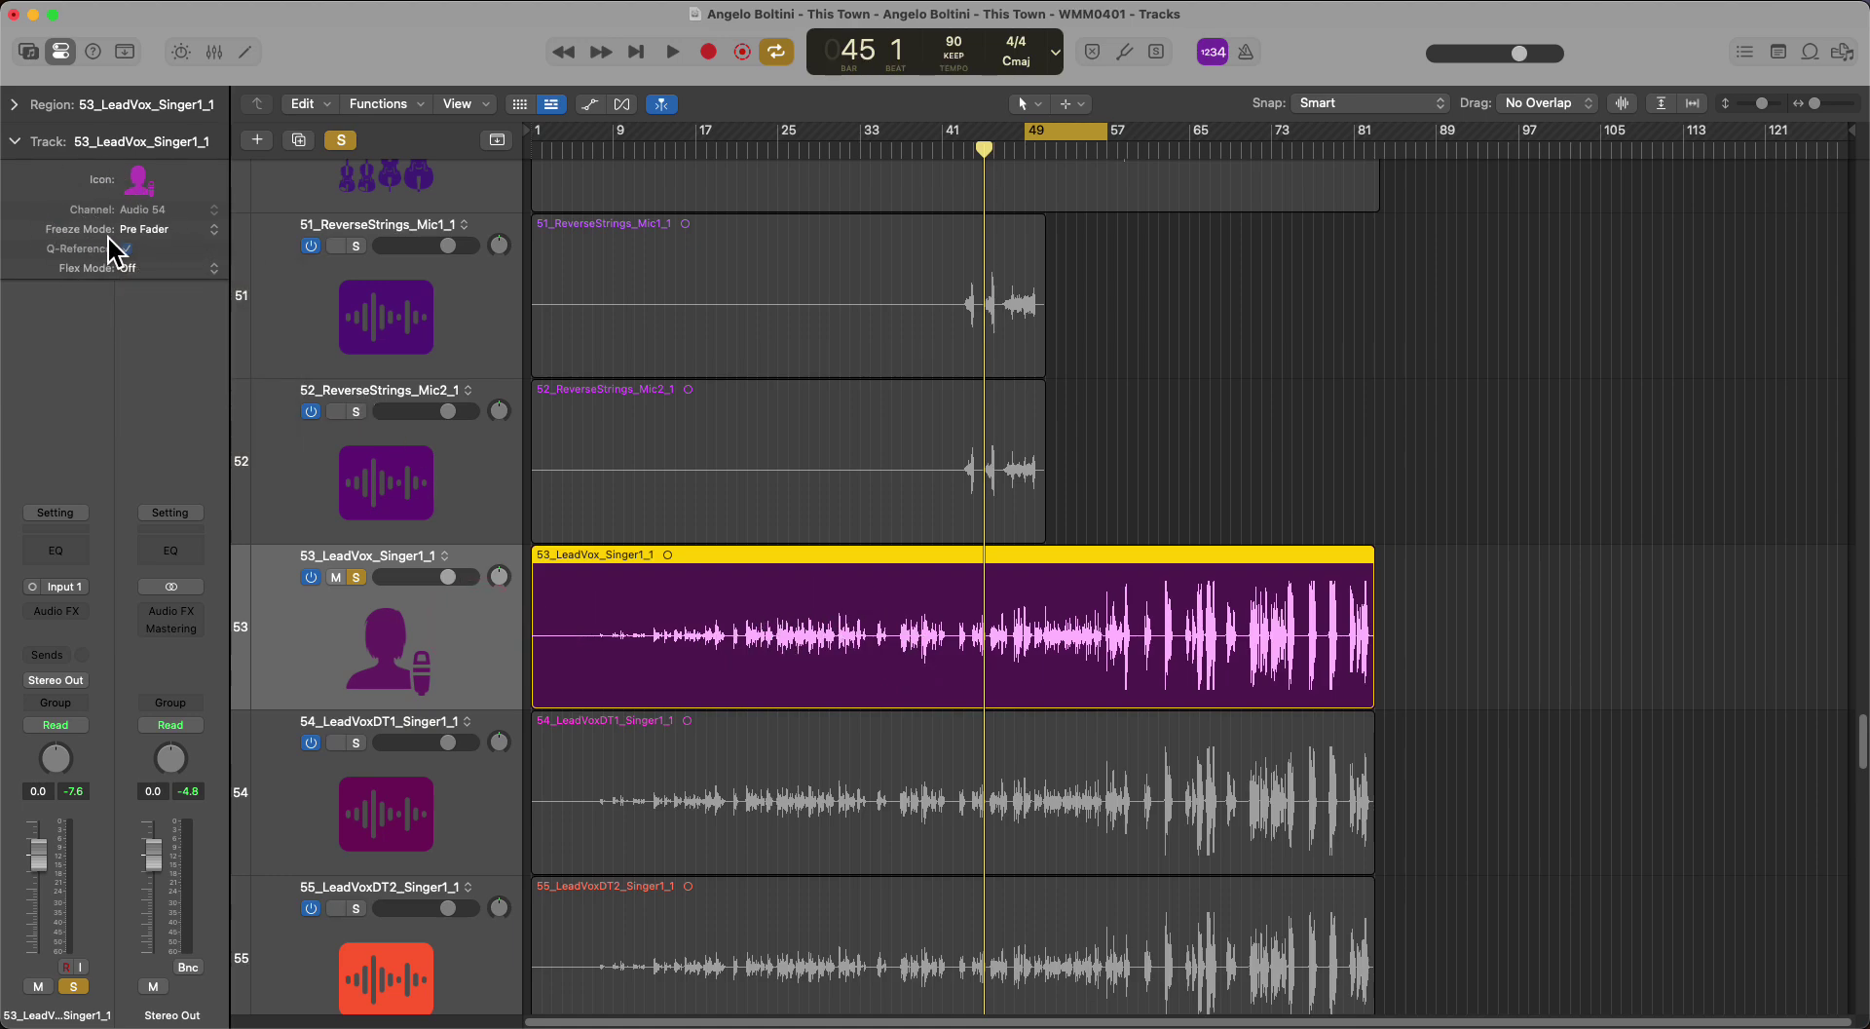
click(13, 141)
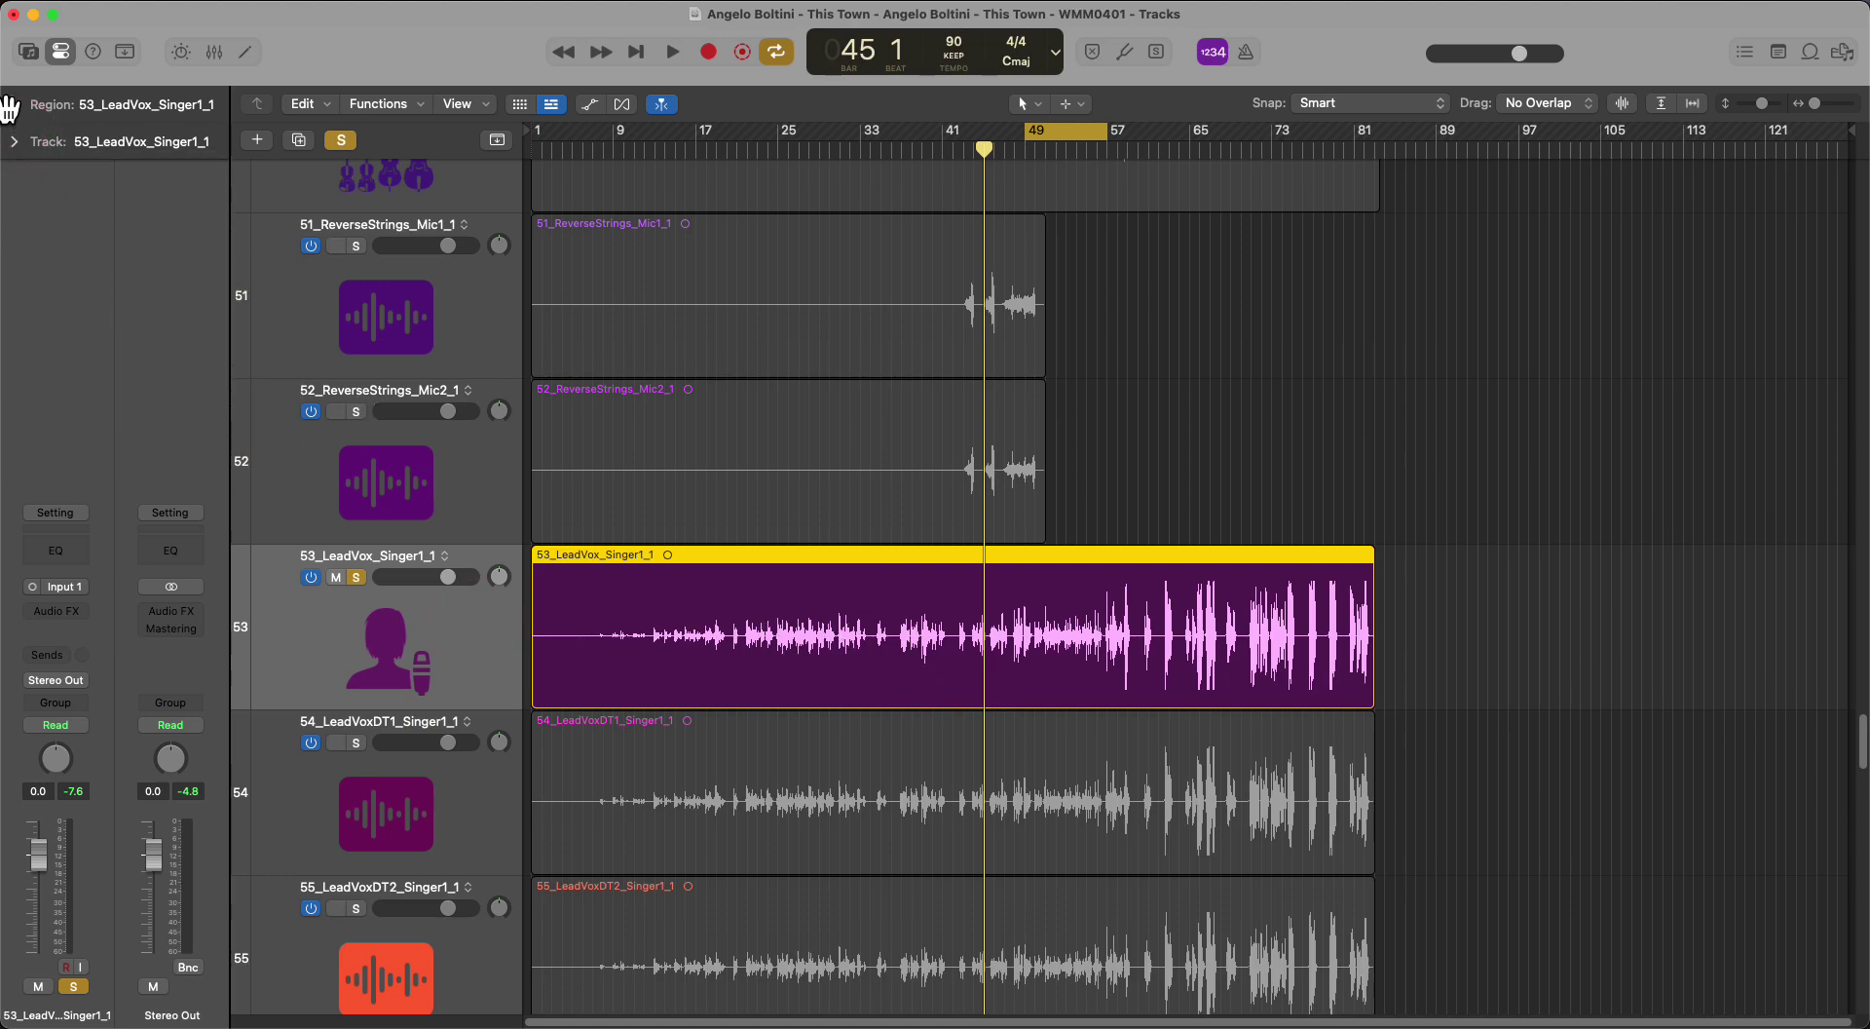
click(12, 105)
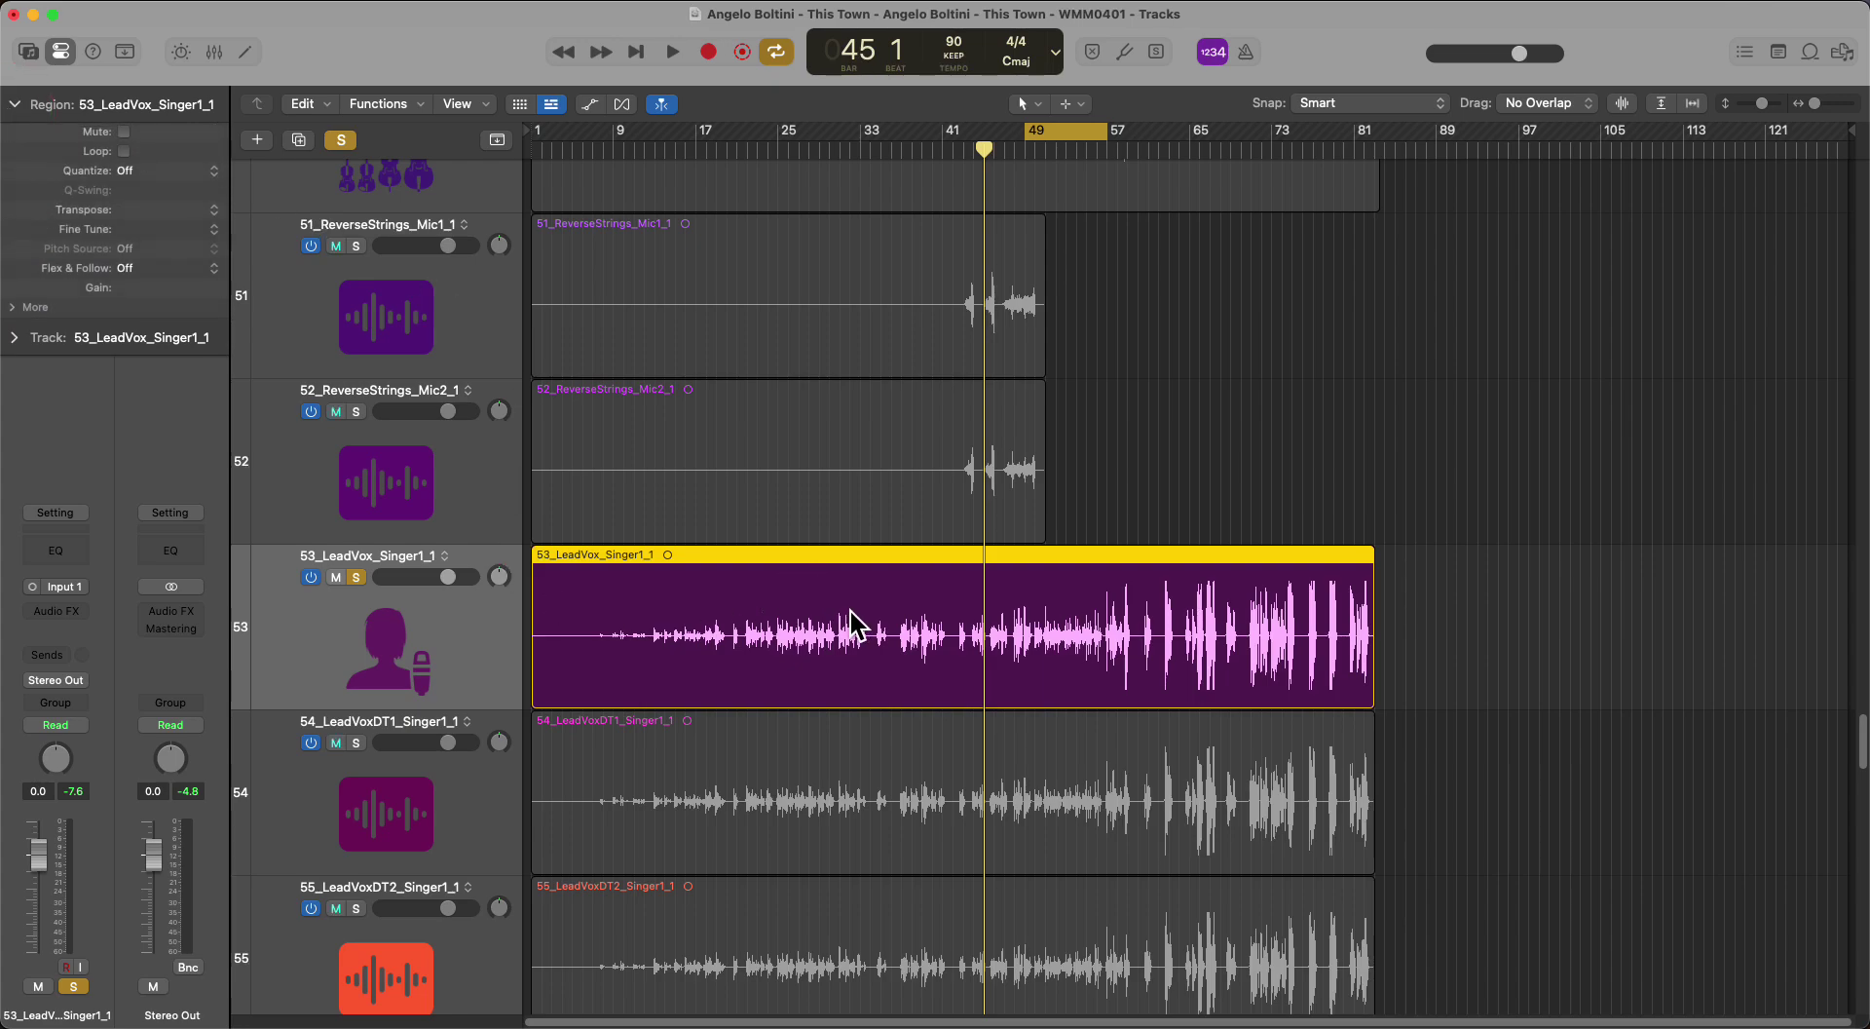
Step: Split the lead vocal region on track 53 at bars 33 and 41
drag(982, 159, 860, 168)
key(super+t)
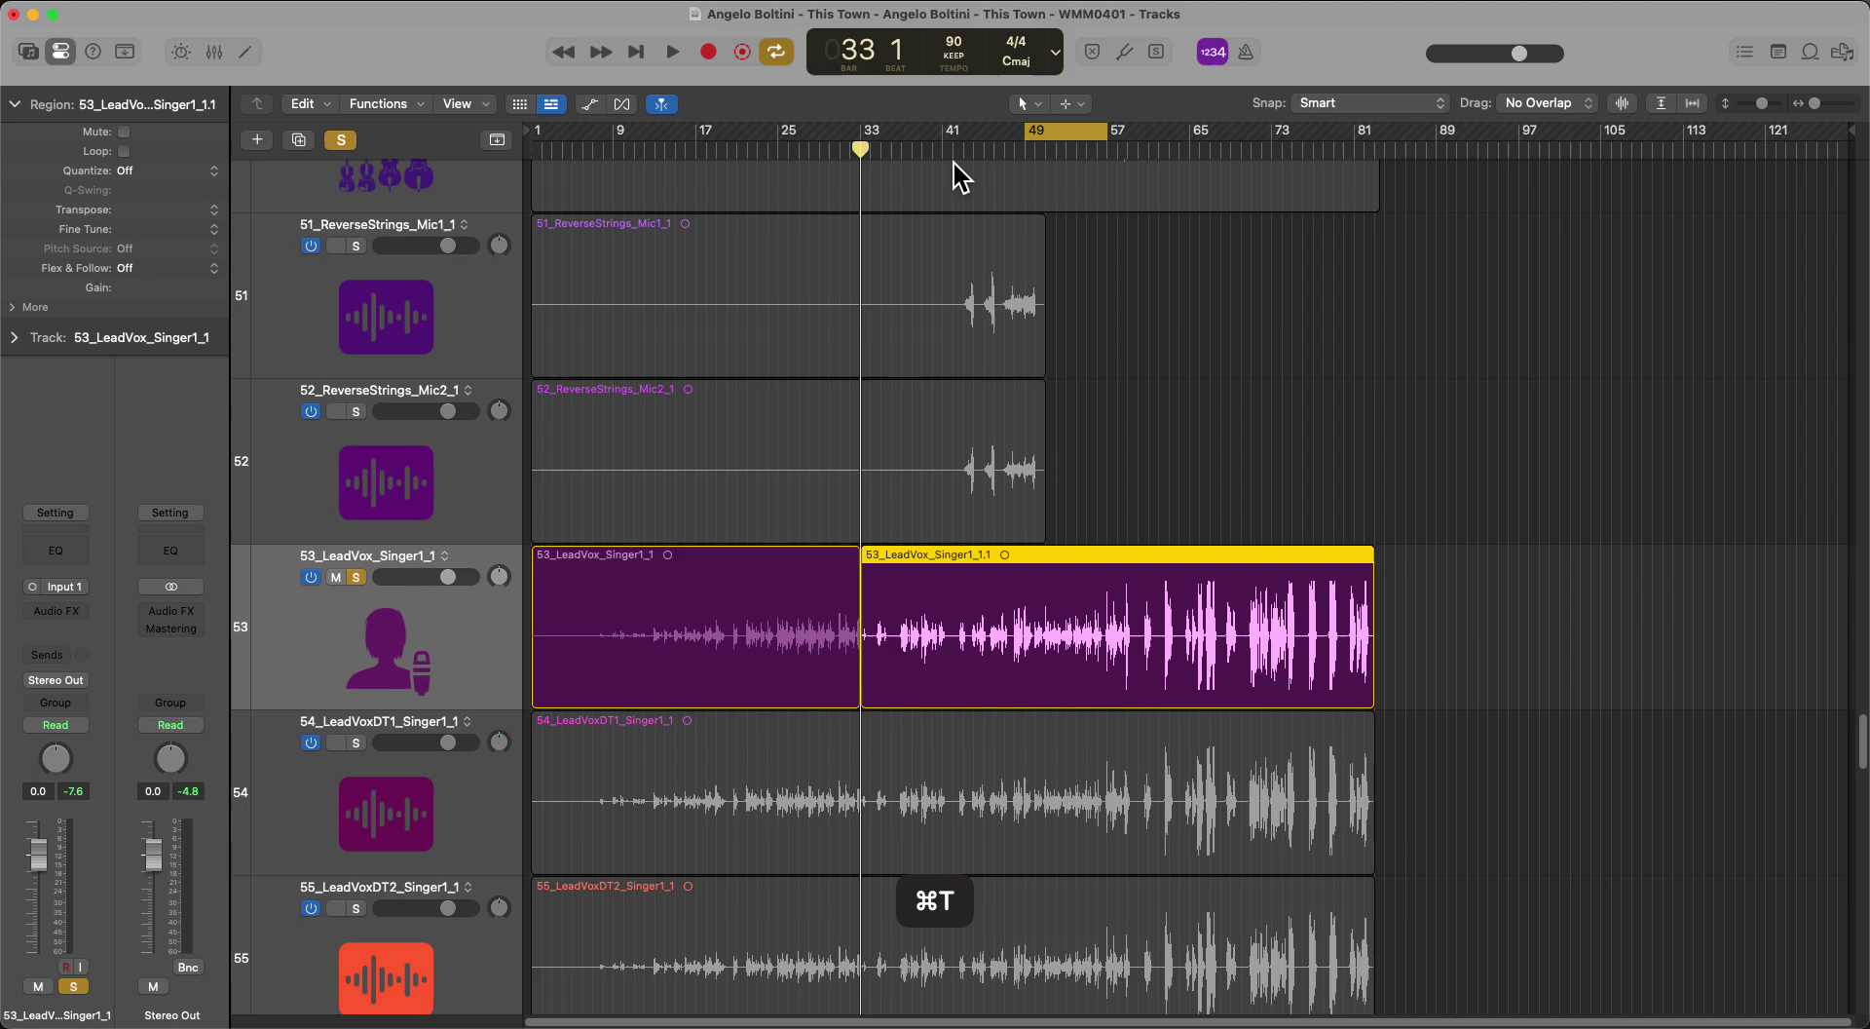
click(943, 151)
key(super+t)
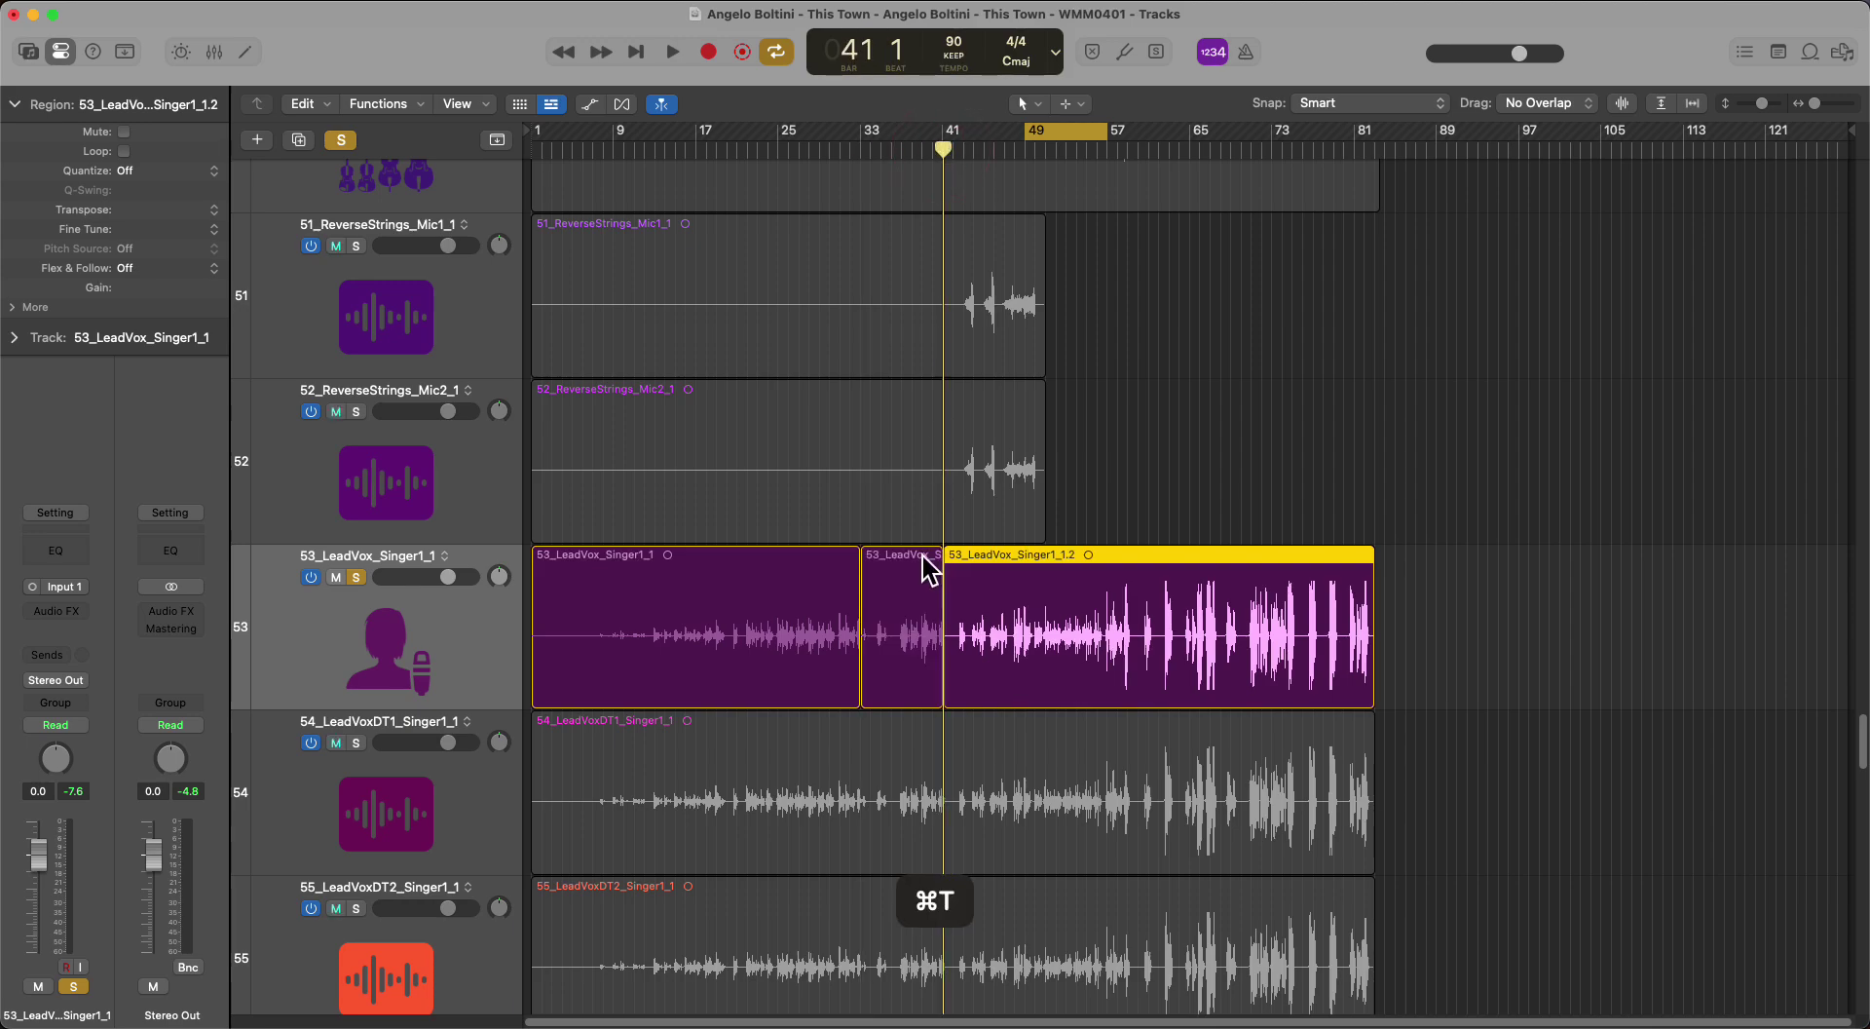
Step: Mute the lead vocal region between bars 33 and 41 and unmute it again
click(908, 595)
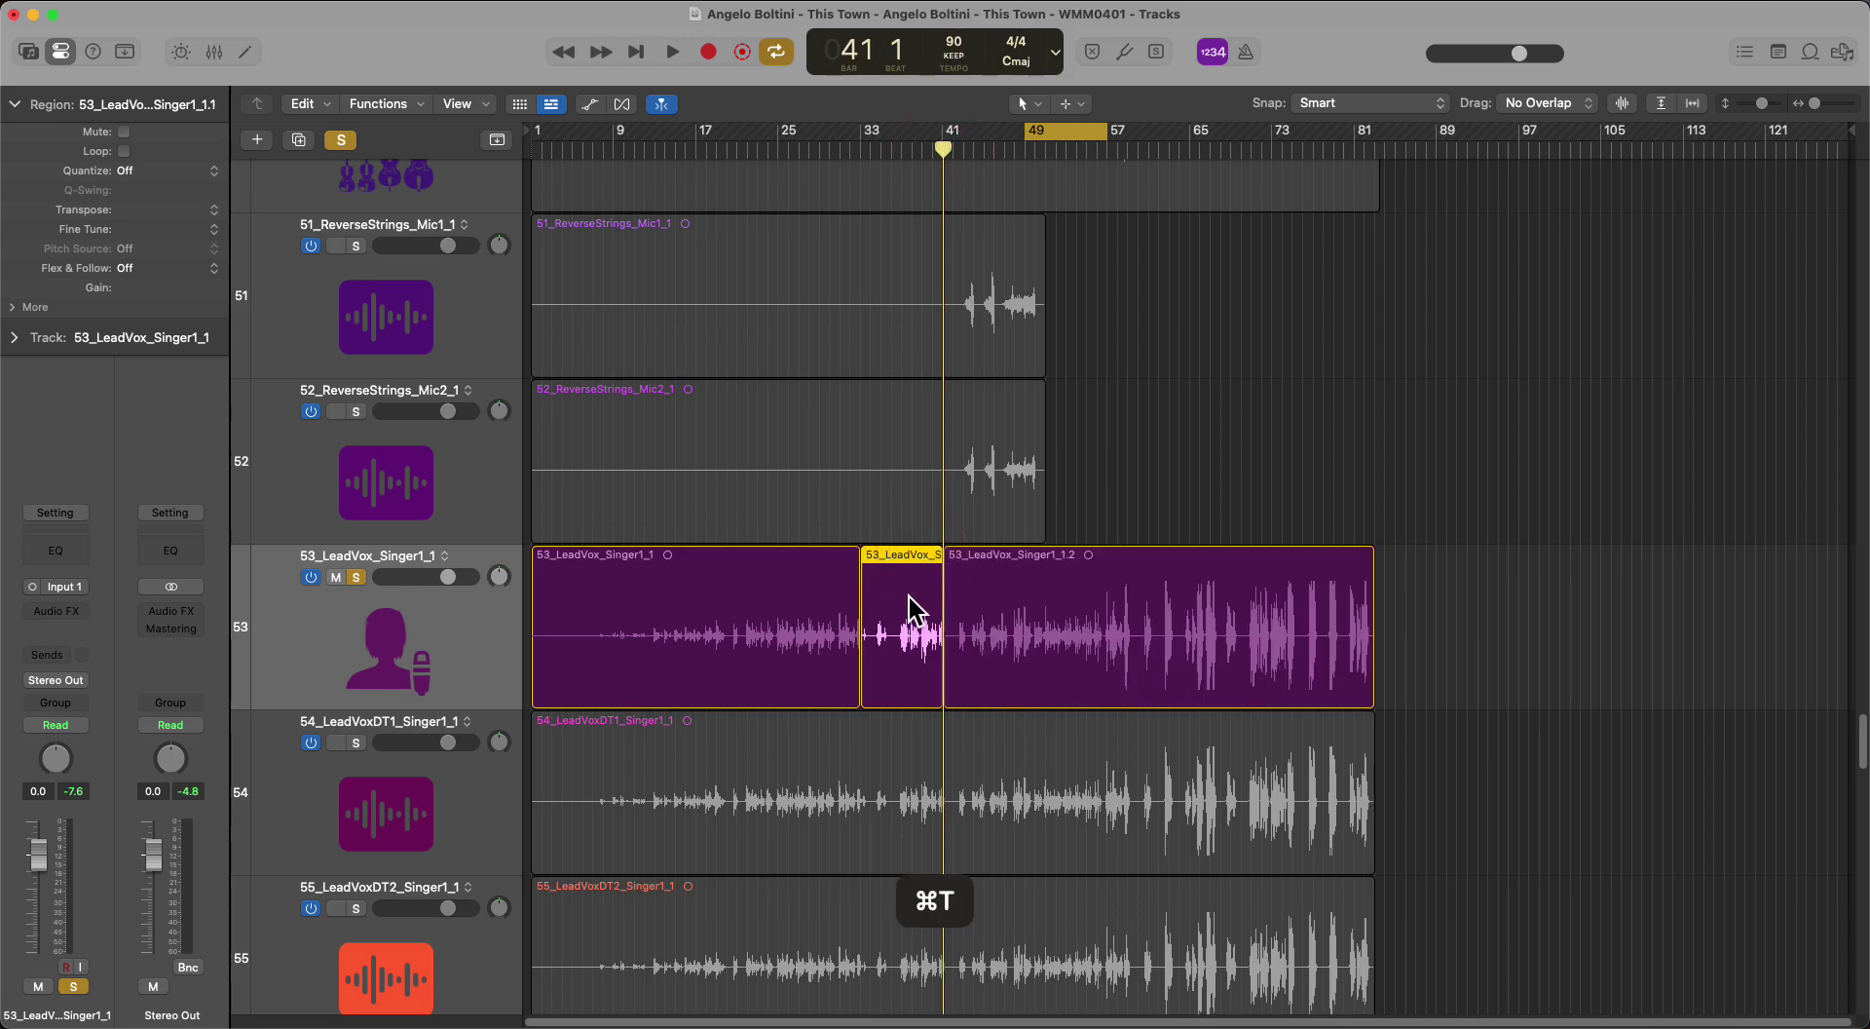
click(124, 132)
key(super+z)
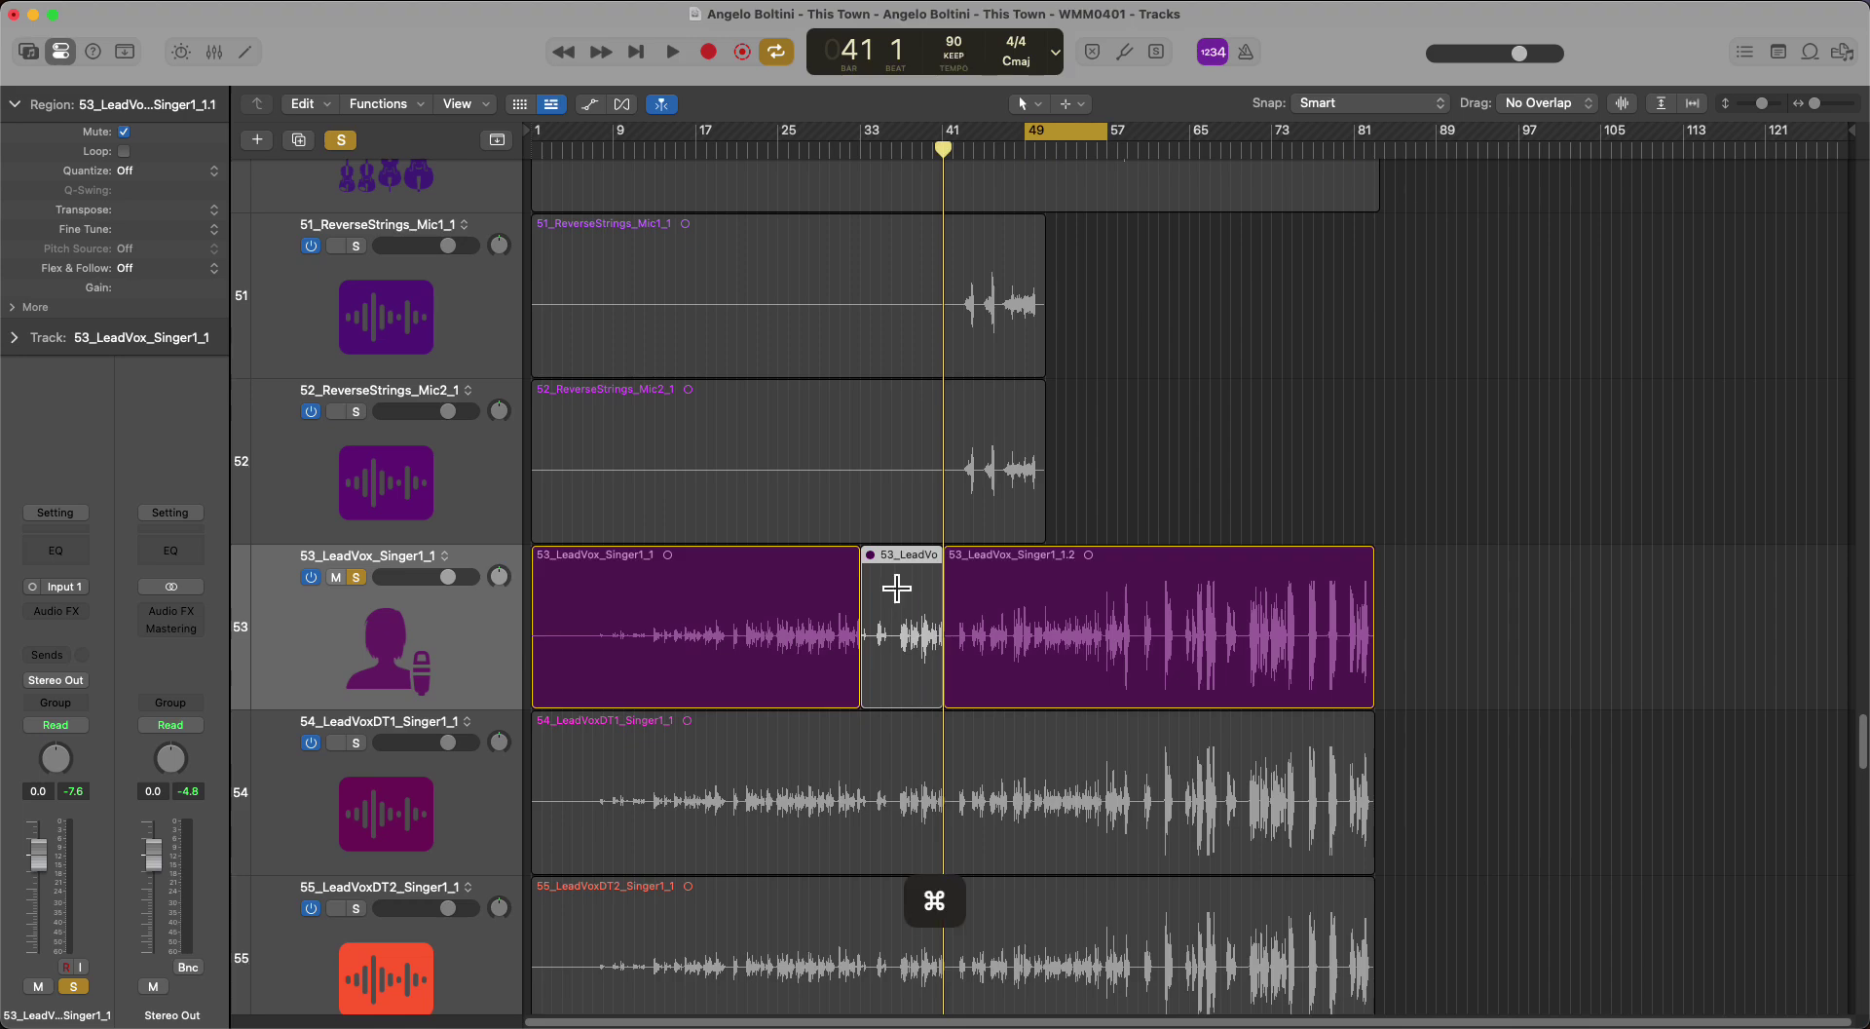
key(ctrl+m)
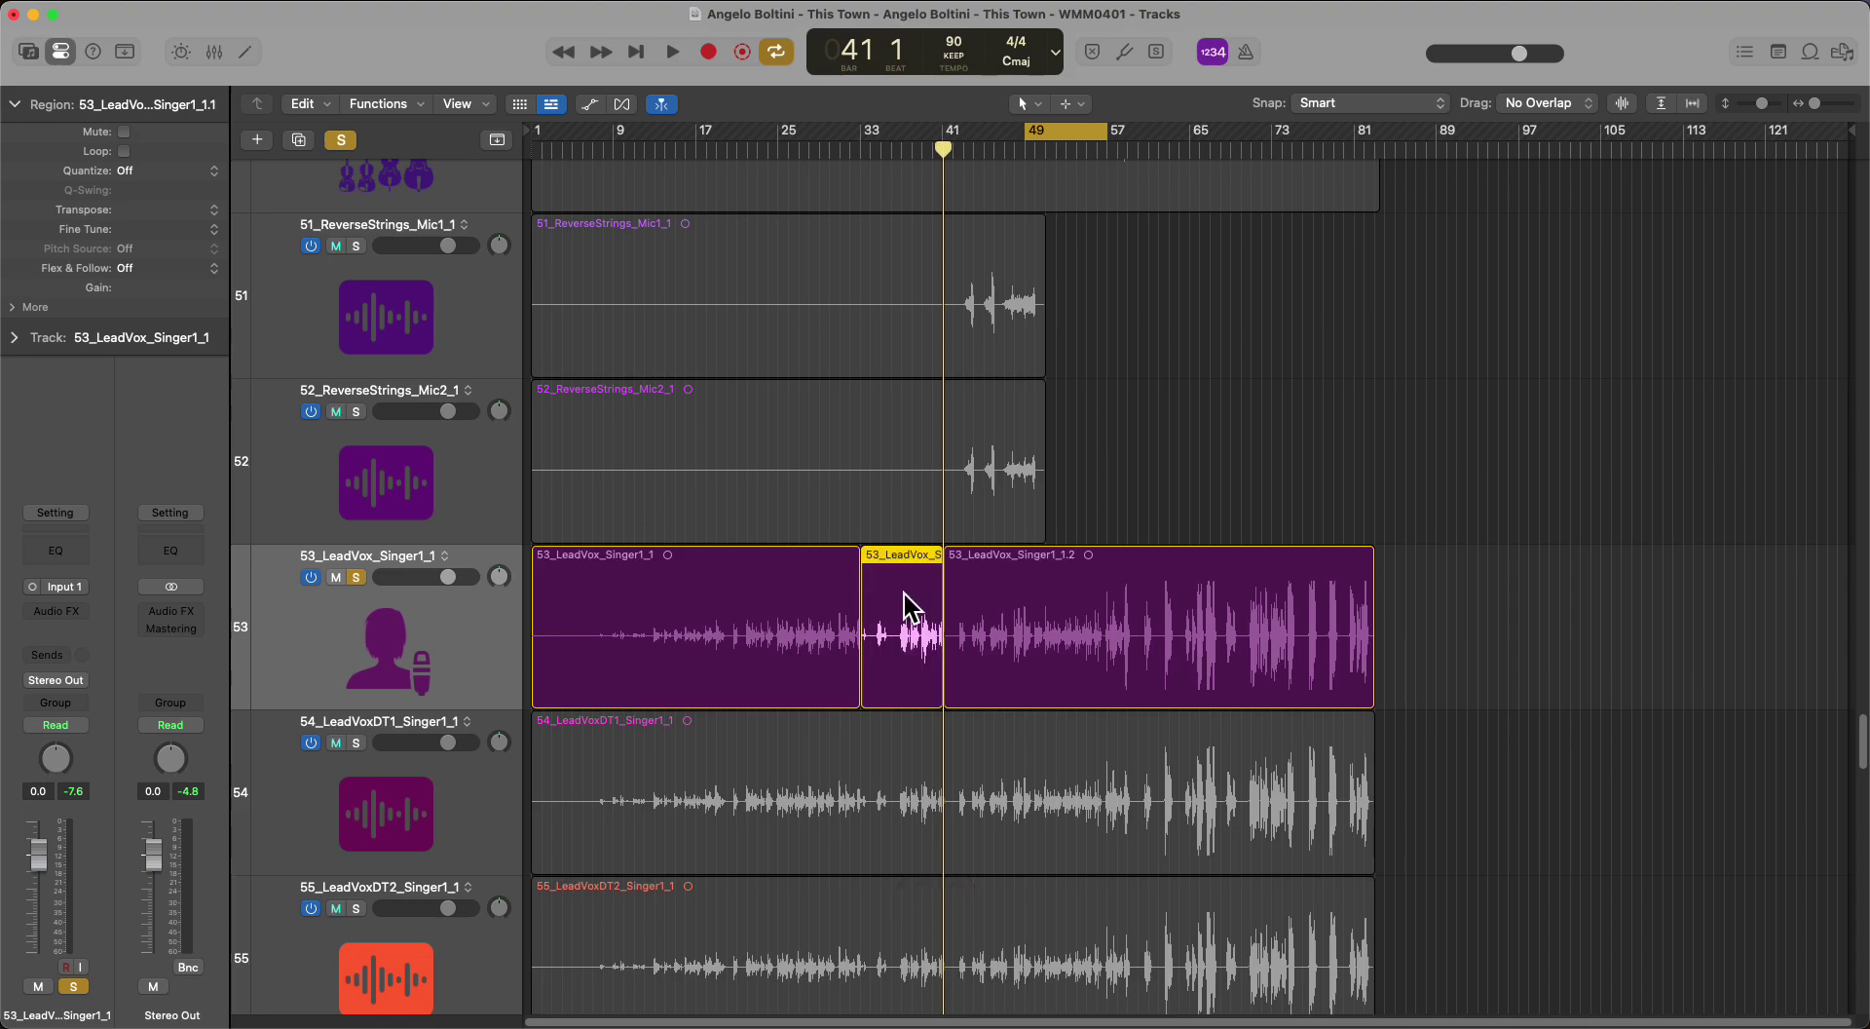
key(ctrl+m)
right_click(904, 595)
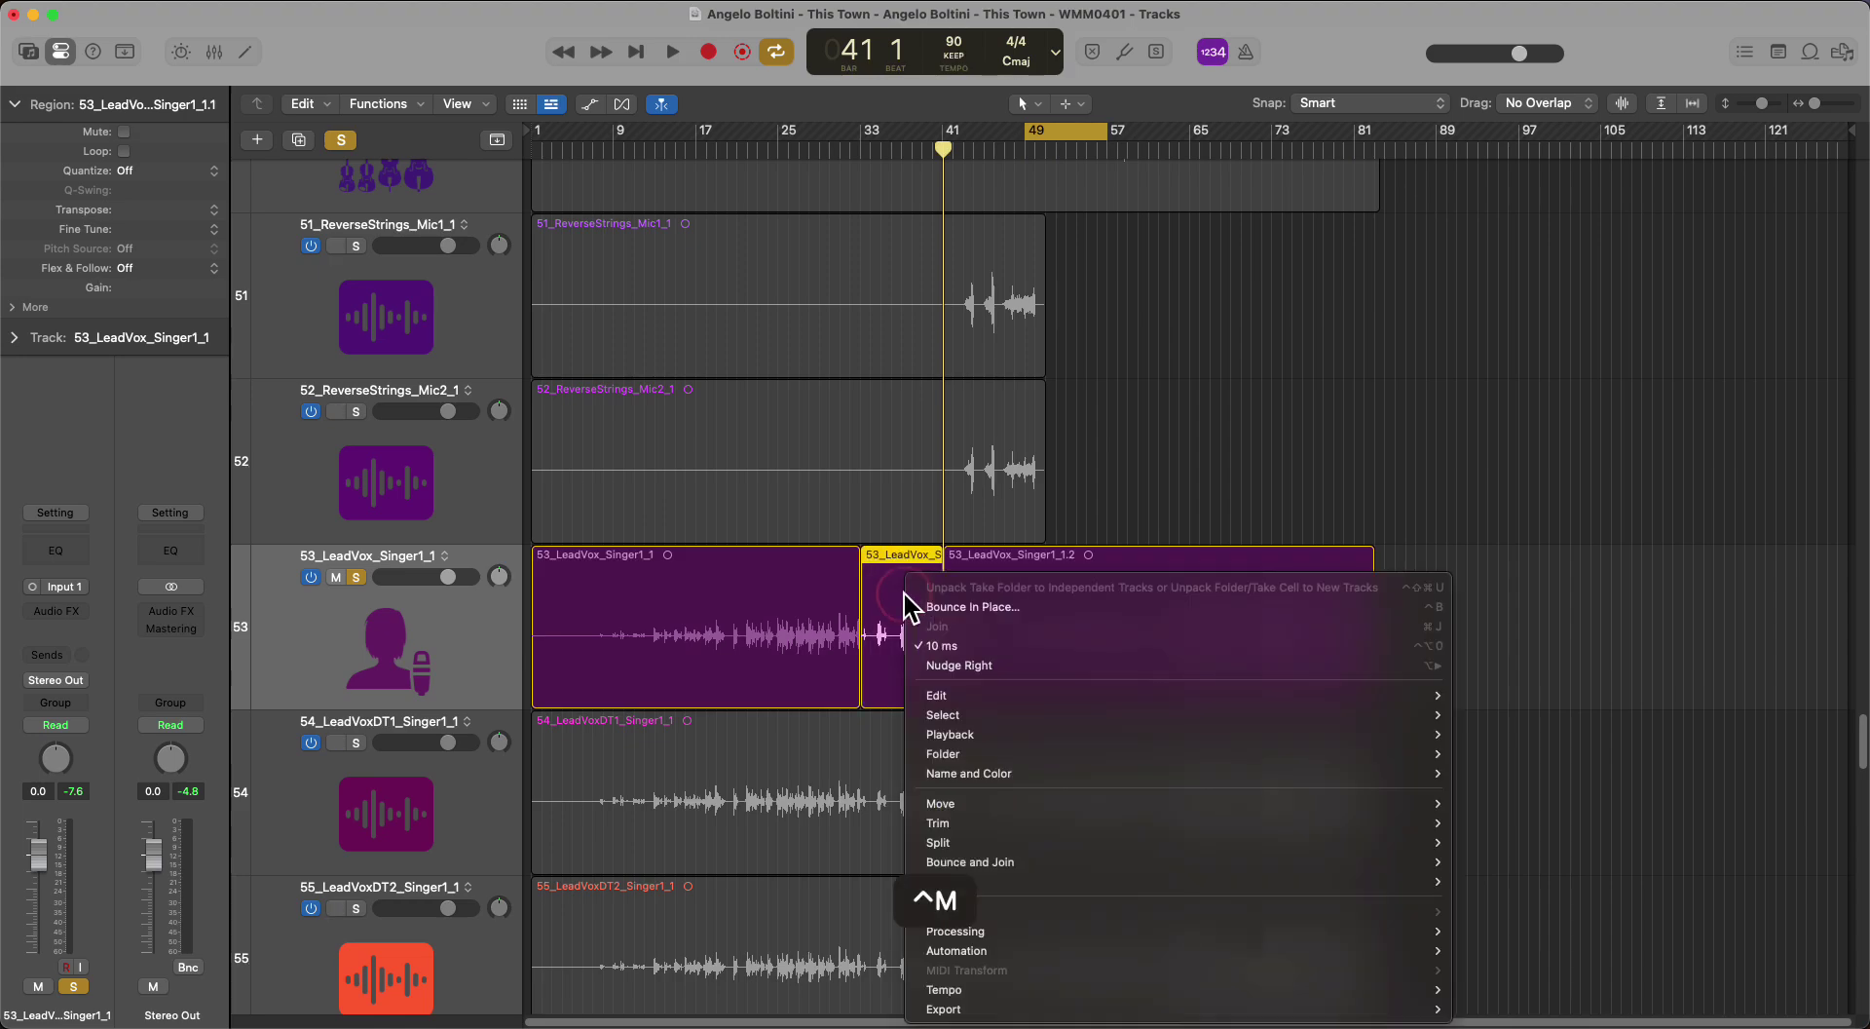
click(735, 563)
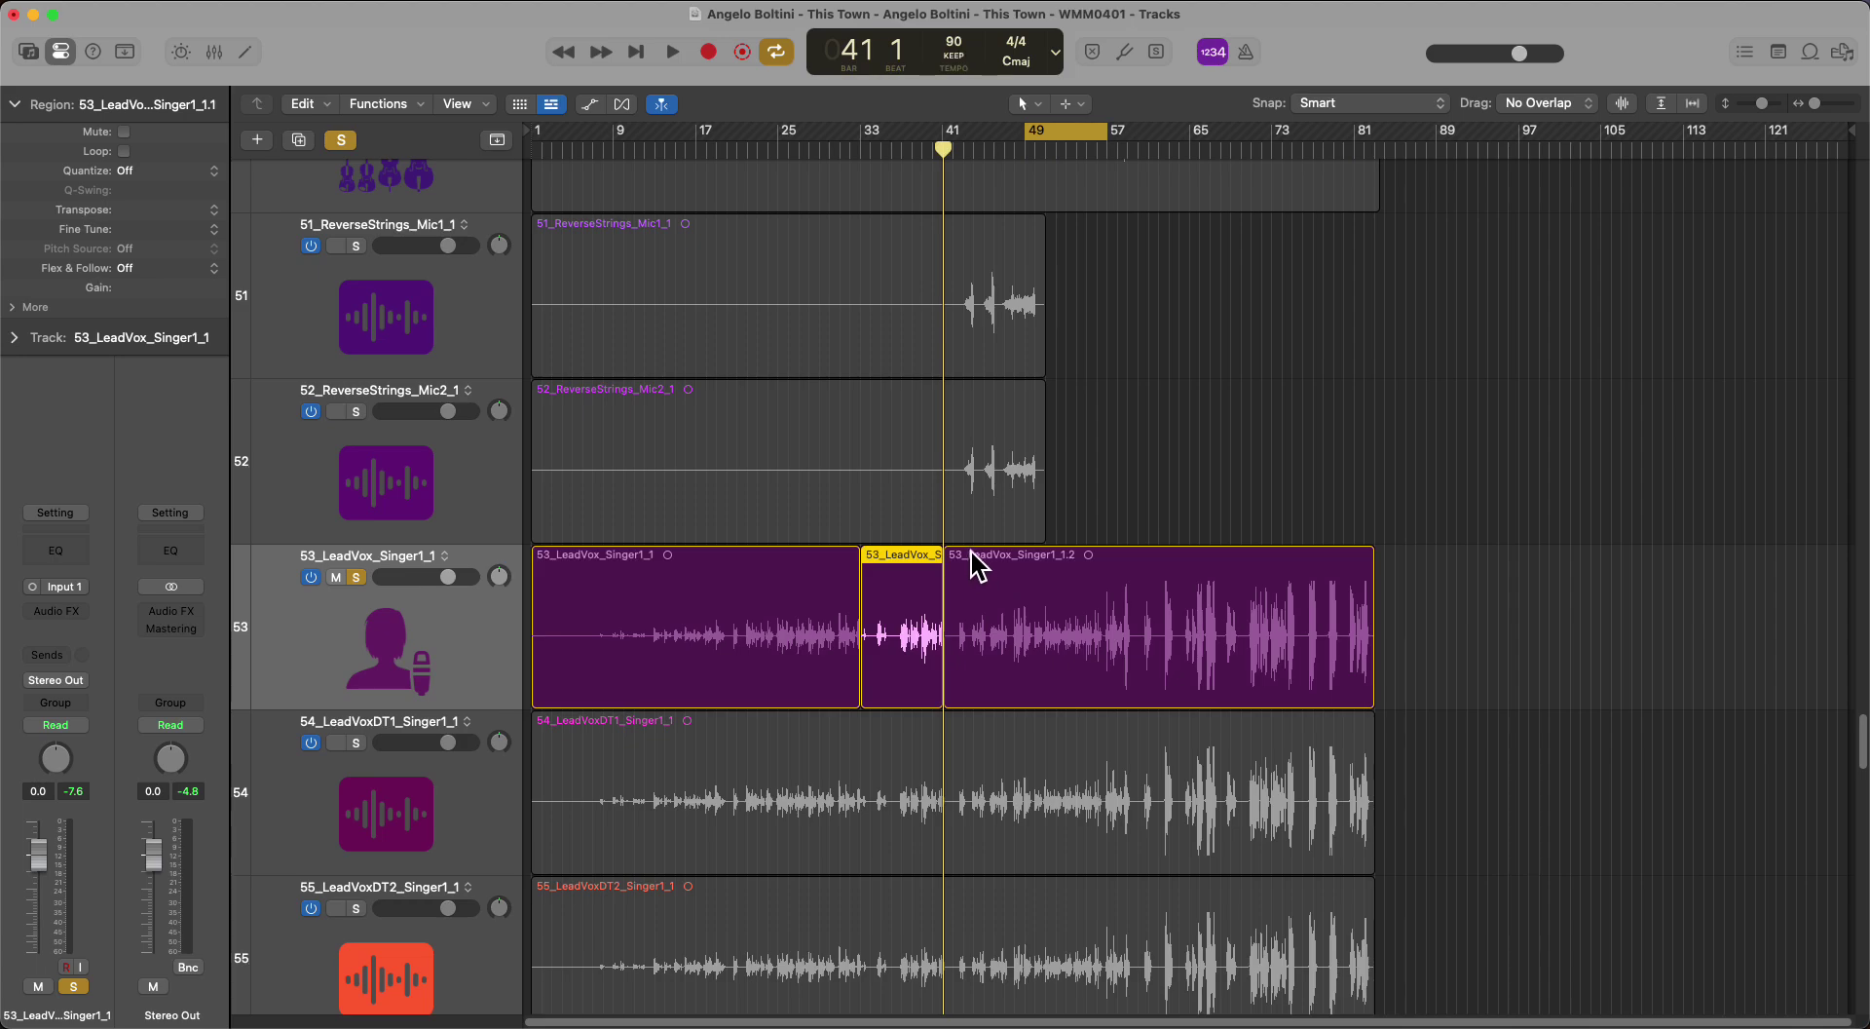
key(alt)
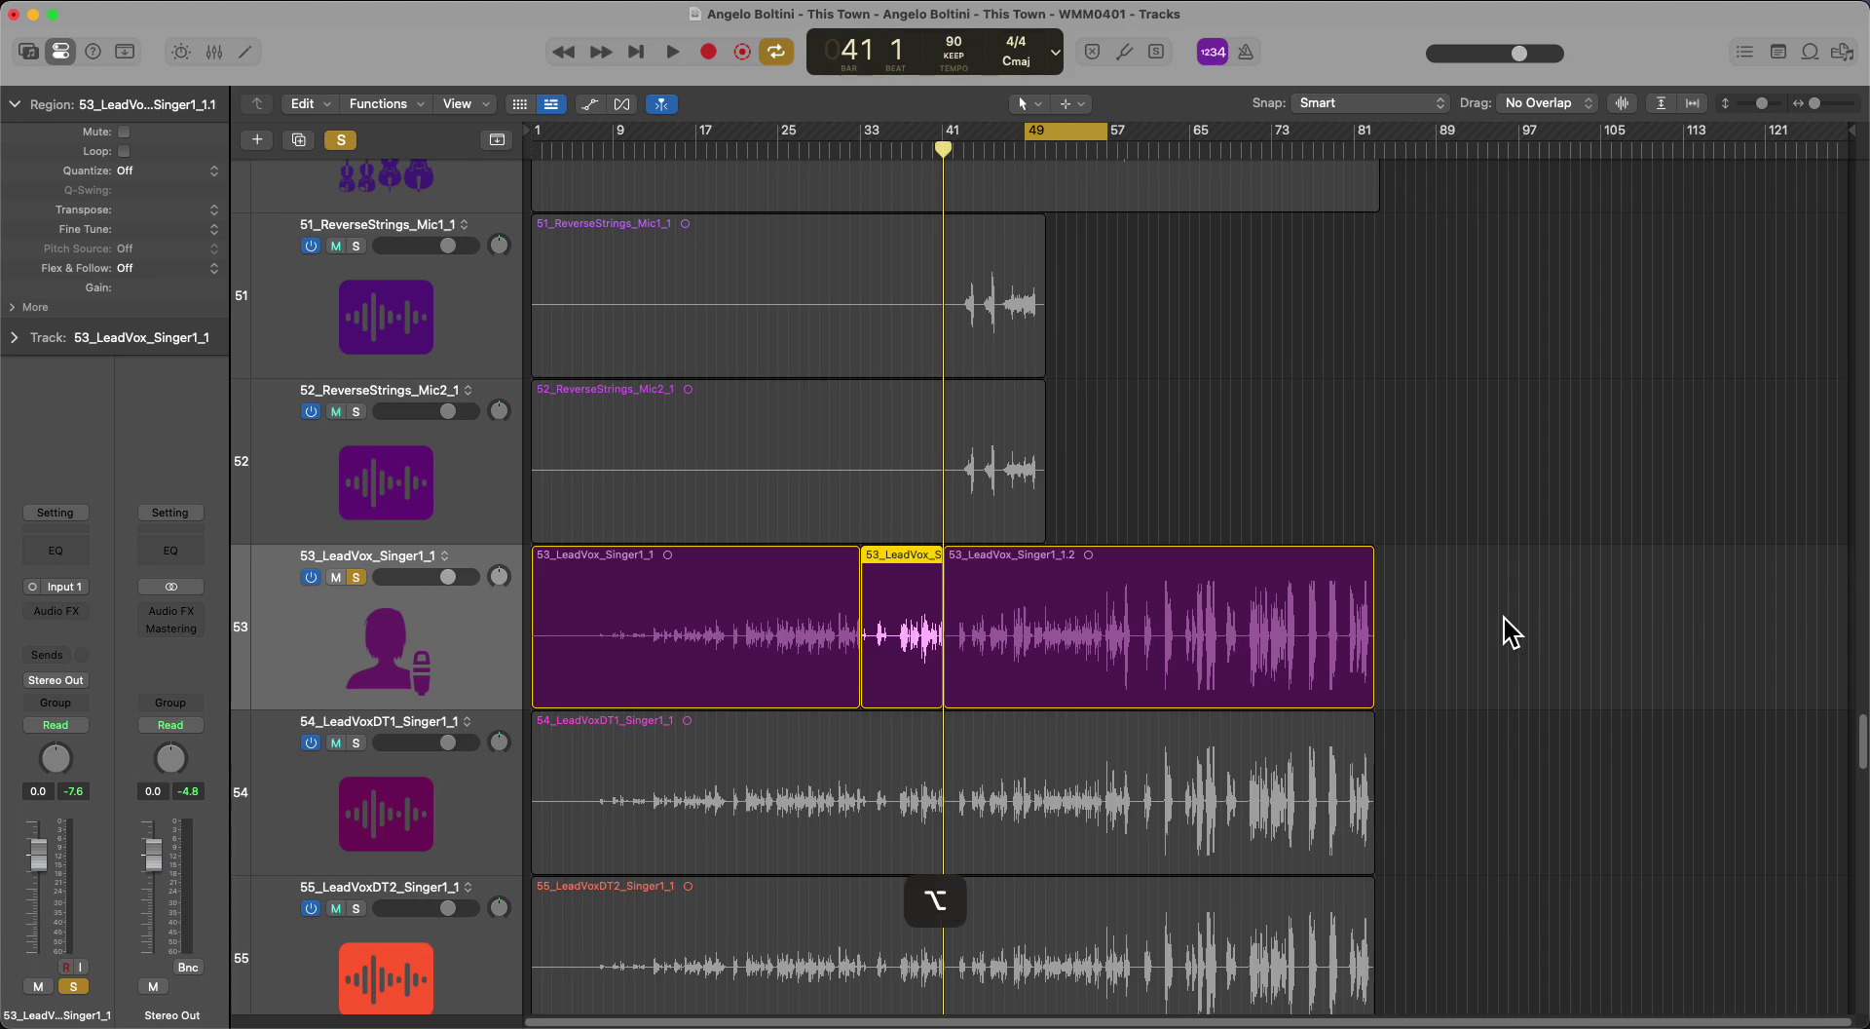
Step: Undo the splits at bars 33 and 41 to rejoin the lead vocal region
key(super+z)
key(super+z)
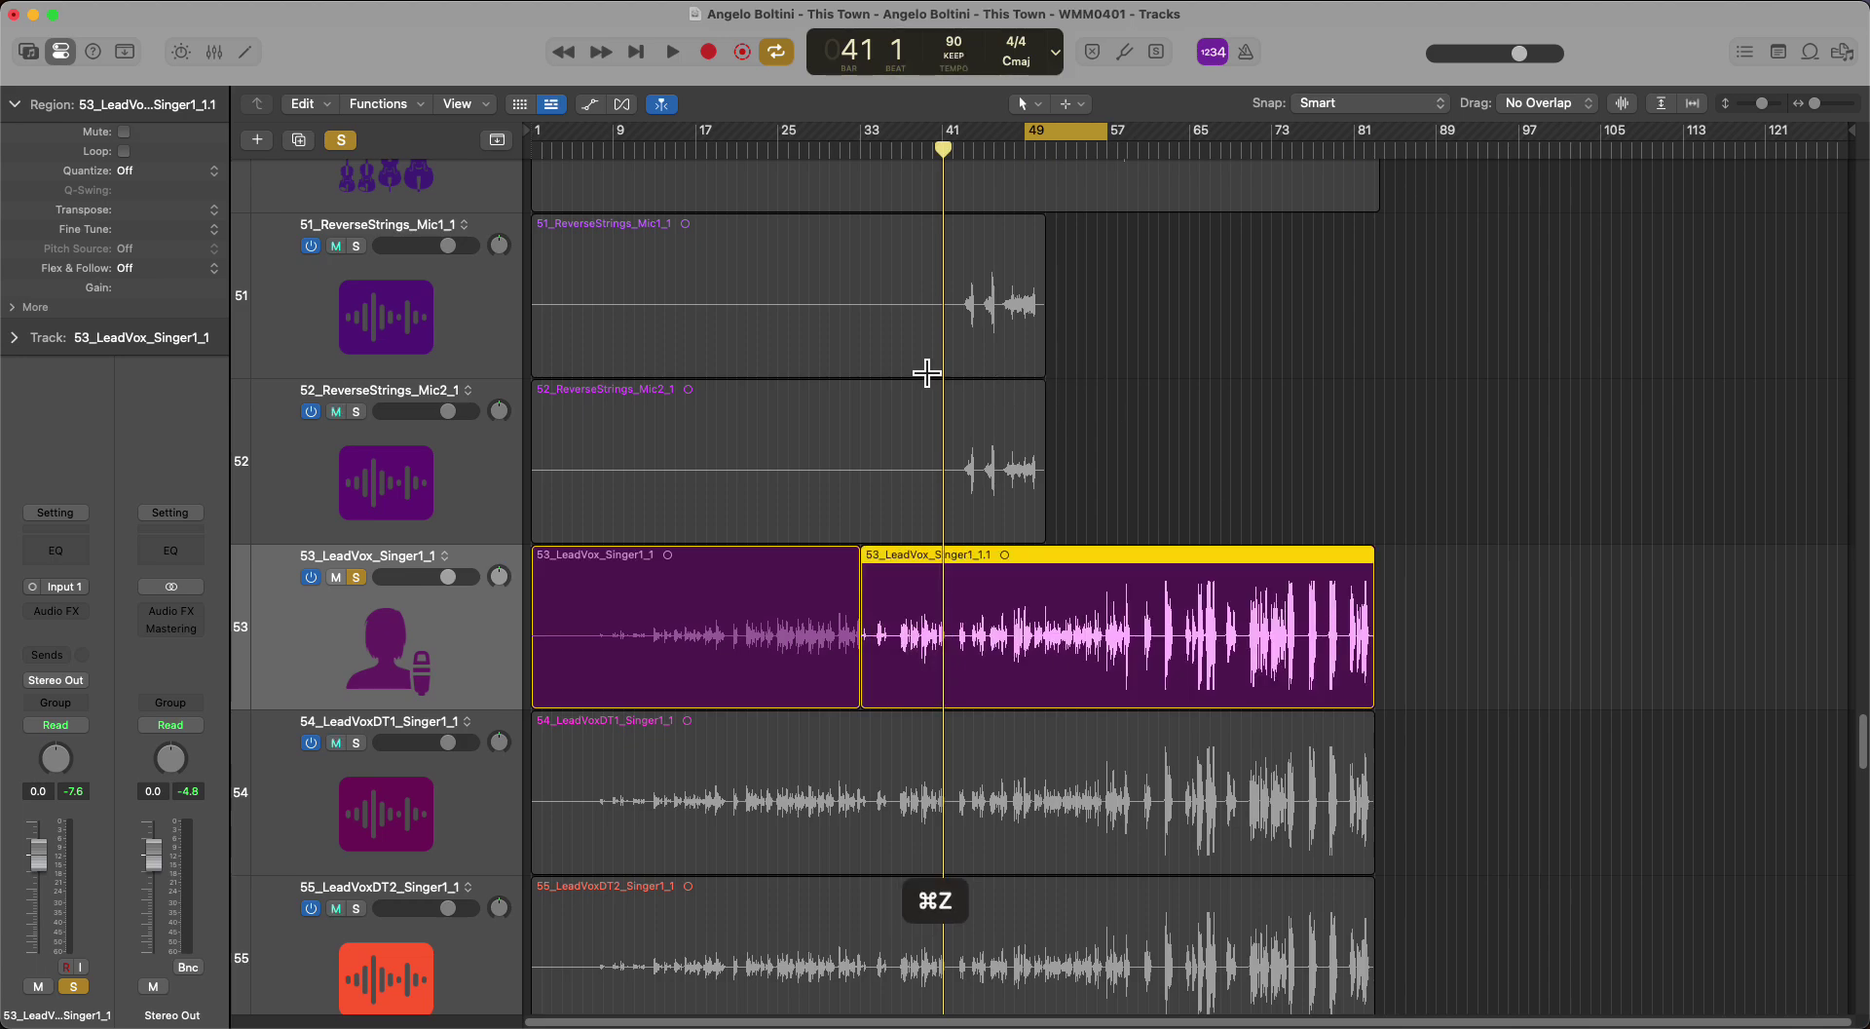
key(super+z)
Step: Split the lead vocal region at bar 48 and bar 56 beat 4, and copy the middle part to about bar 94 on the same track
drag(1027, 148, 1019, 149)
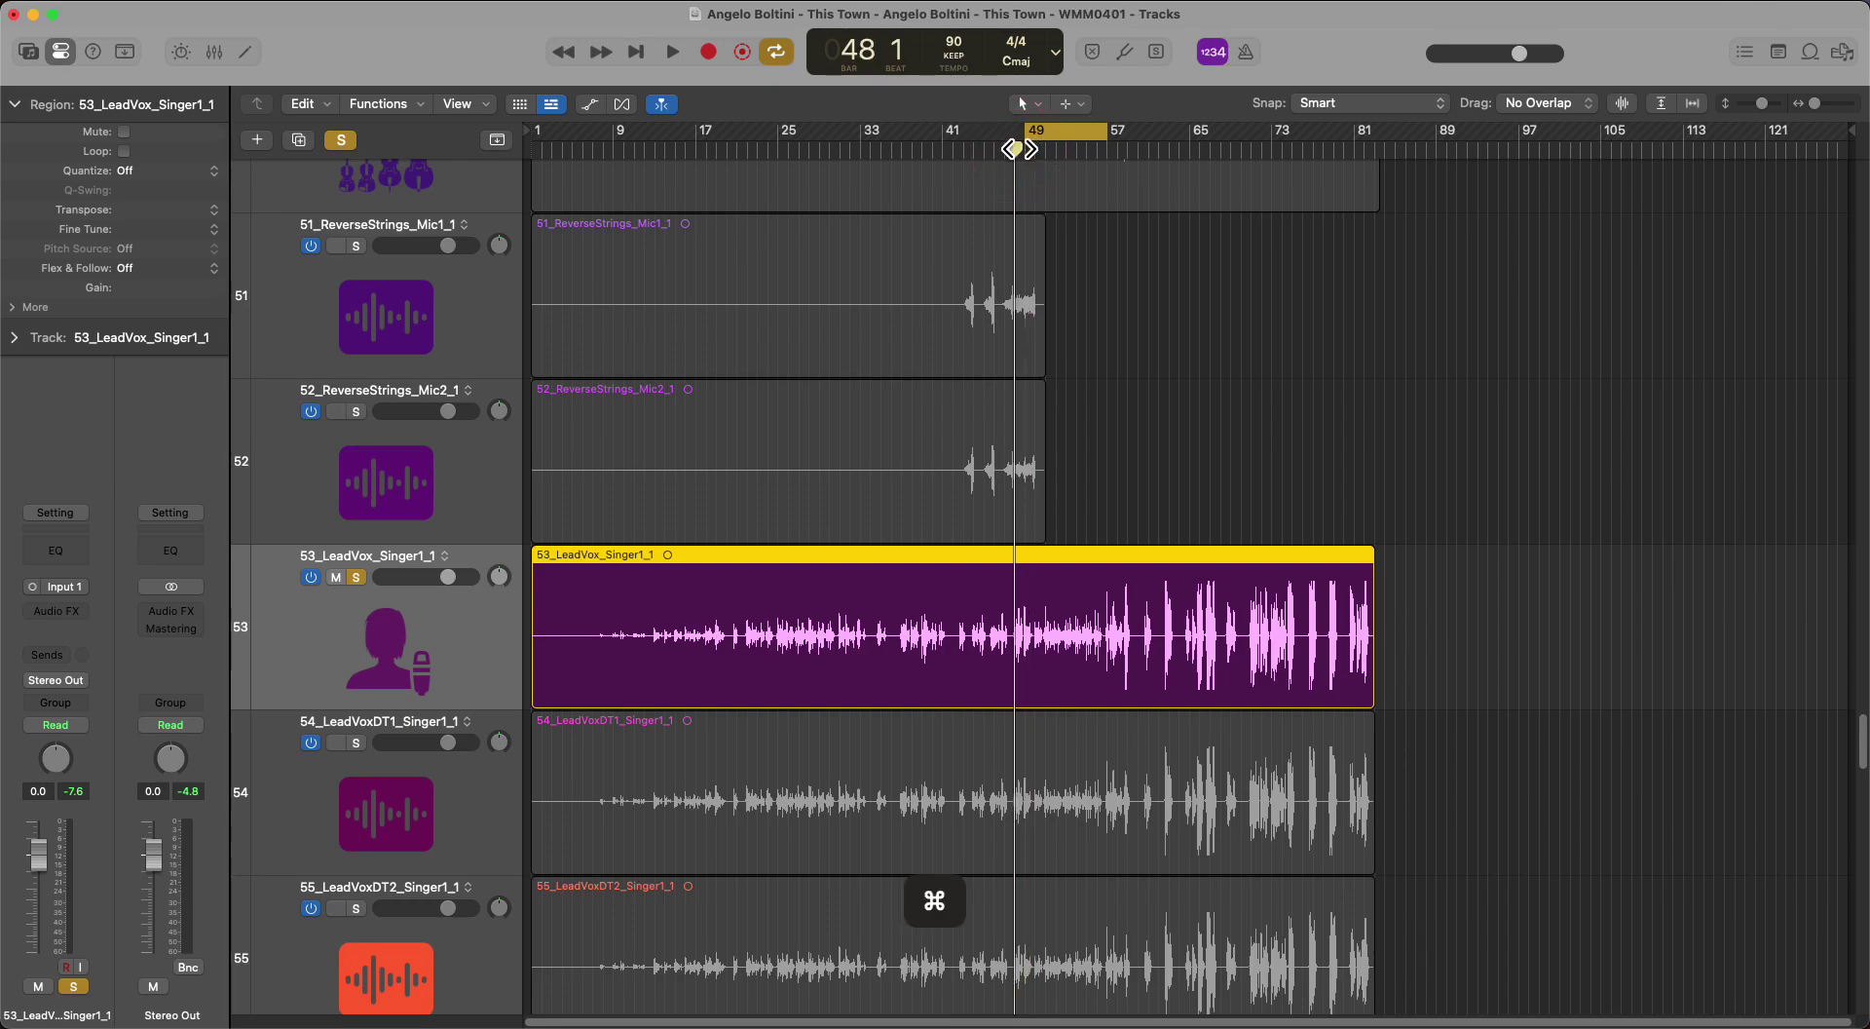
key(super+t)
click(1105, 149)
key(super+t)
click(1065, 613)
drag(1061, 616, 1537, 699)
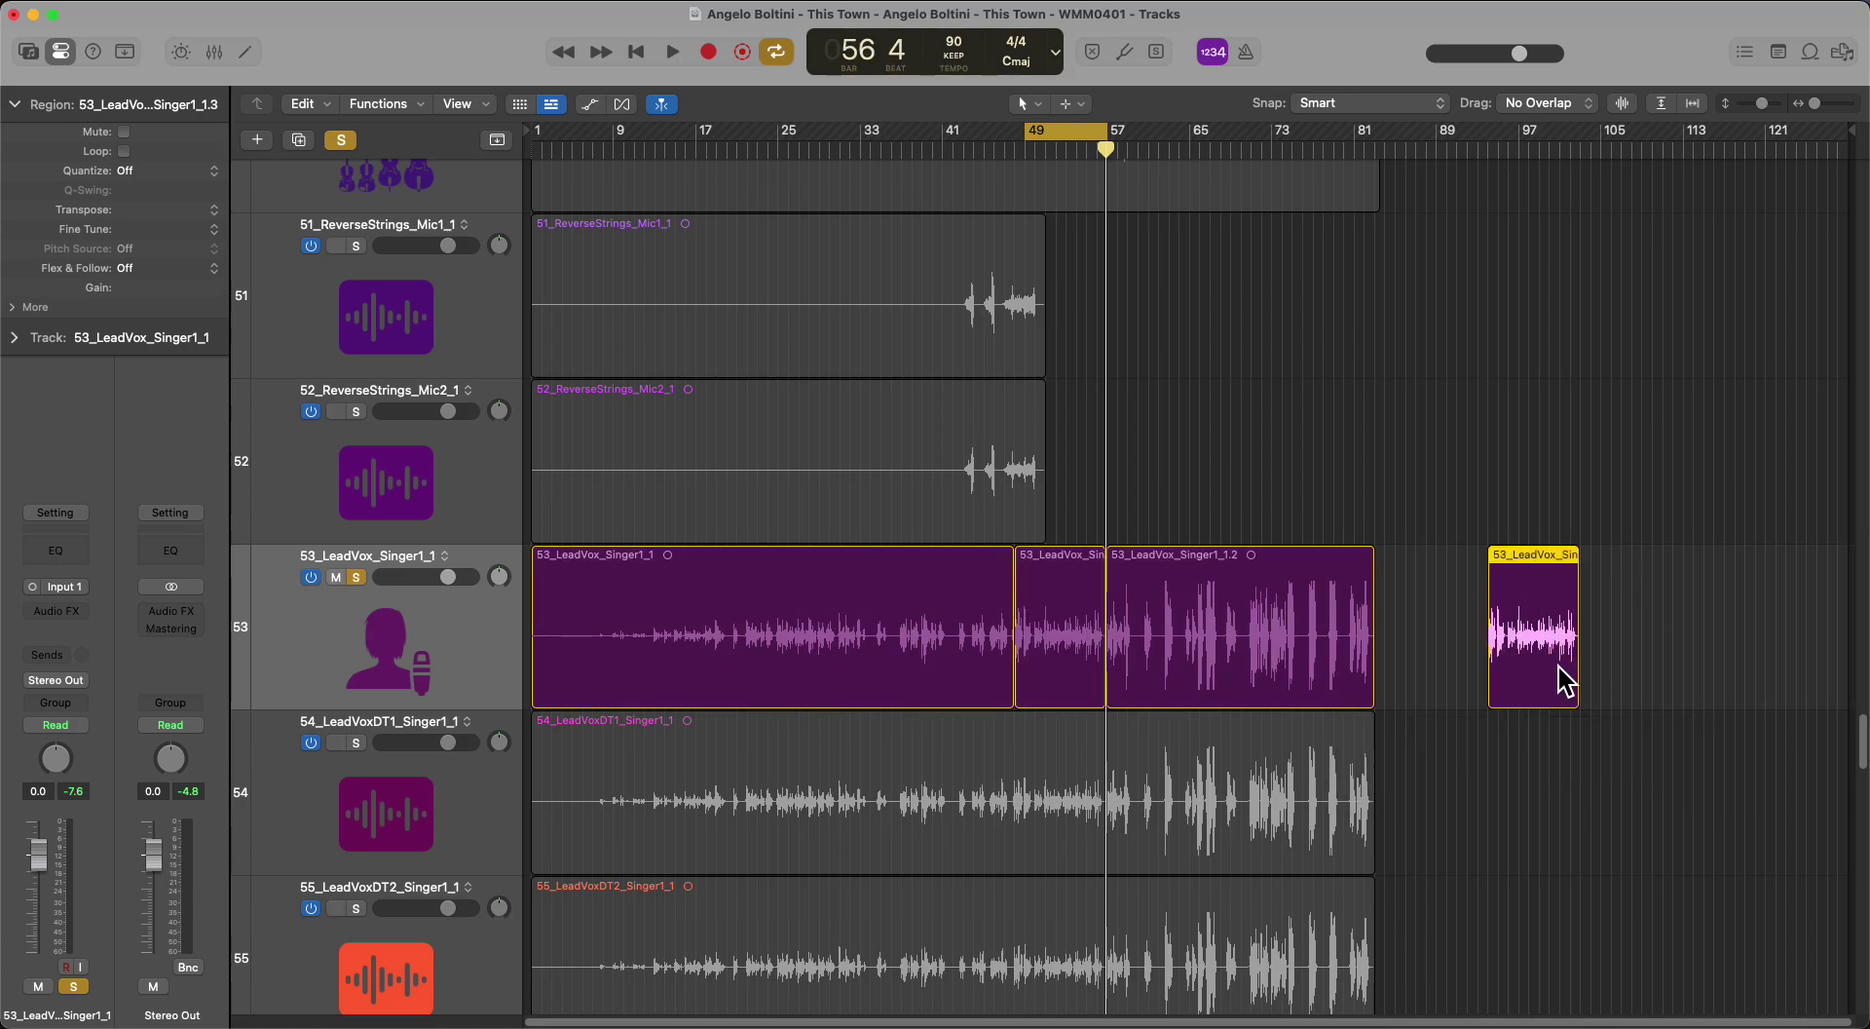
Step: Try moving the copied lead vocal region to an earlier position on track 53, and undo the move
alt+scroll(1515, 514, up, 6)
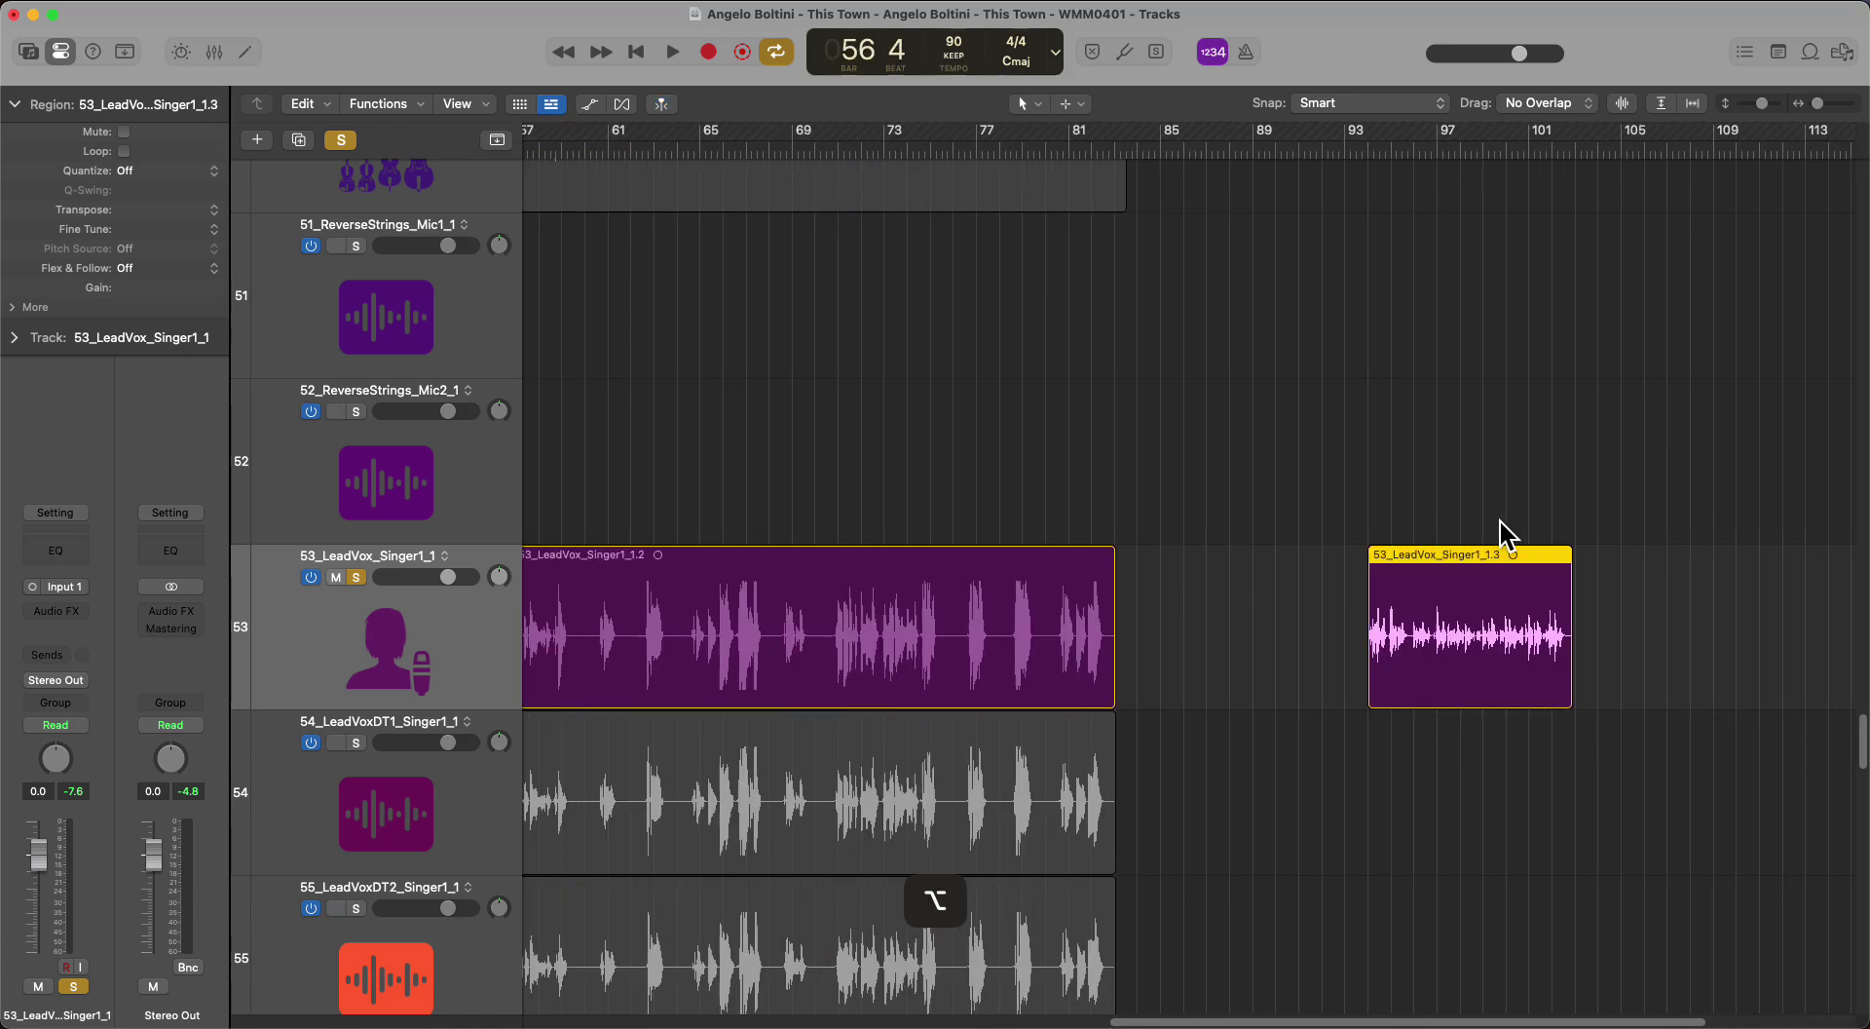
drag(1402, 697, 1225, 699)
key(super+z)
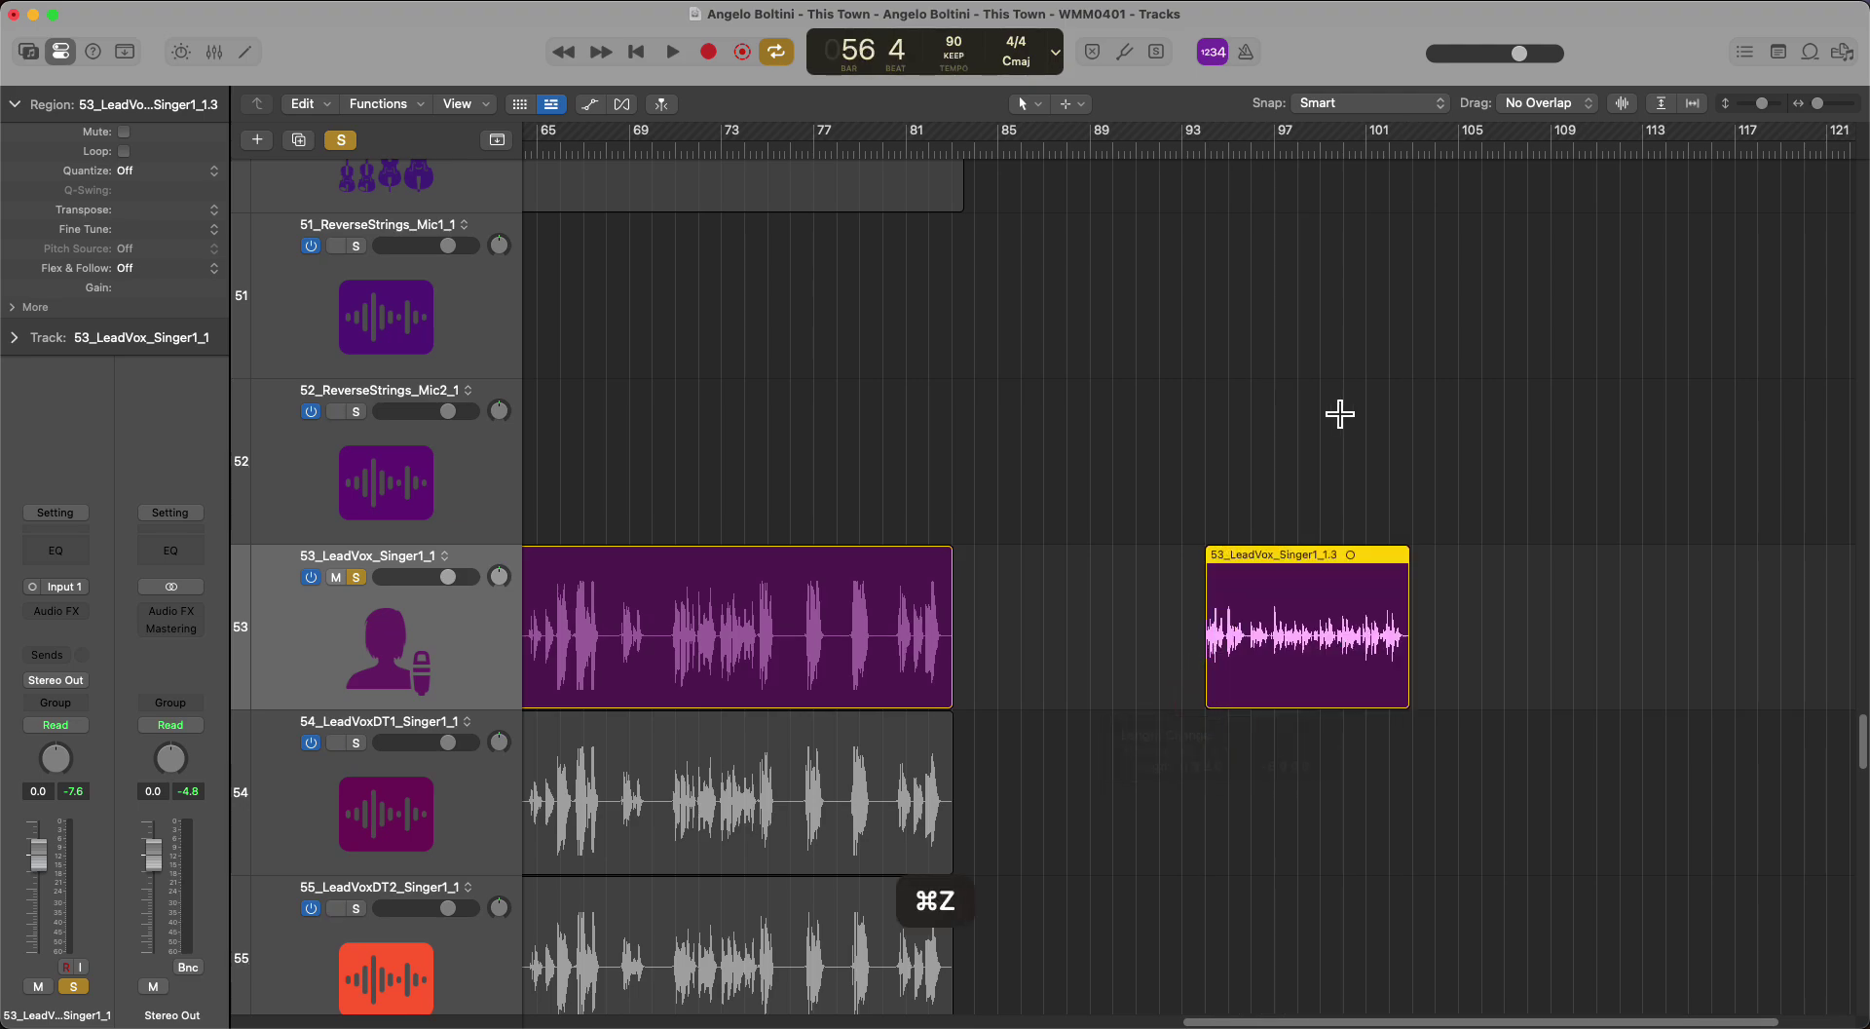
Step: Split the copied lead vocal region at bar 95 and delete the part after the split
click(1229, 148)
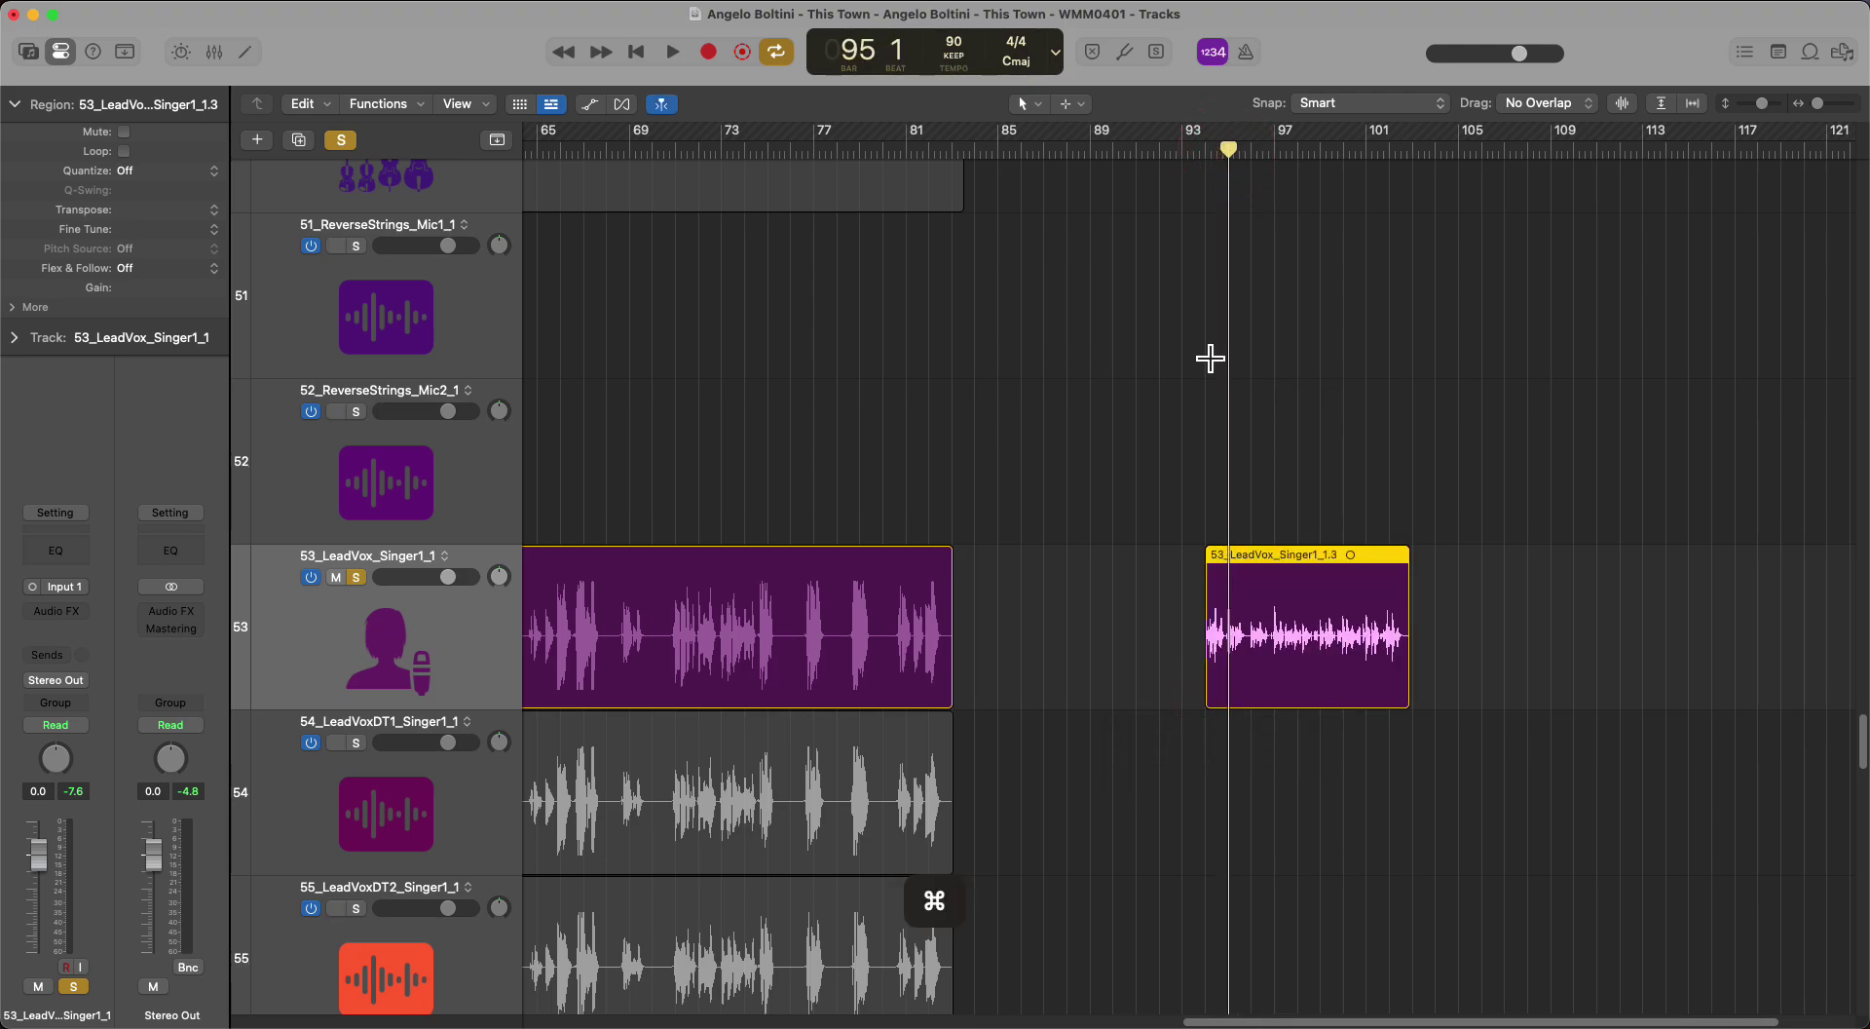
key(super+t)
key(BackSpace)
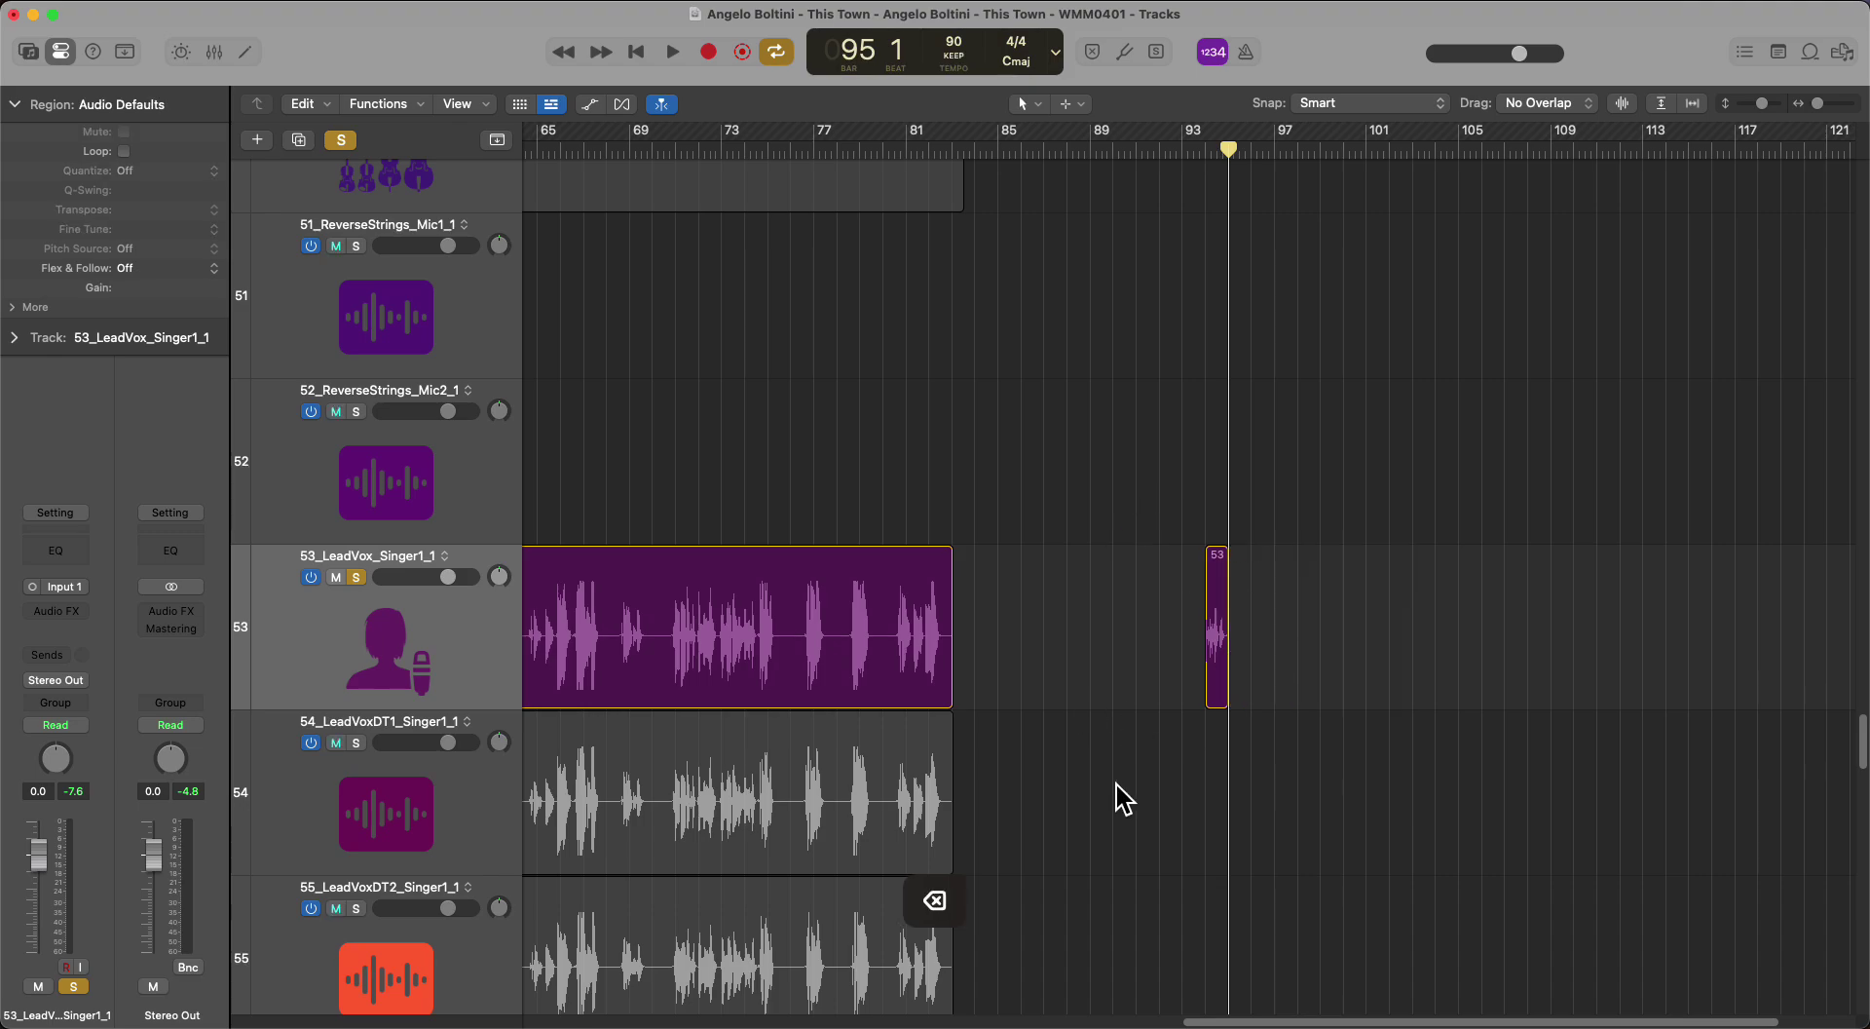
Step: Try extending the shortened lead vocal region before bar 95 from its end, and turn on looping for it instead
click(1212, 626)
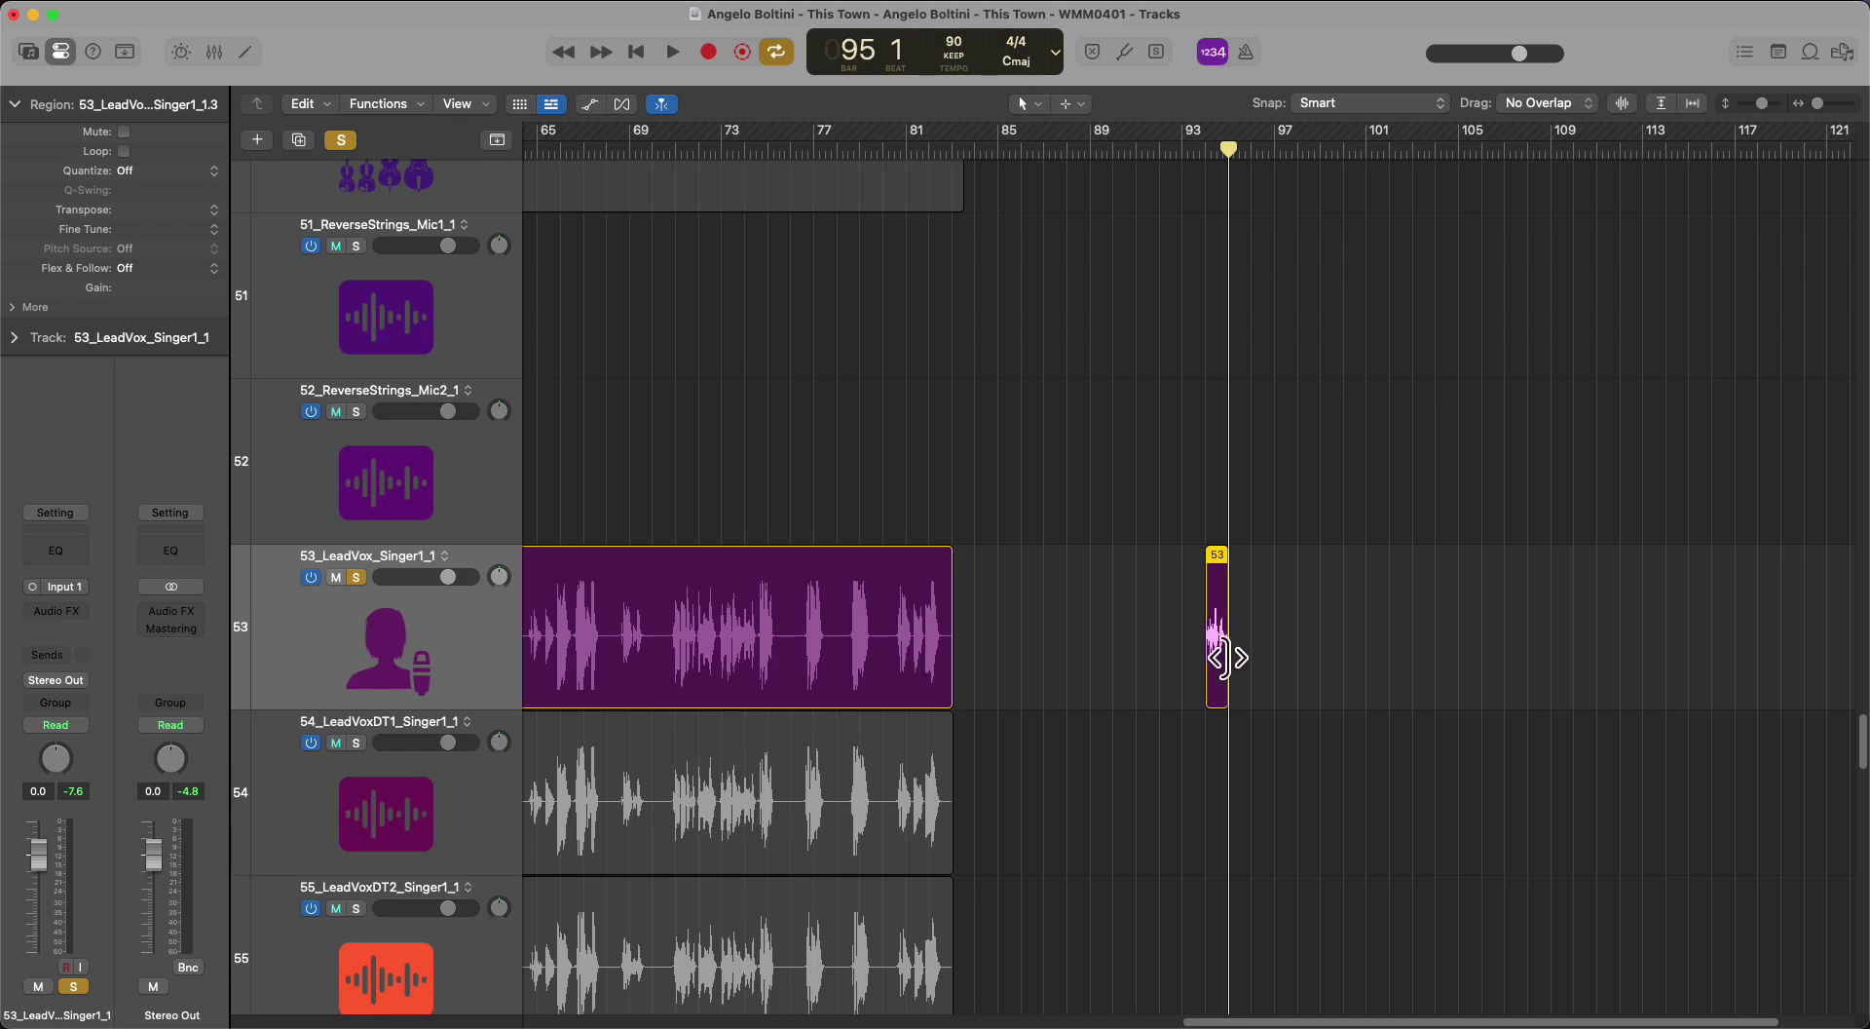
drag(1223, 633, 1758, 675)
key(super+z)
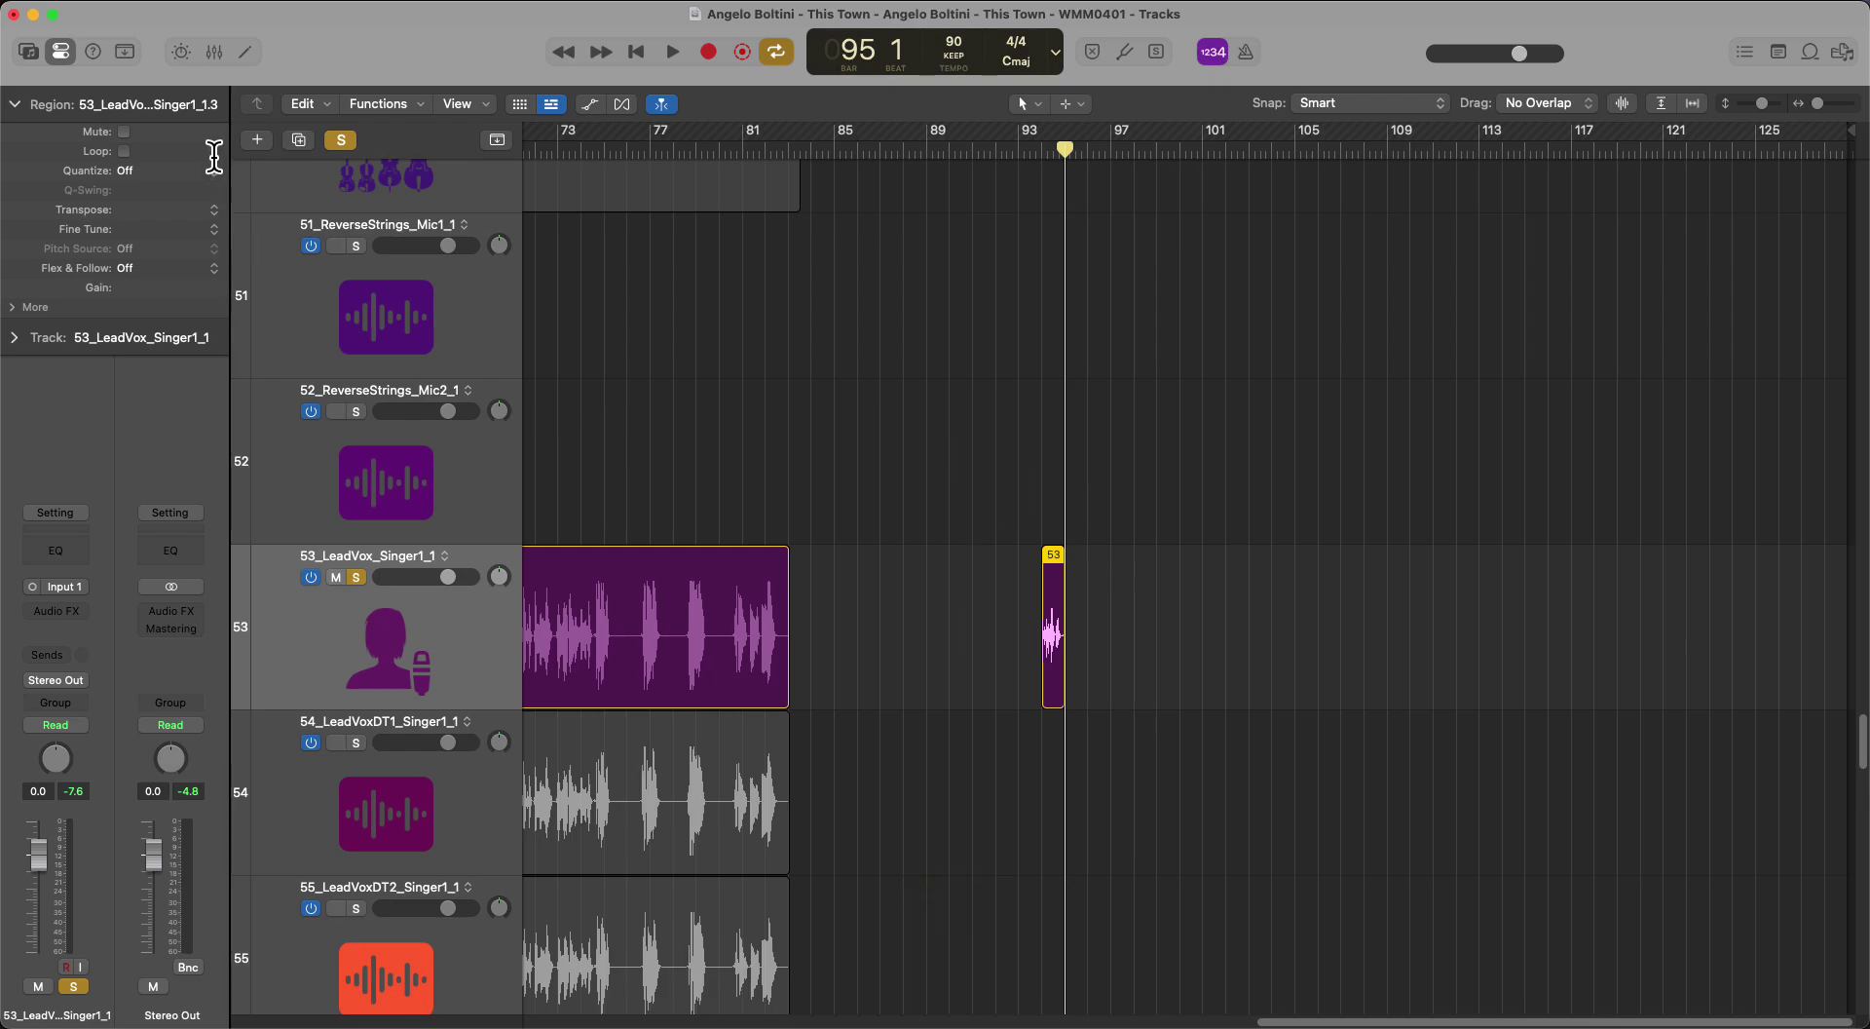
click(123, 151)
Step: Undo the looping, deletion and split at bar 95, and the copying of the lead vocal region
key(super+z)
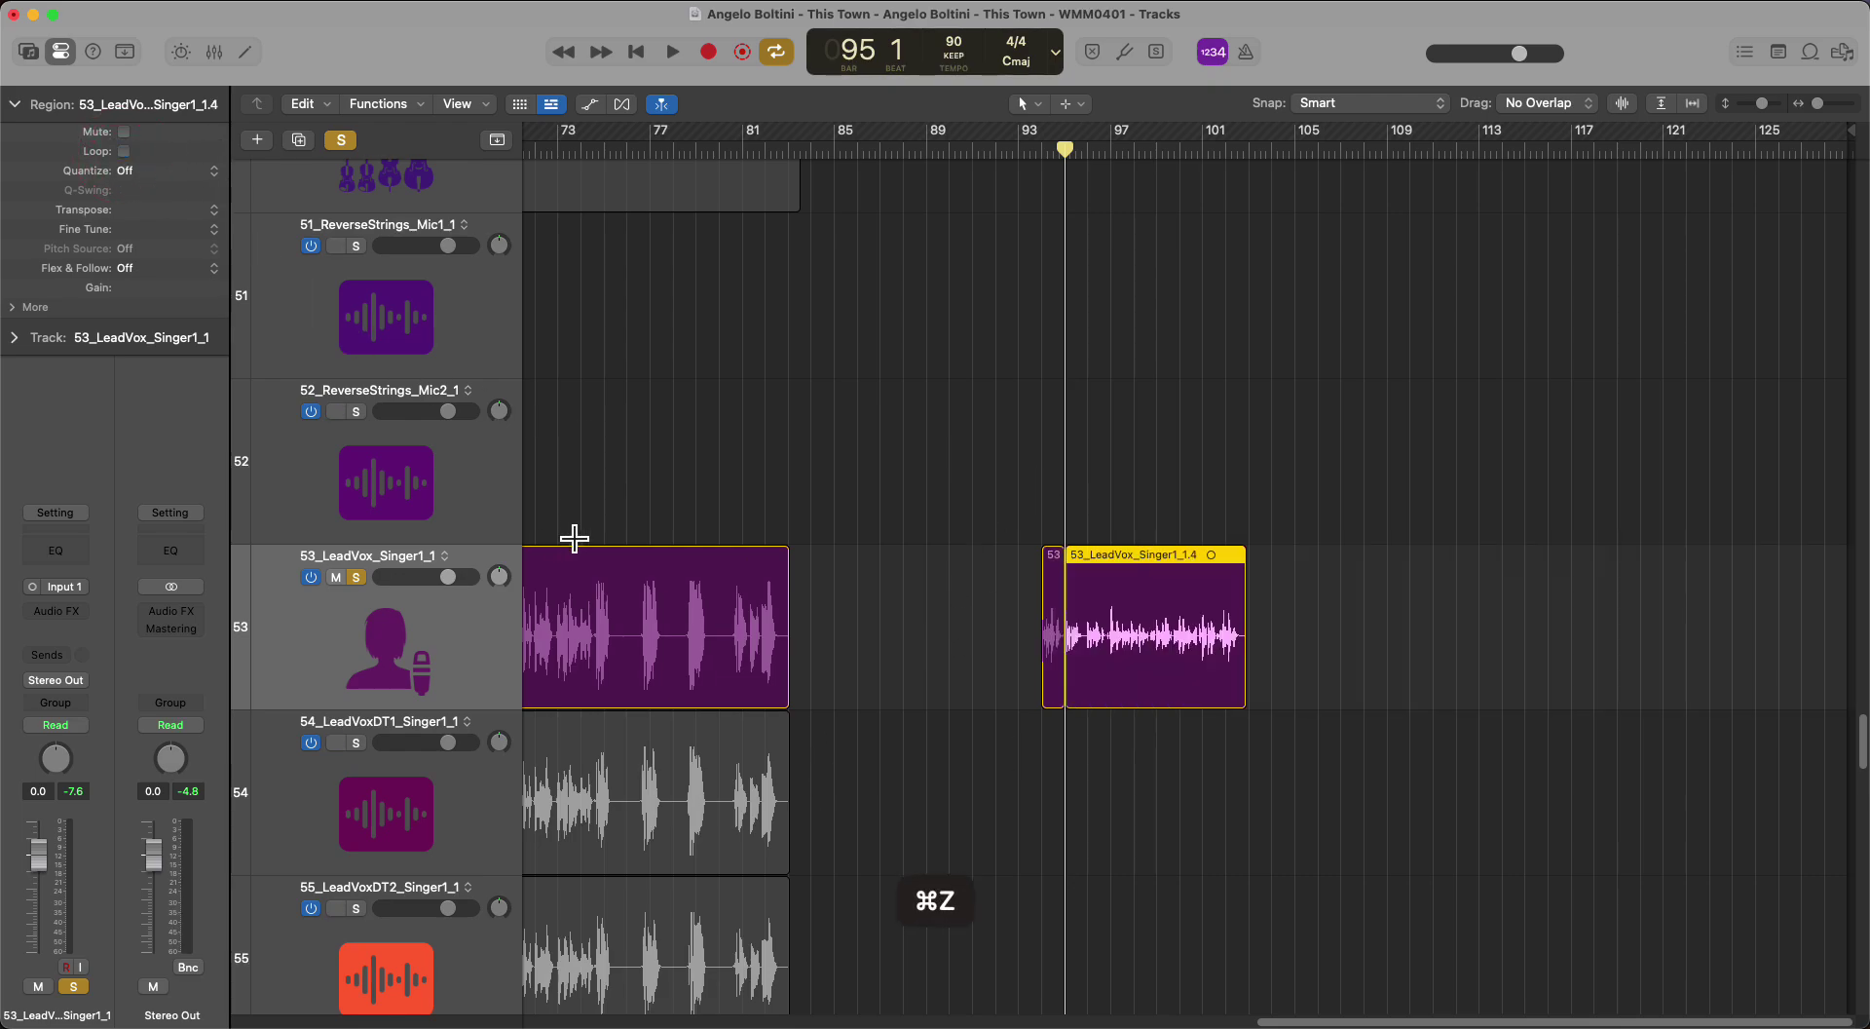
key(super+z)
key(super+z)
key(super+z)
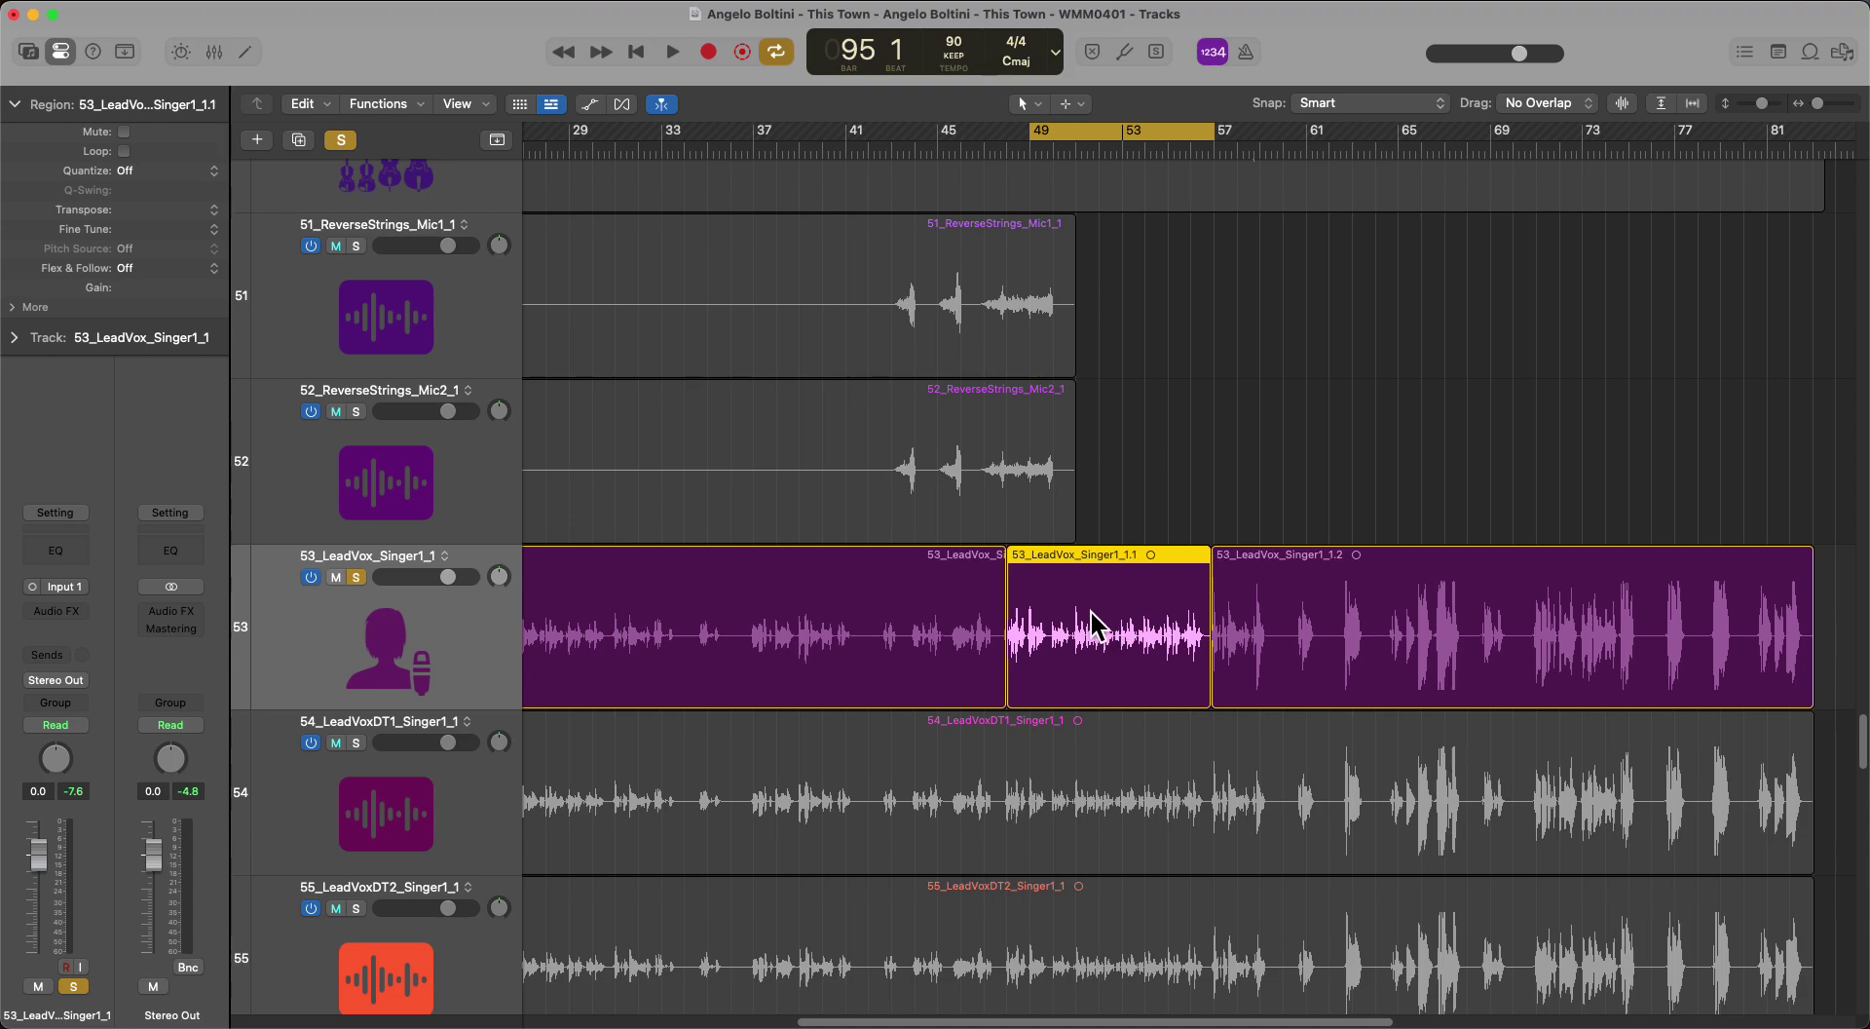
Step: Play back the cycled section of the soloed lead vocal track from bar 49 at its original pitch
key(space)
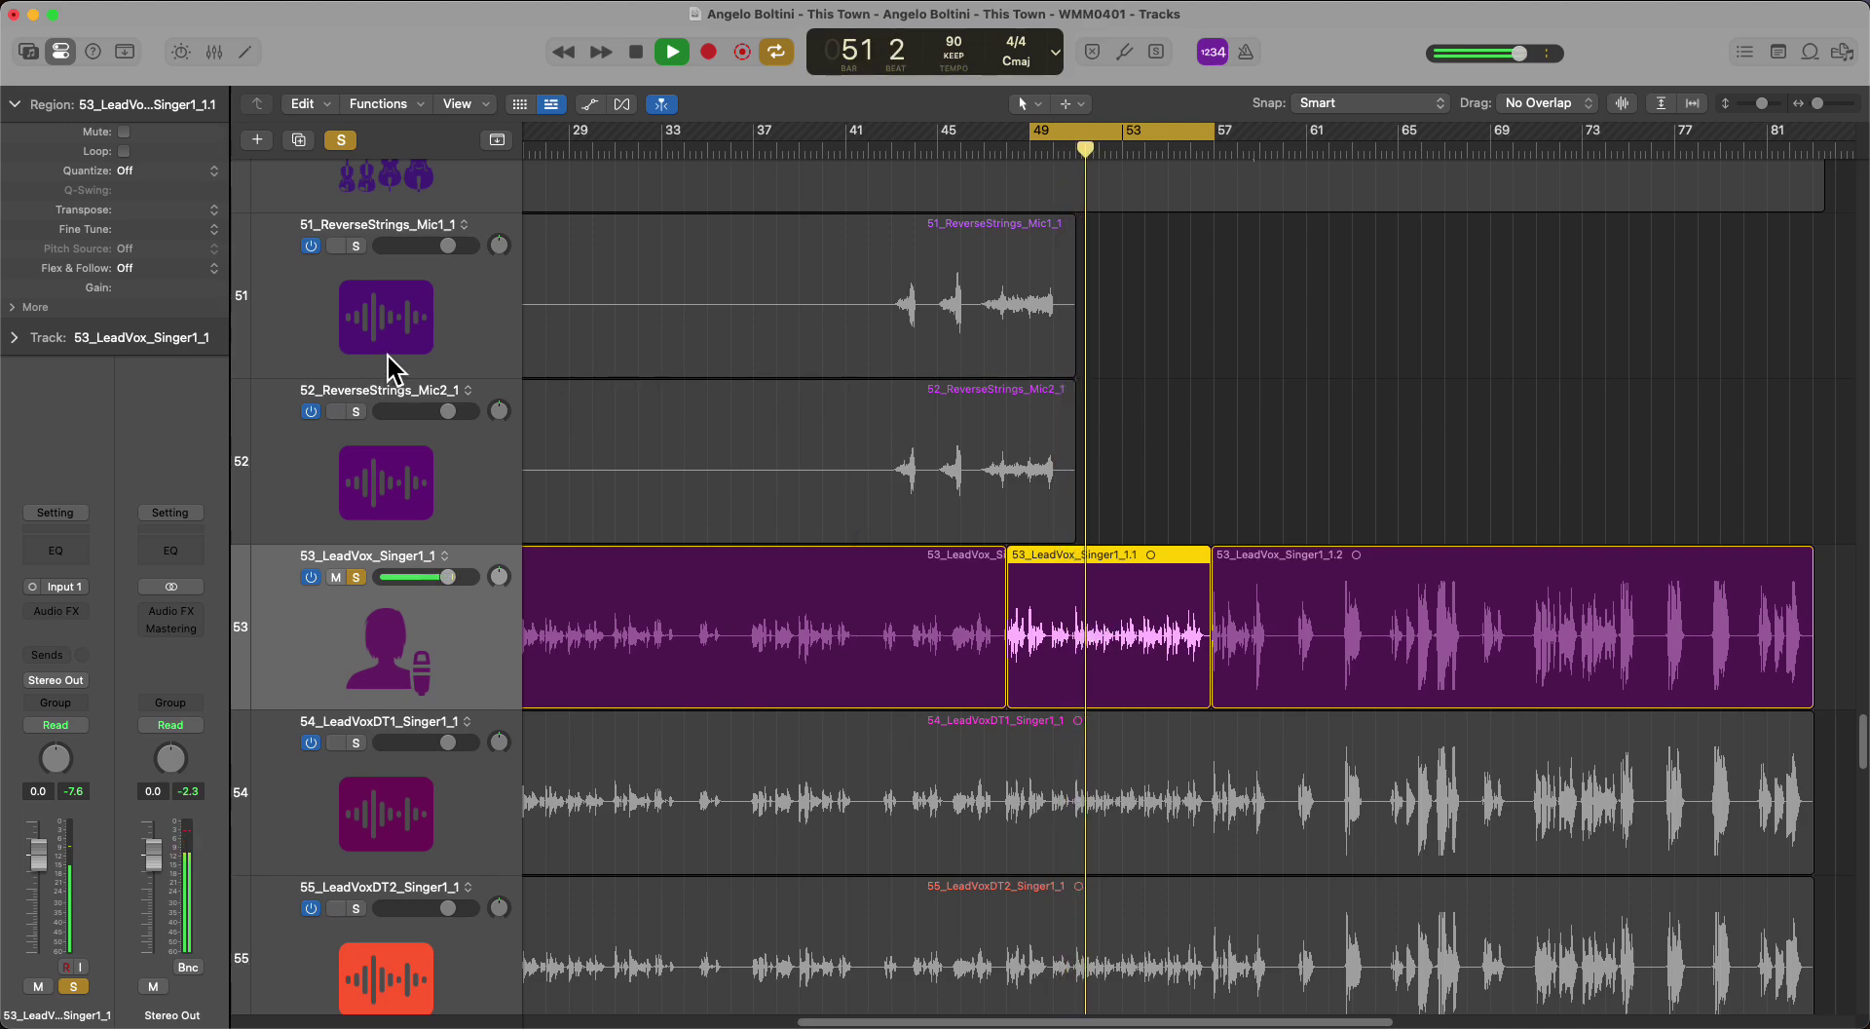
key(space)
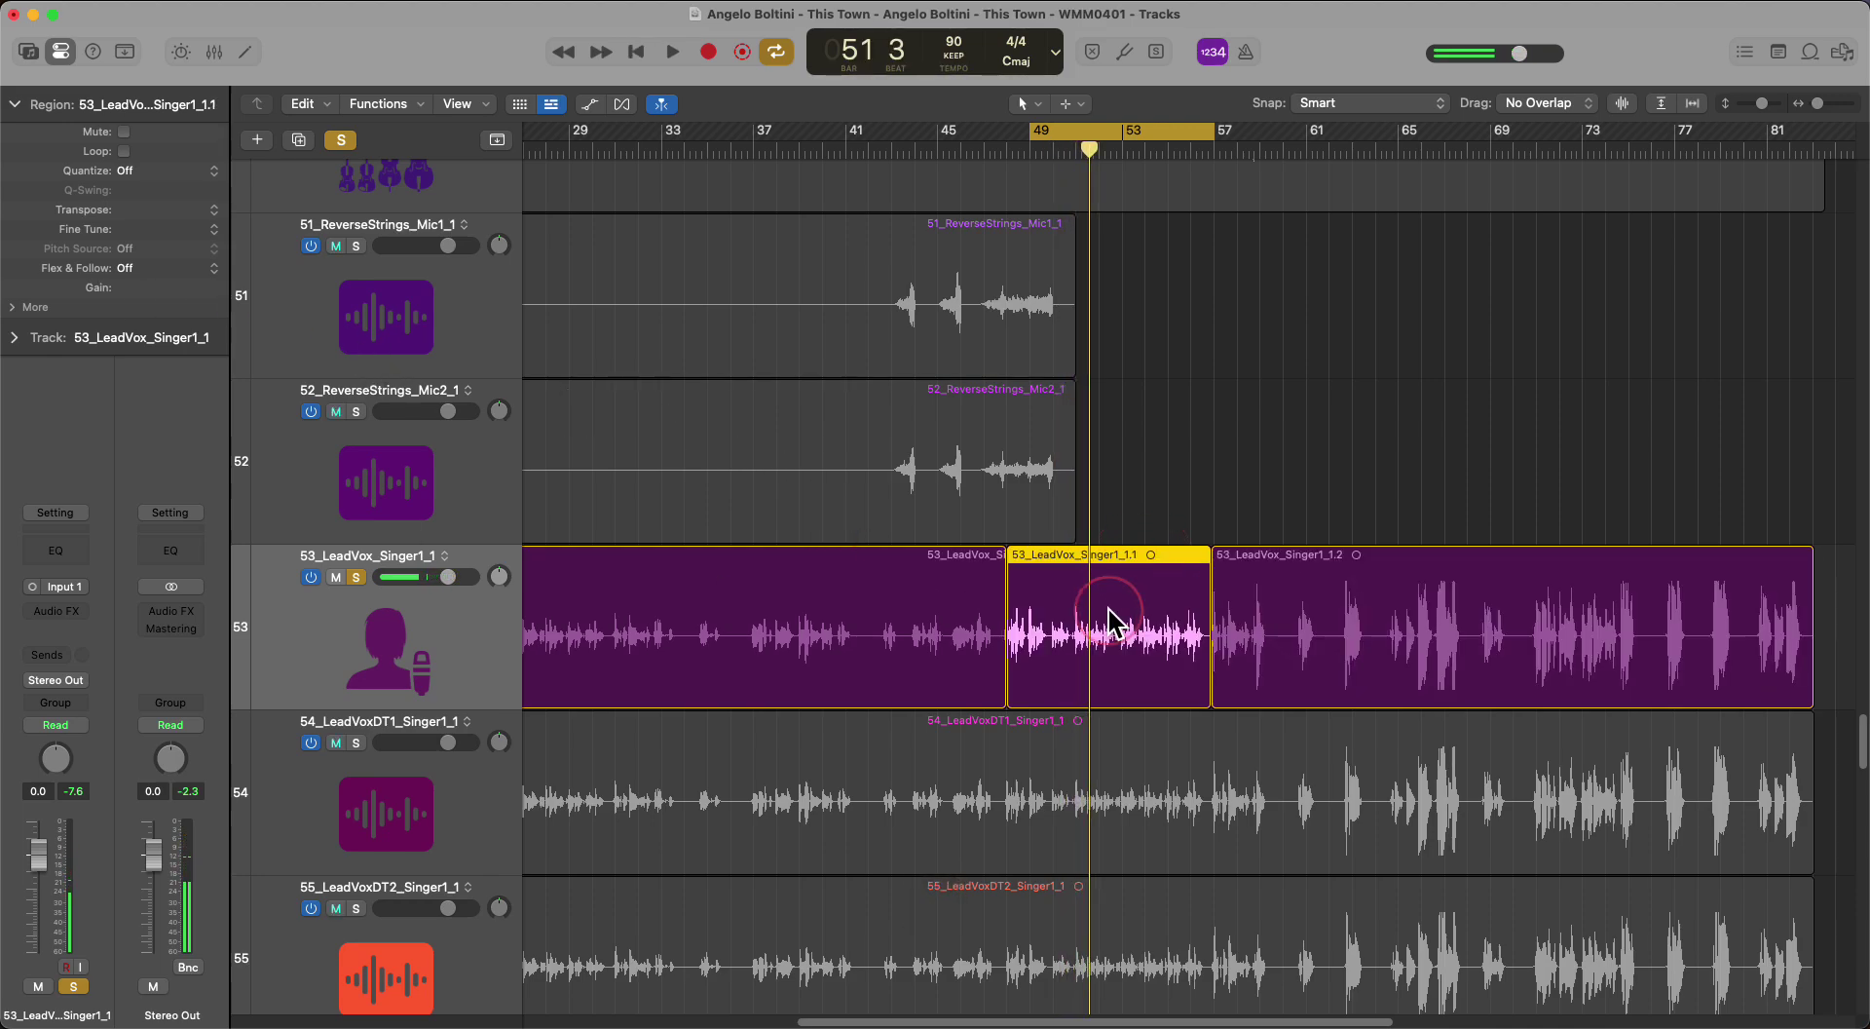
alt+click(357, 576)
alt+click(357, 576)
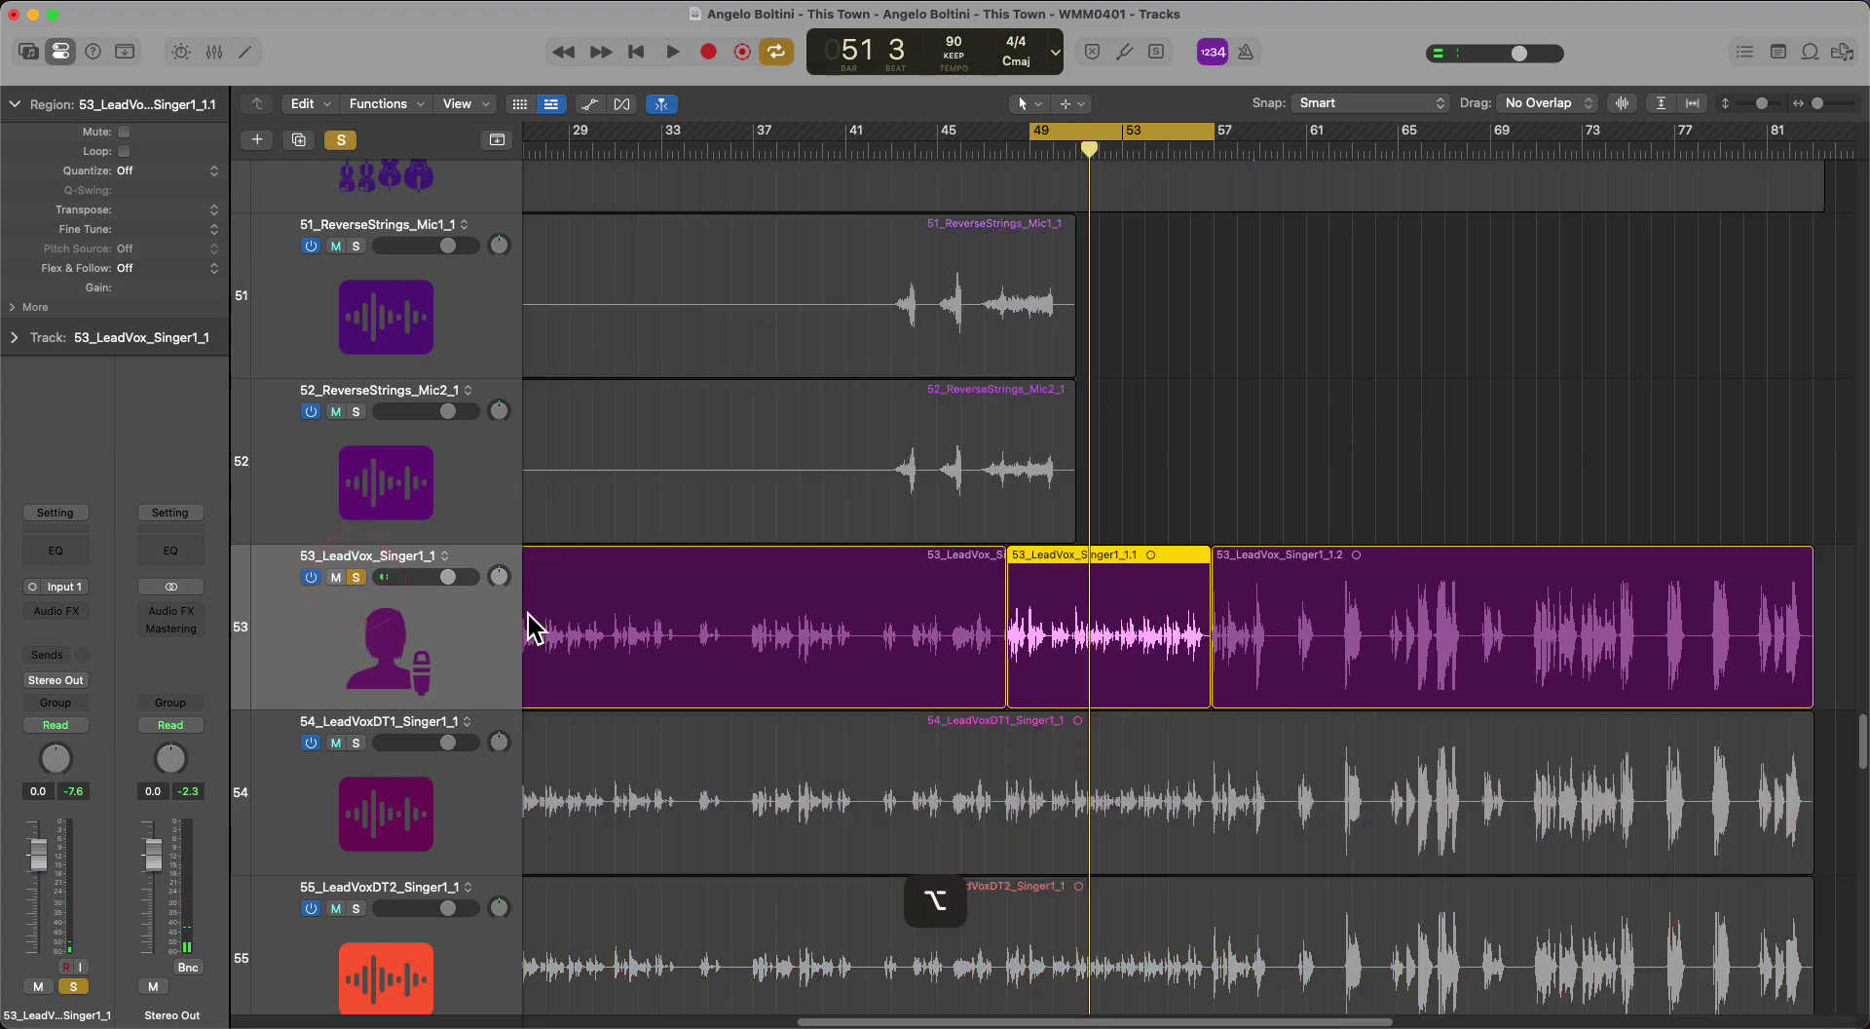
Step: Transpose the middle lead vocal region by -12 and play it back
click(213, 210)
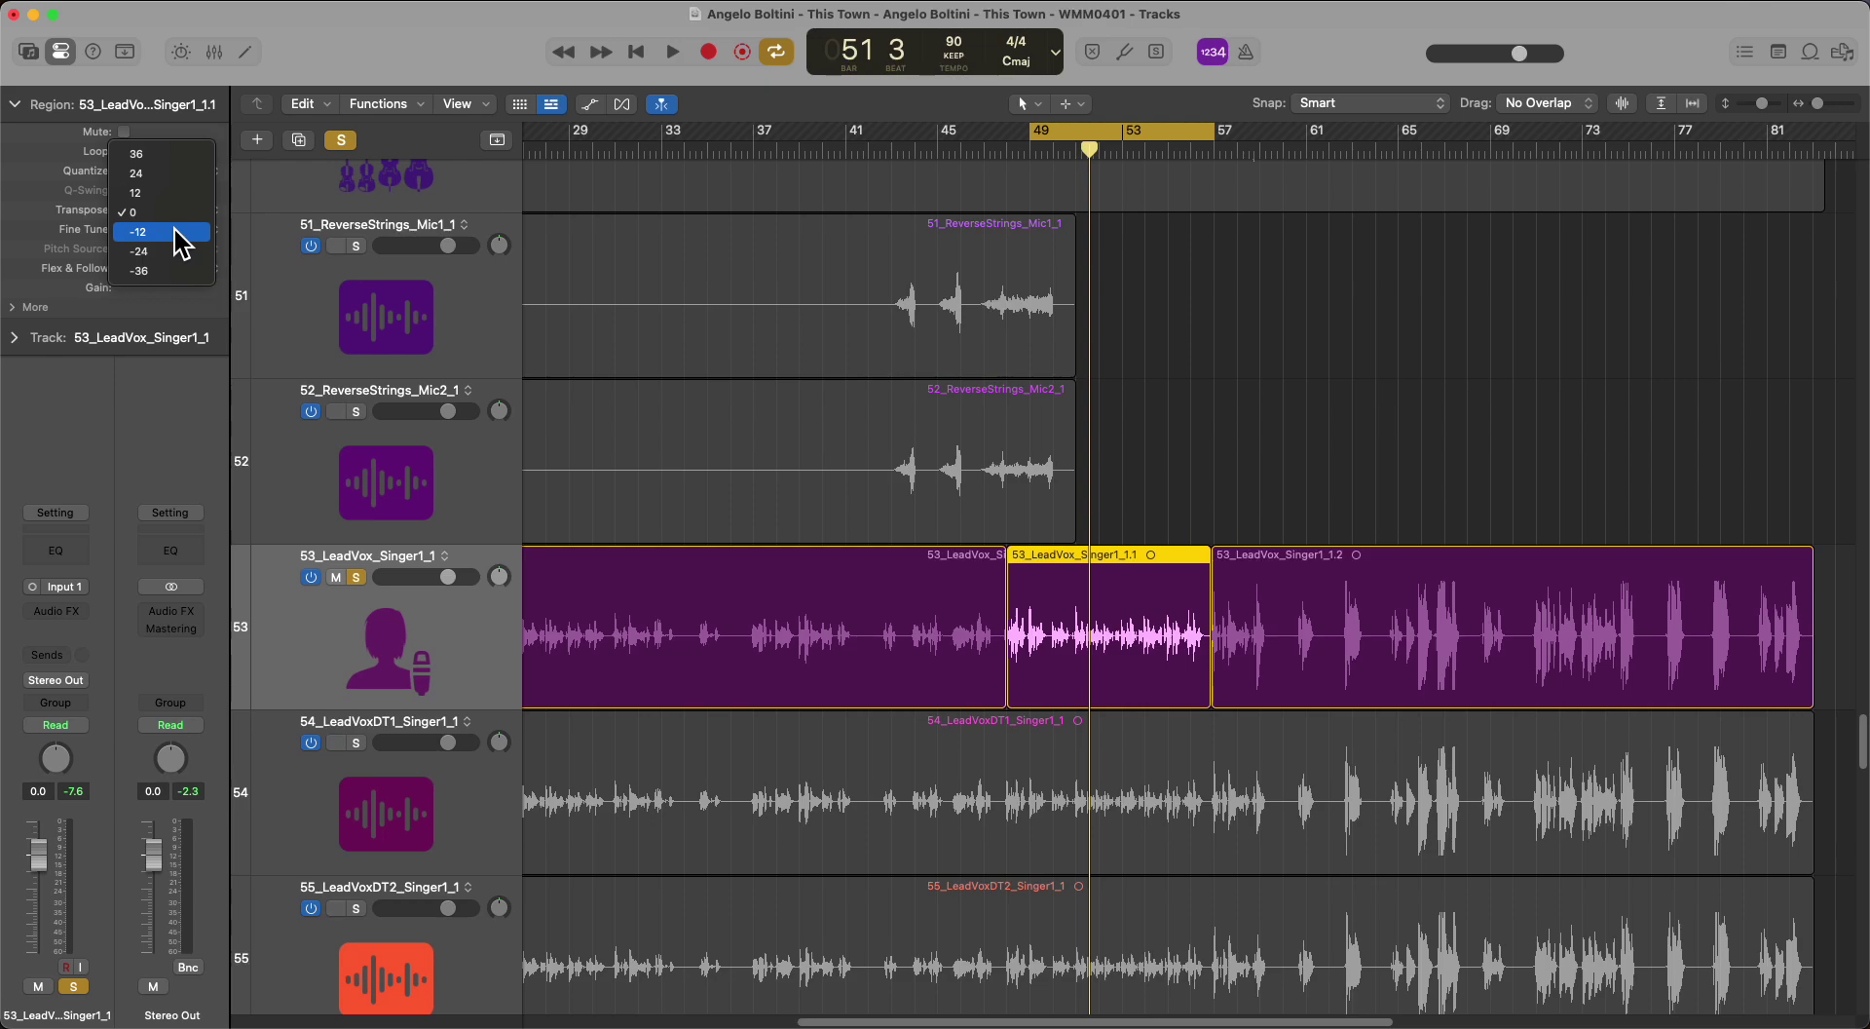
click(152, 233)
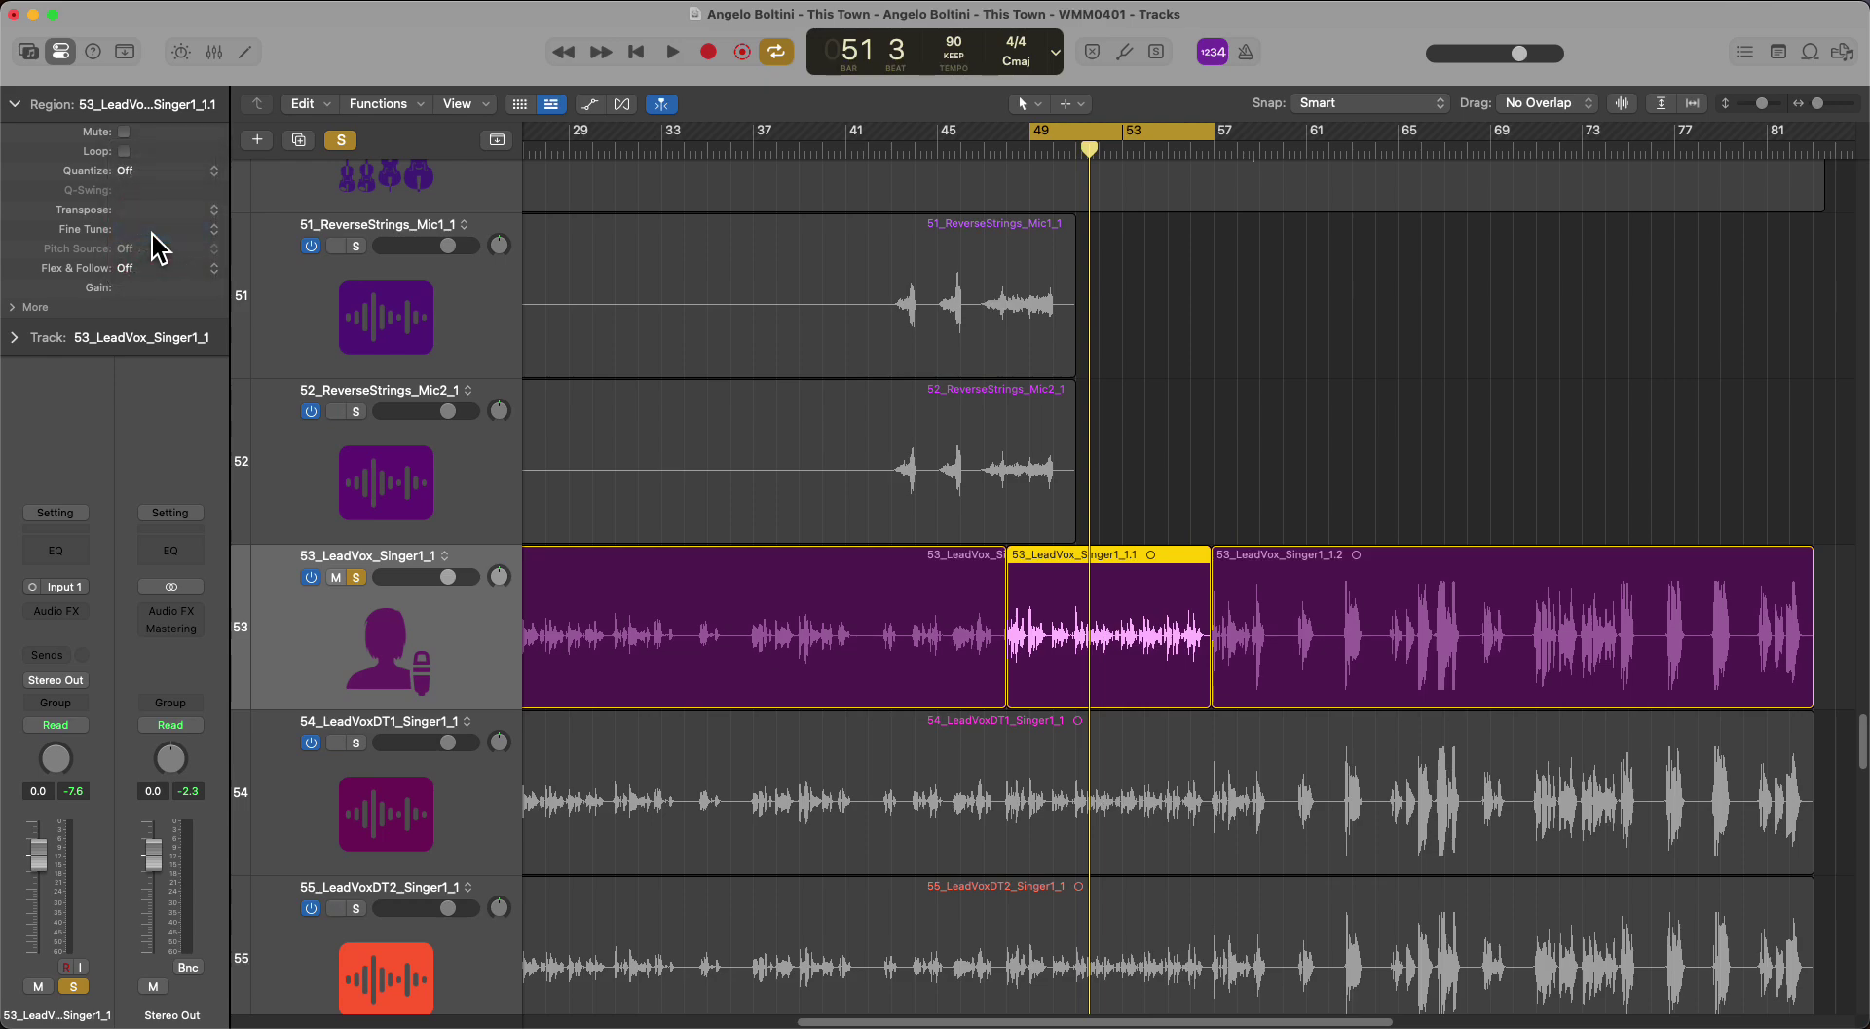
key(space)
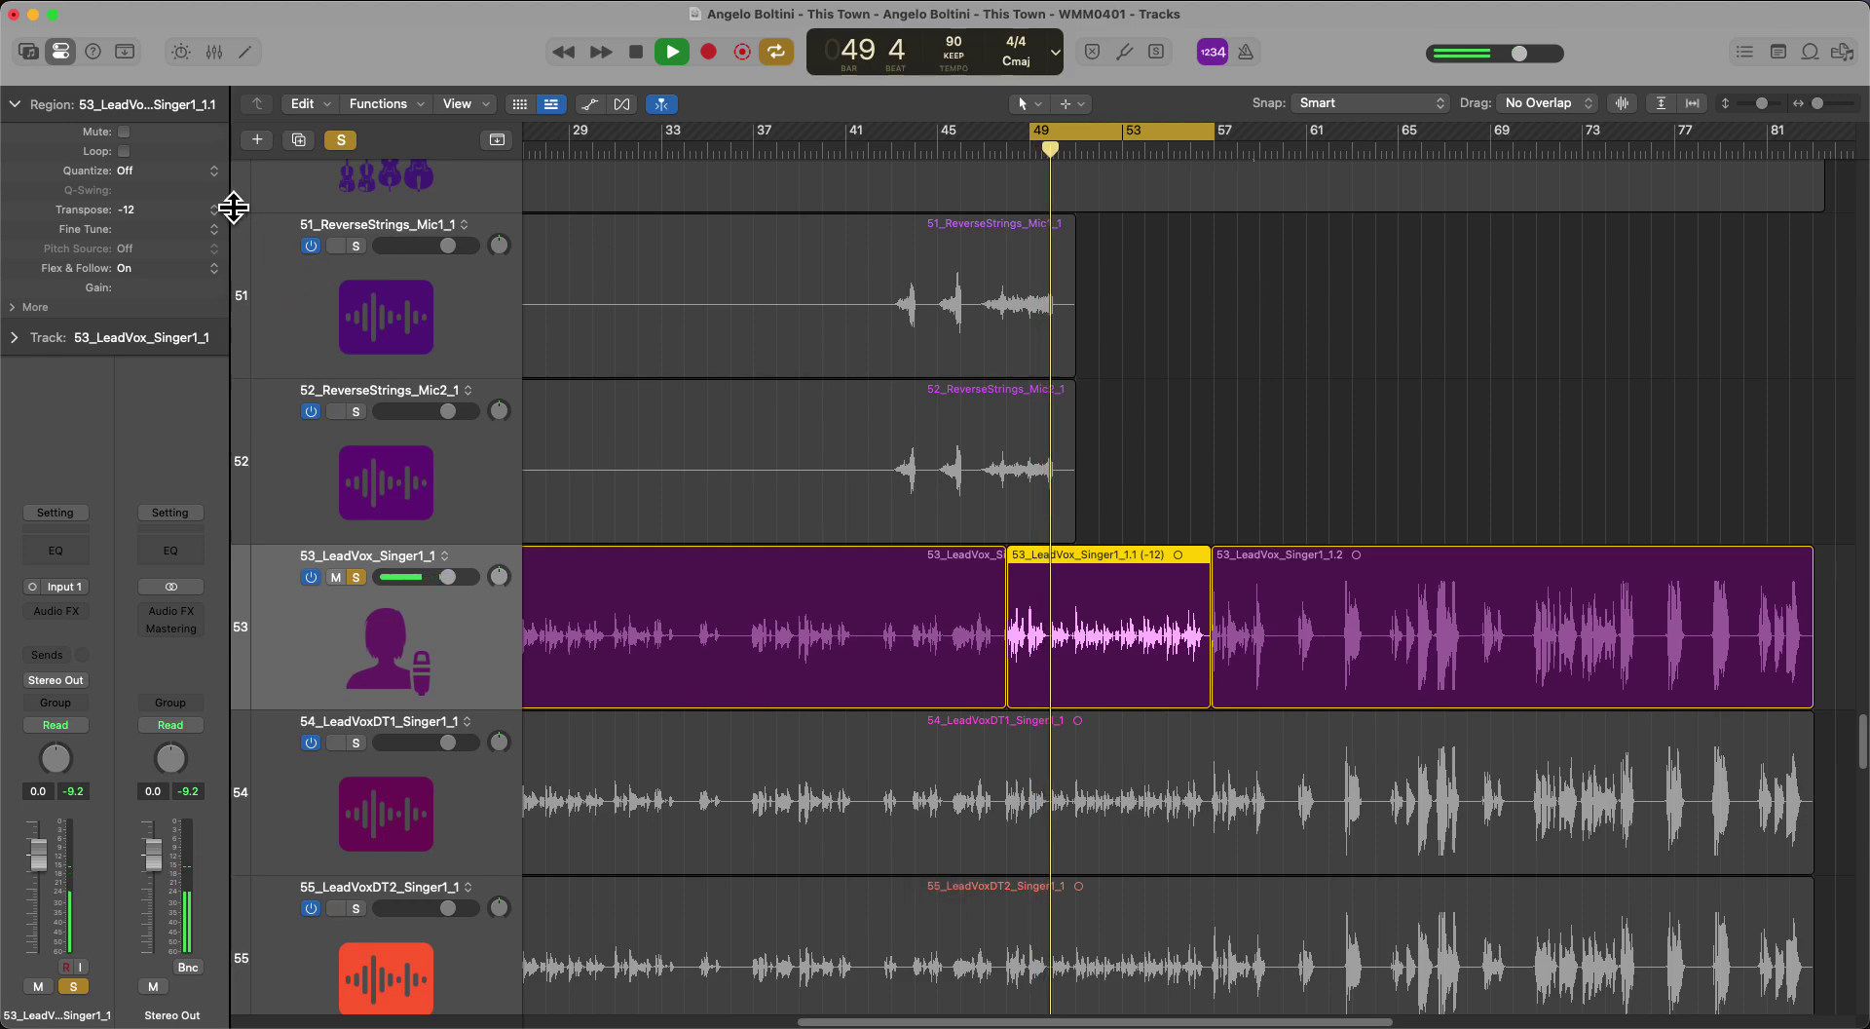
key(space)
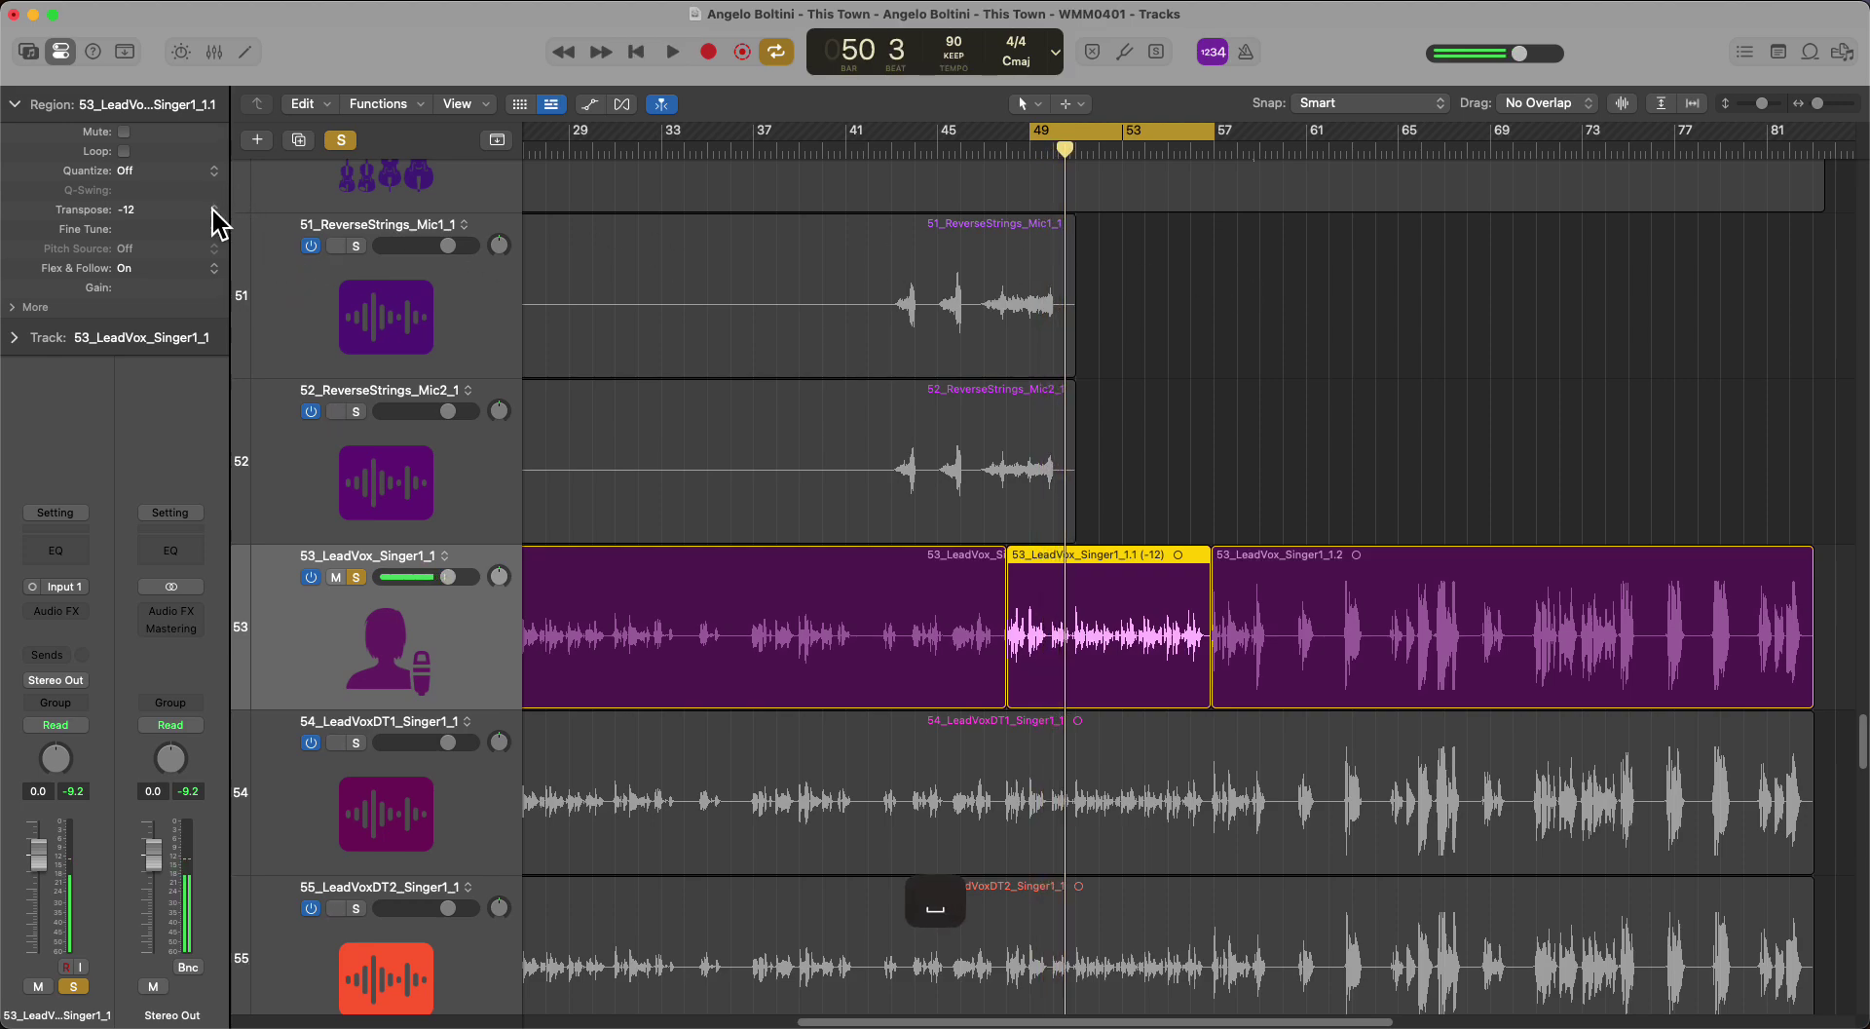
Step: Transpose the middle lead vocal region by 12 and play it back
click(213, 210)
click(150, 175)
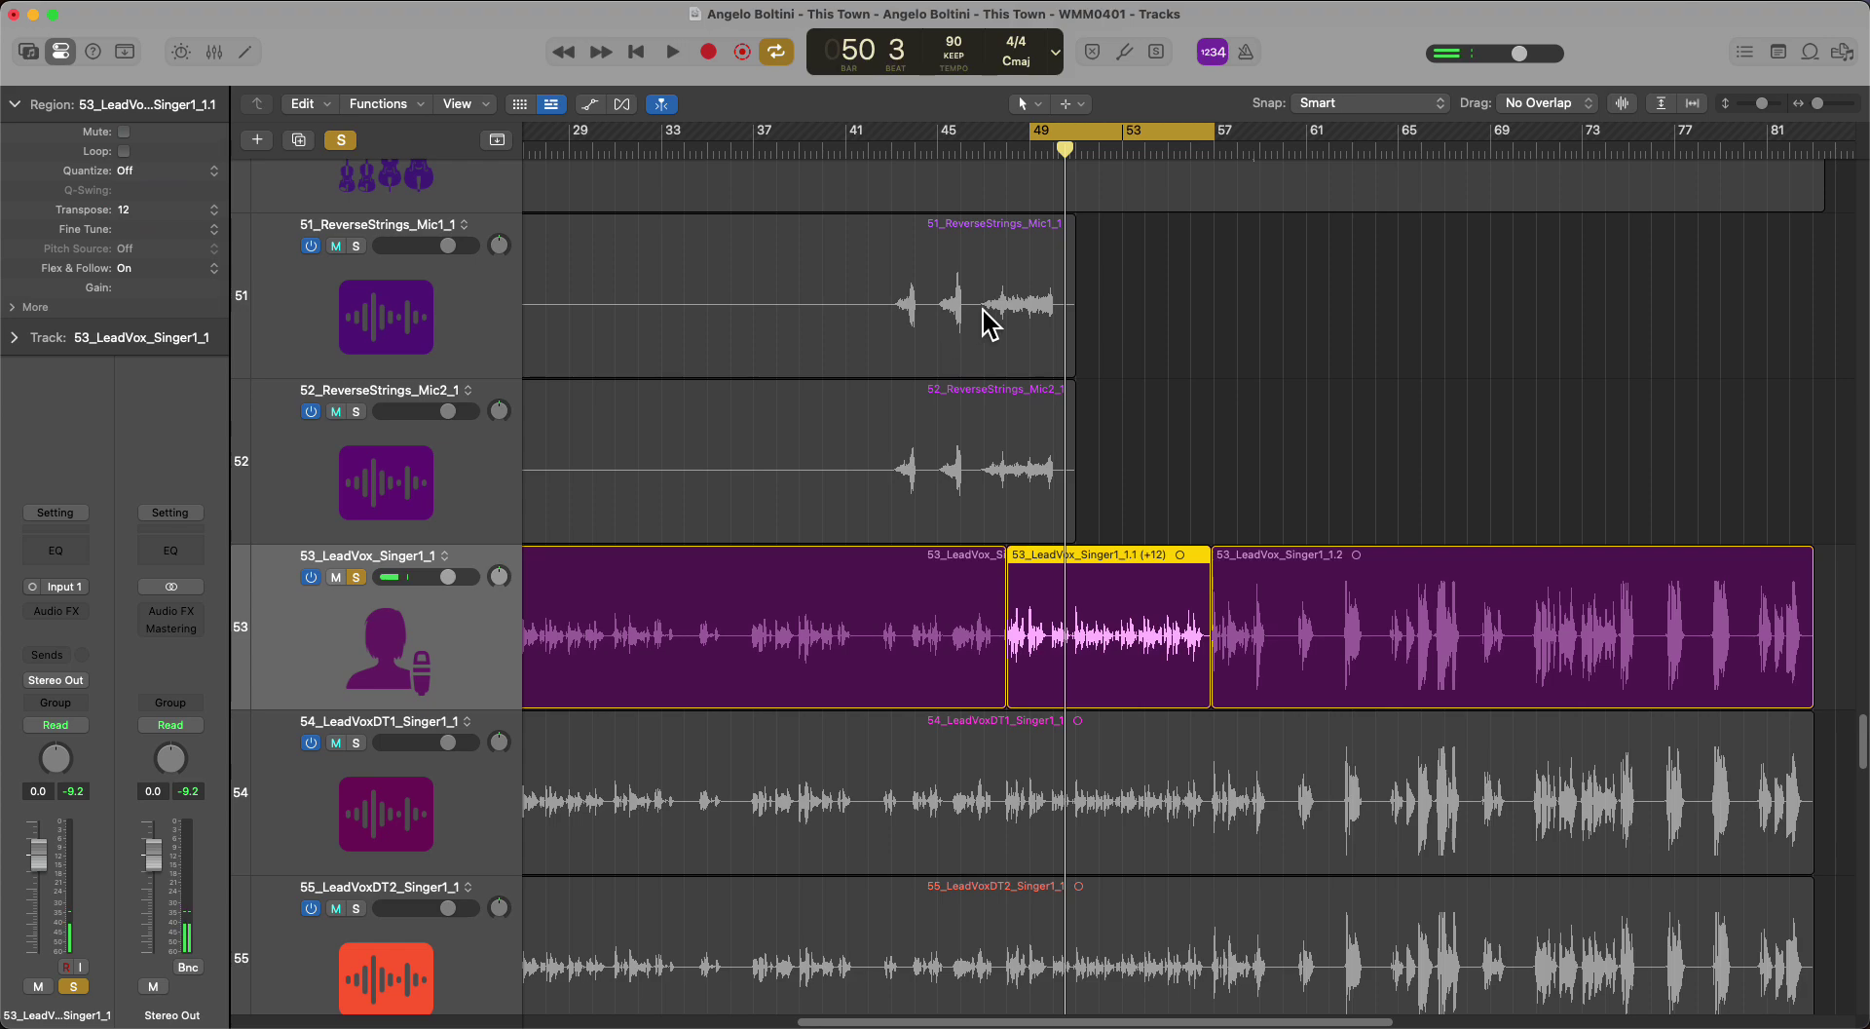
key(space)
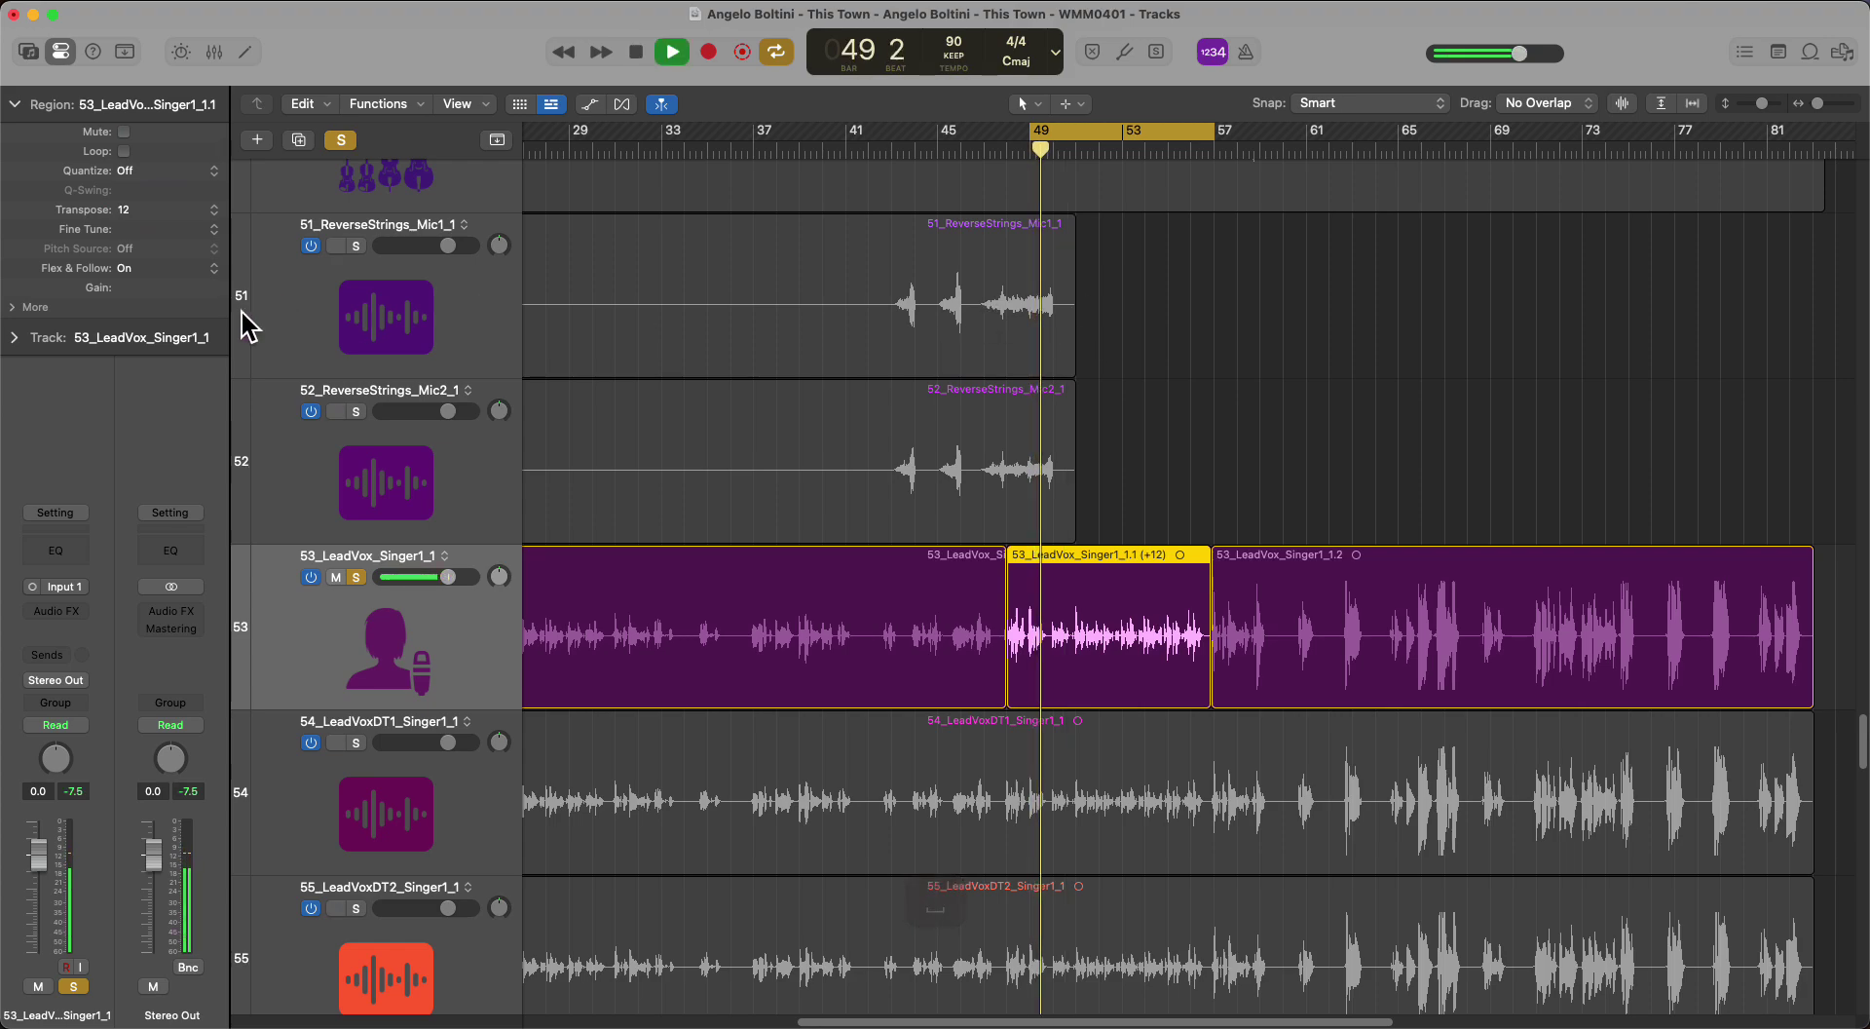
key(space)
Step: Reset the transposition of the middle lead vocal region to 0
click(214, 210)
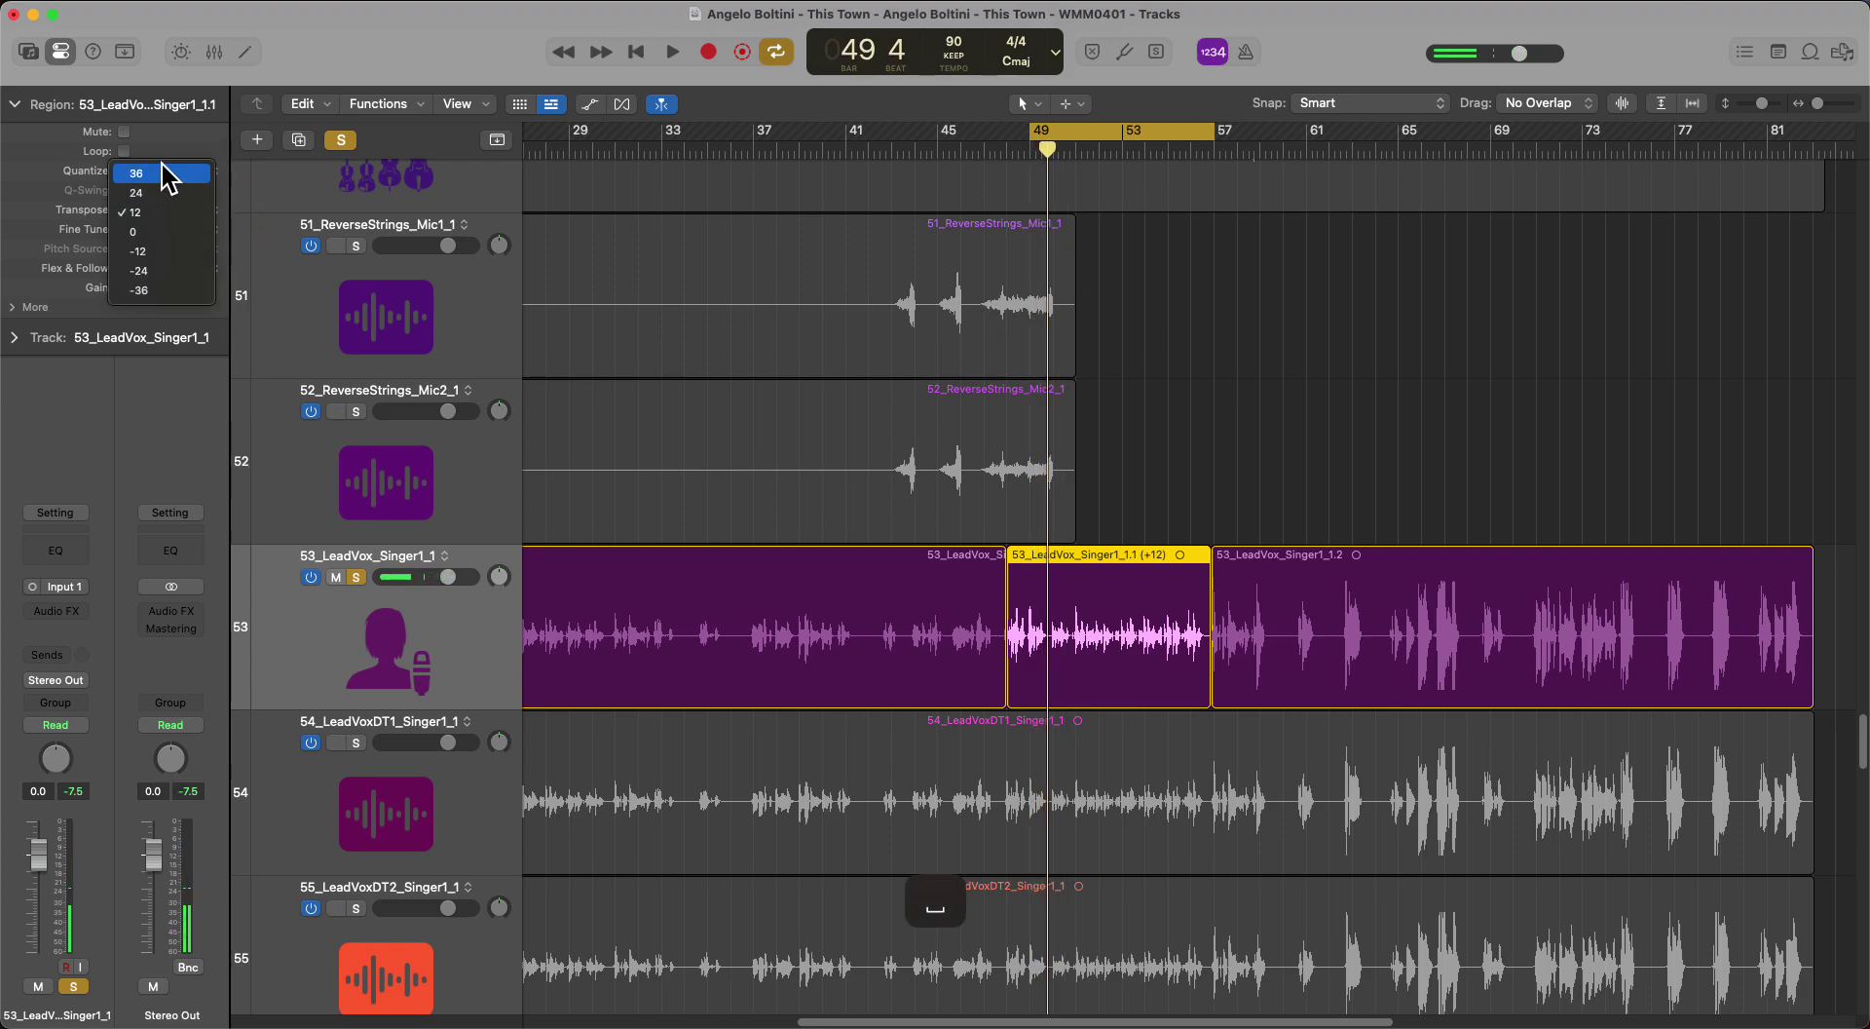
click(120, 232)
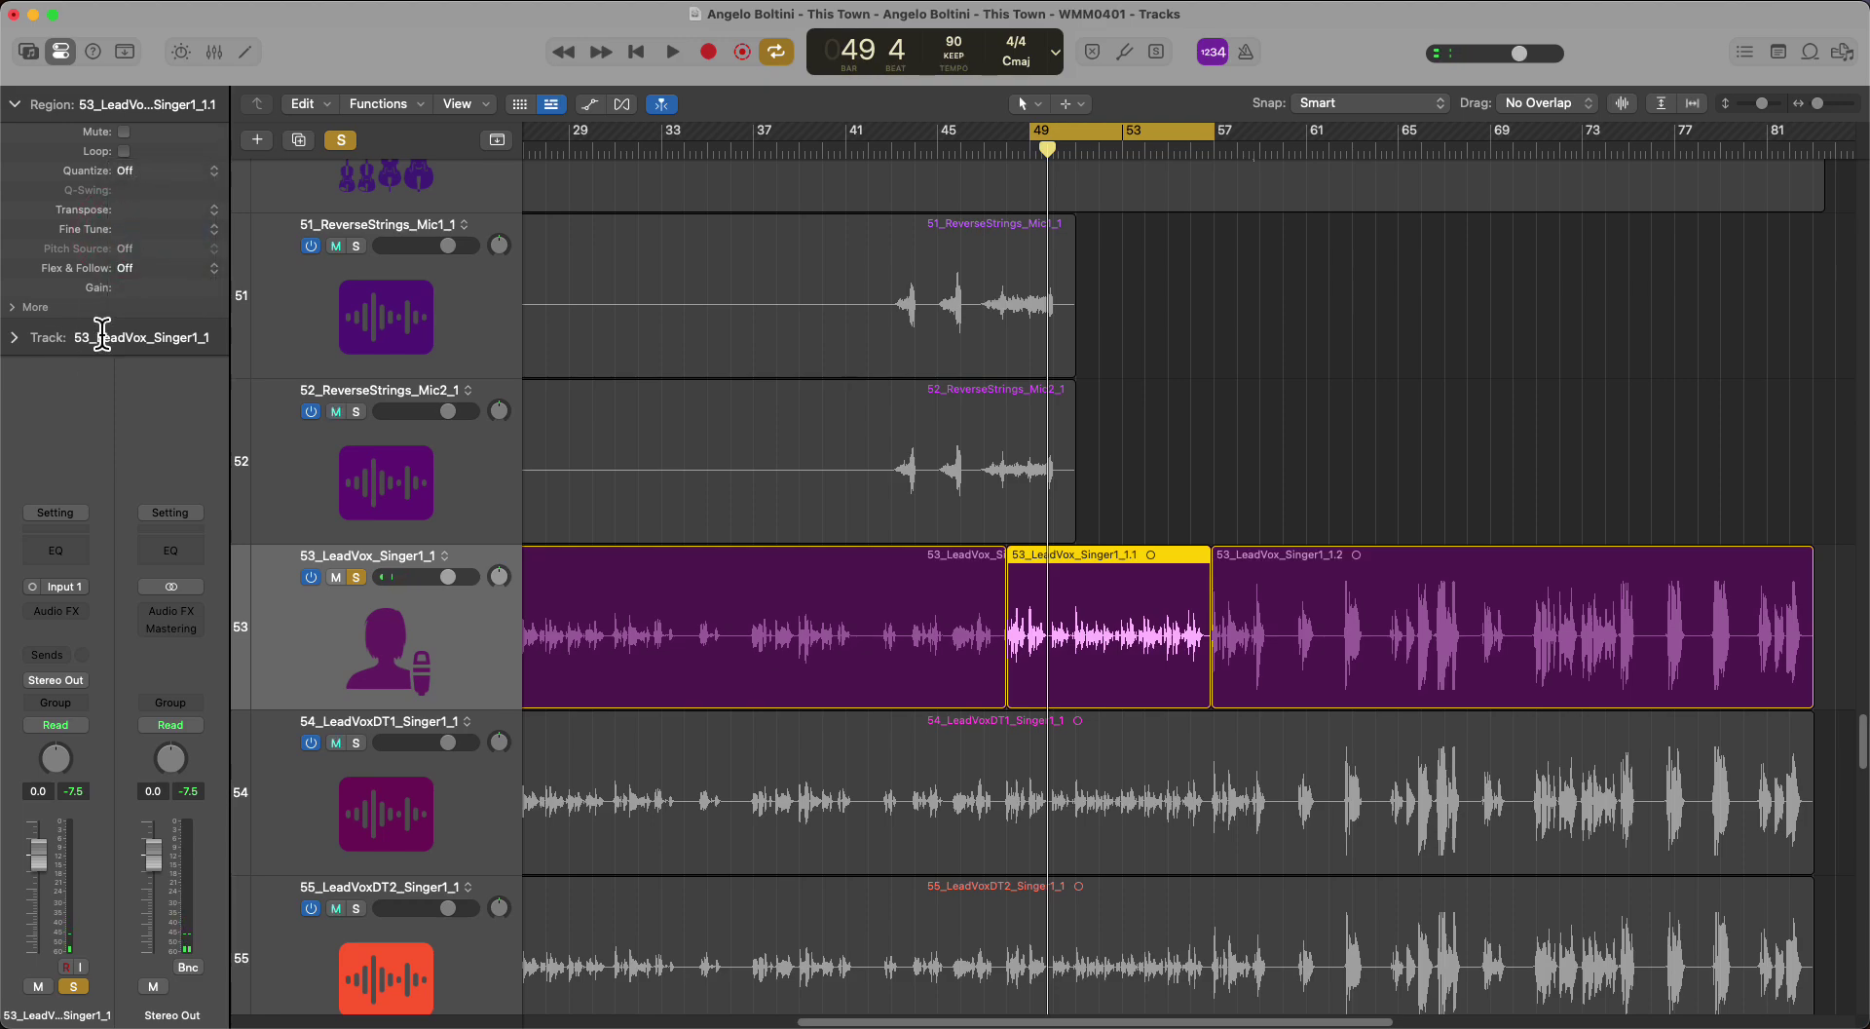
click(212, 215)
click(68, 199)
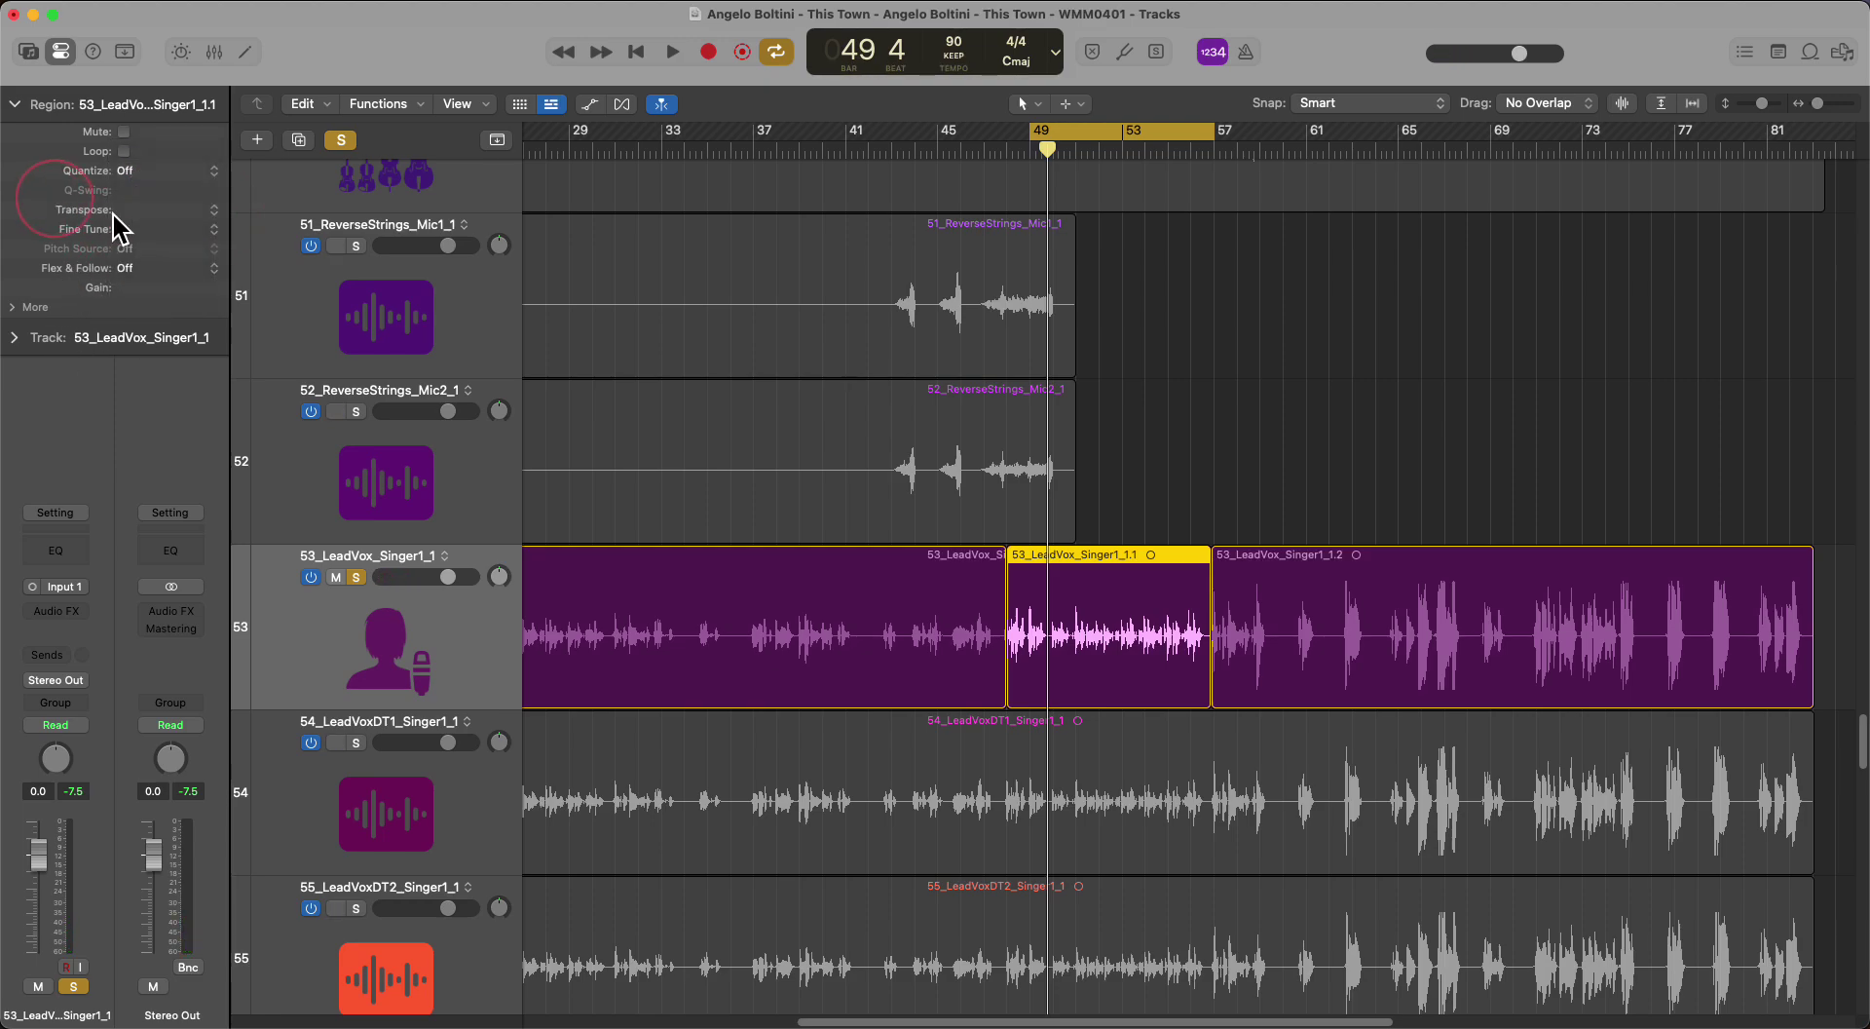
Step: Set the fine tuning of the middle lead vocal region to -10 and on to -20 while playing it back
click(214, 230)
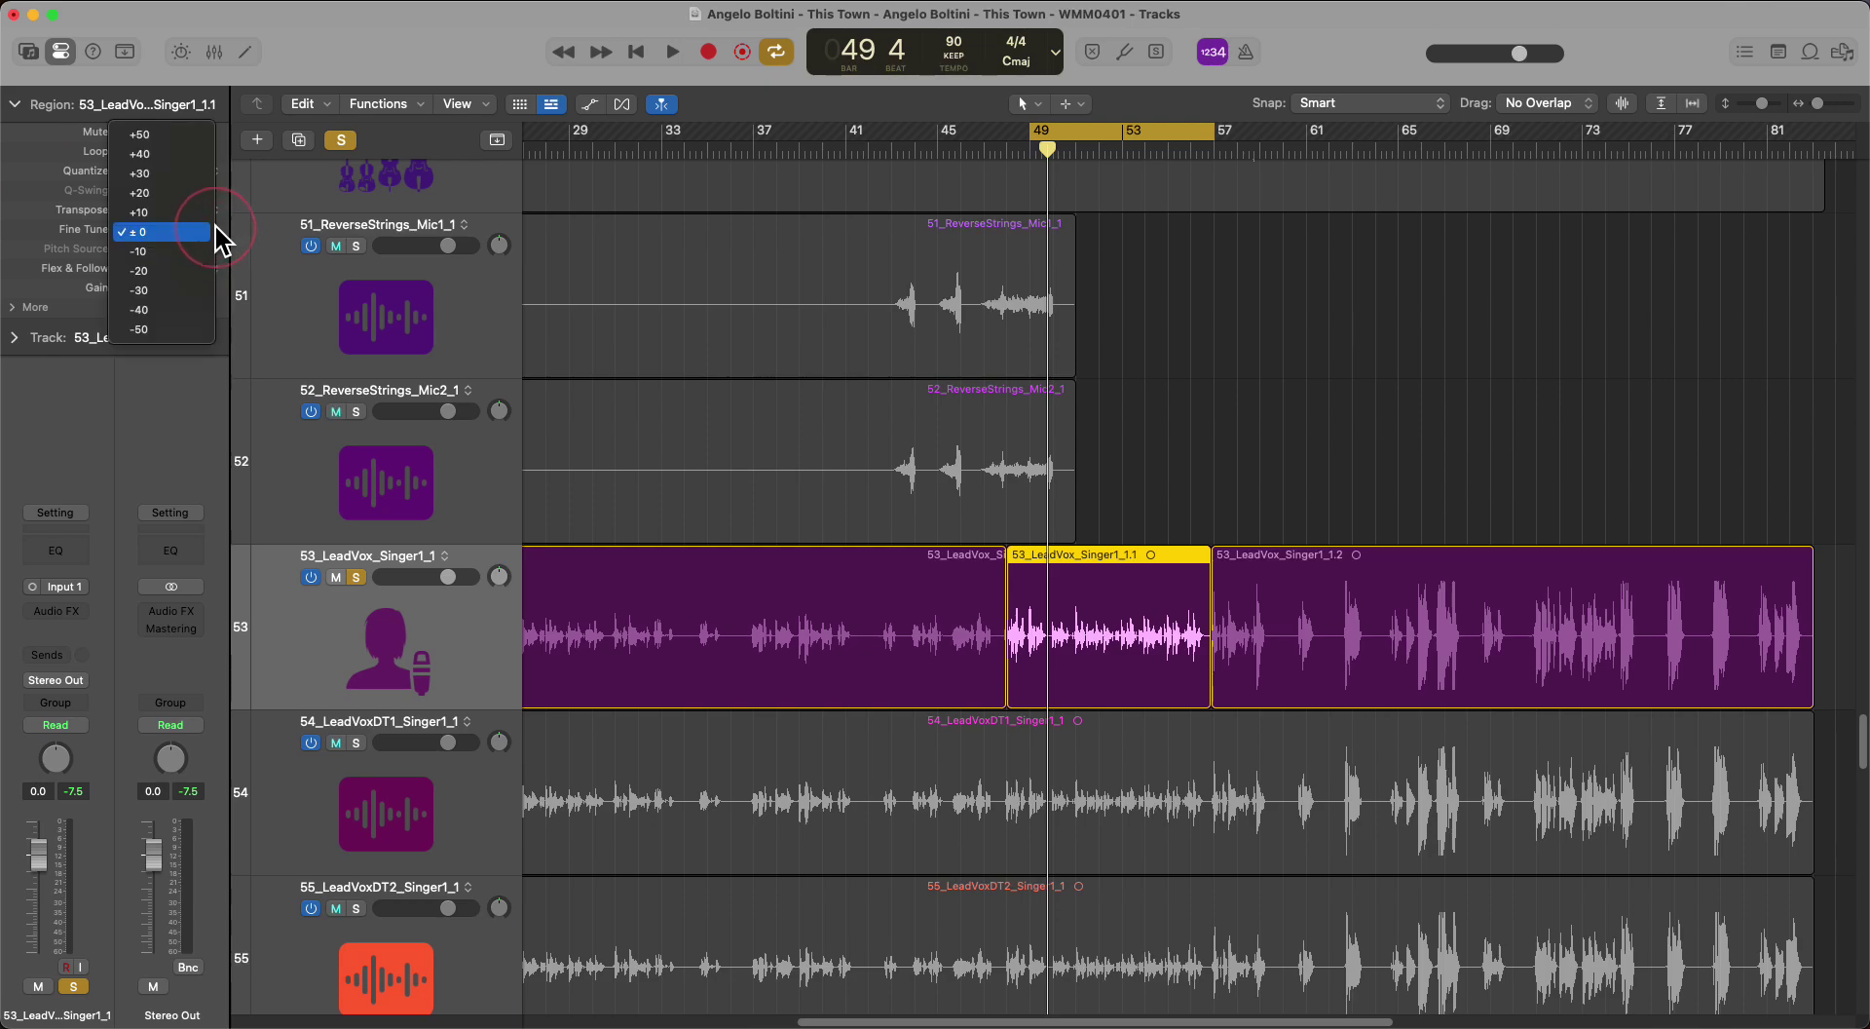
click(156, 255)
key(space)
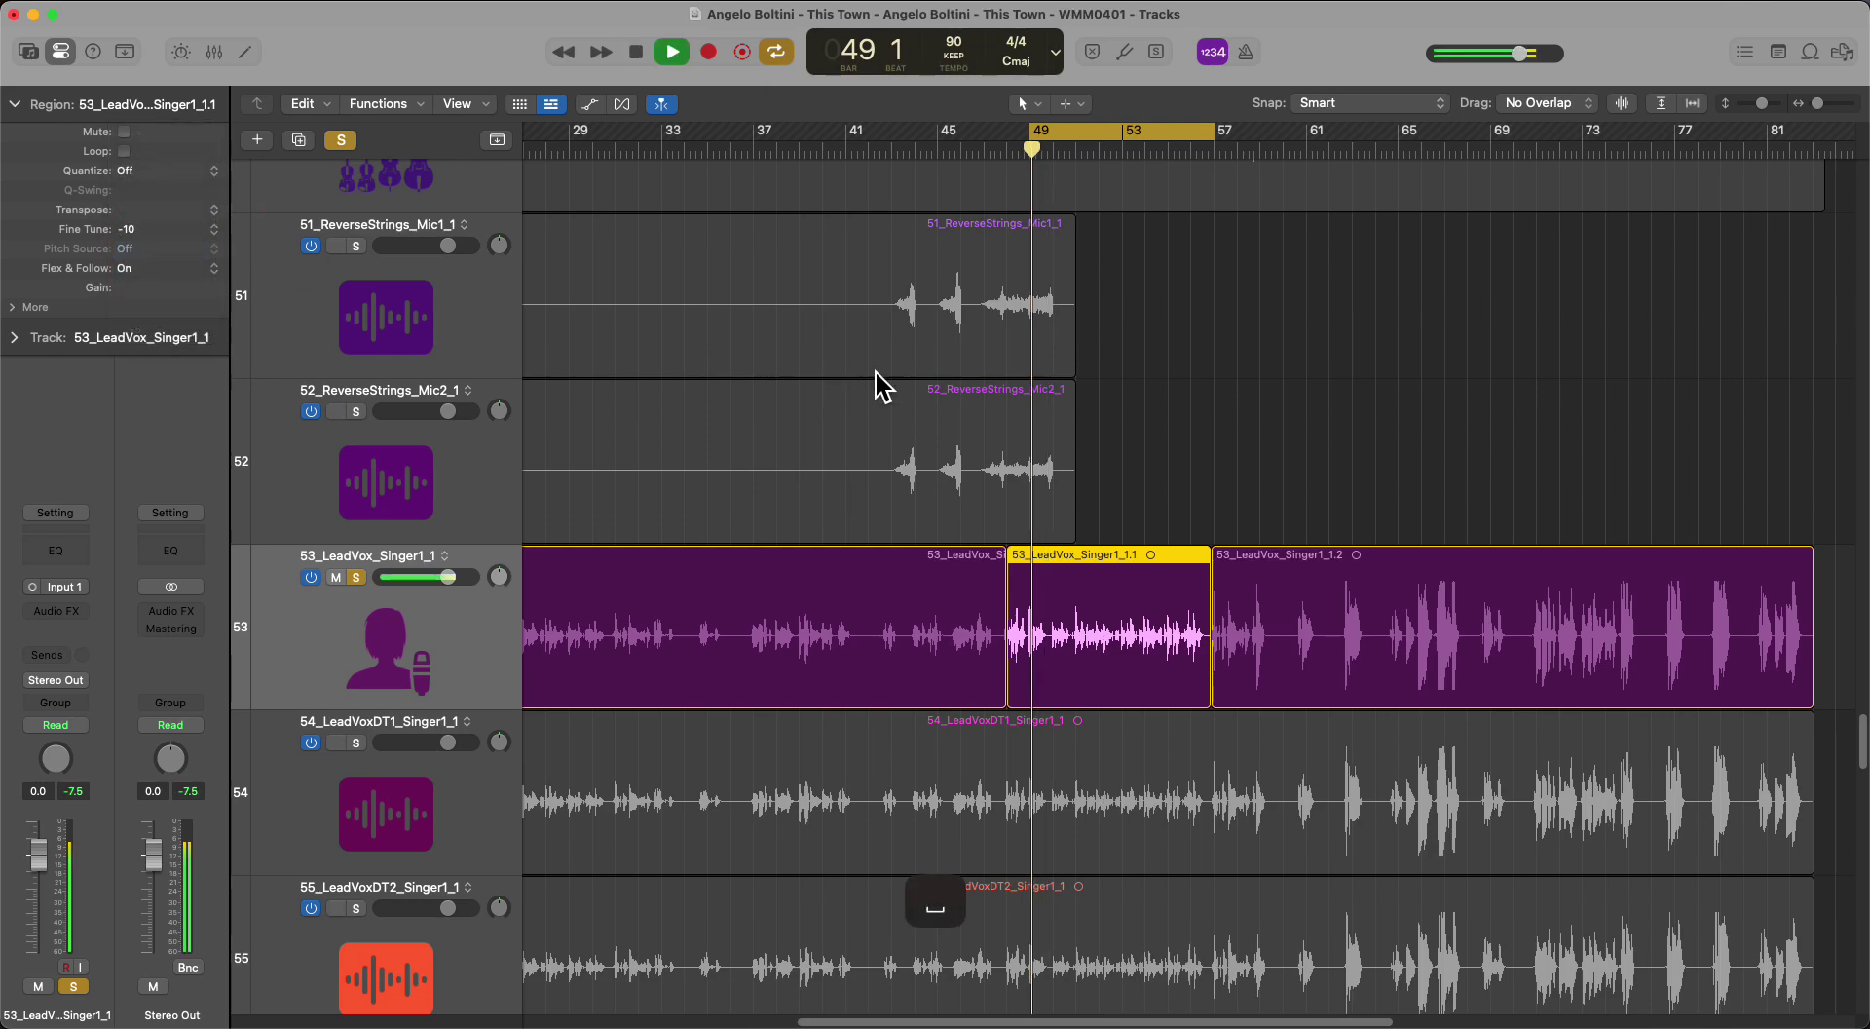
click(214, 230)
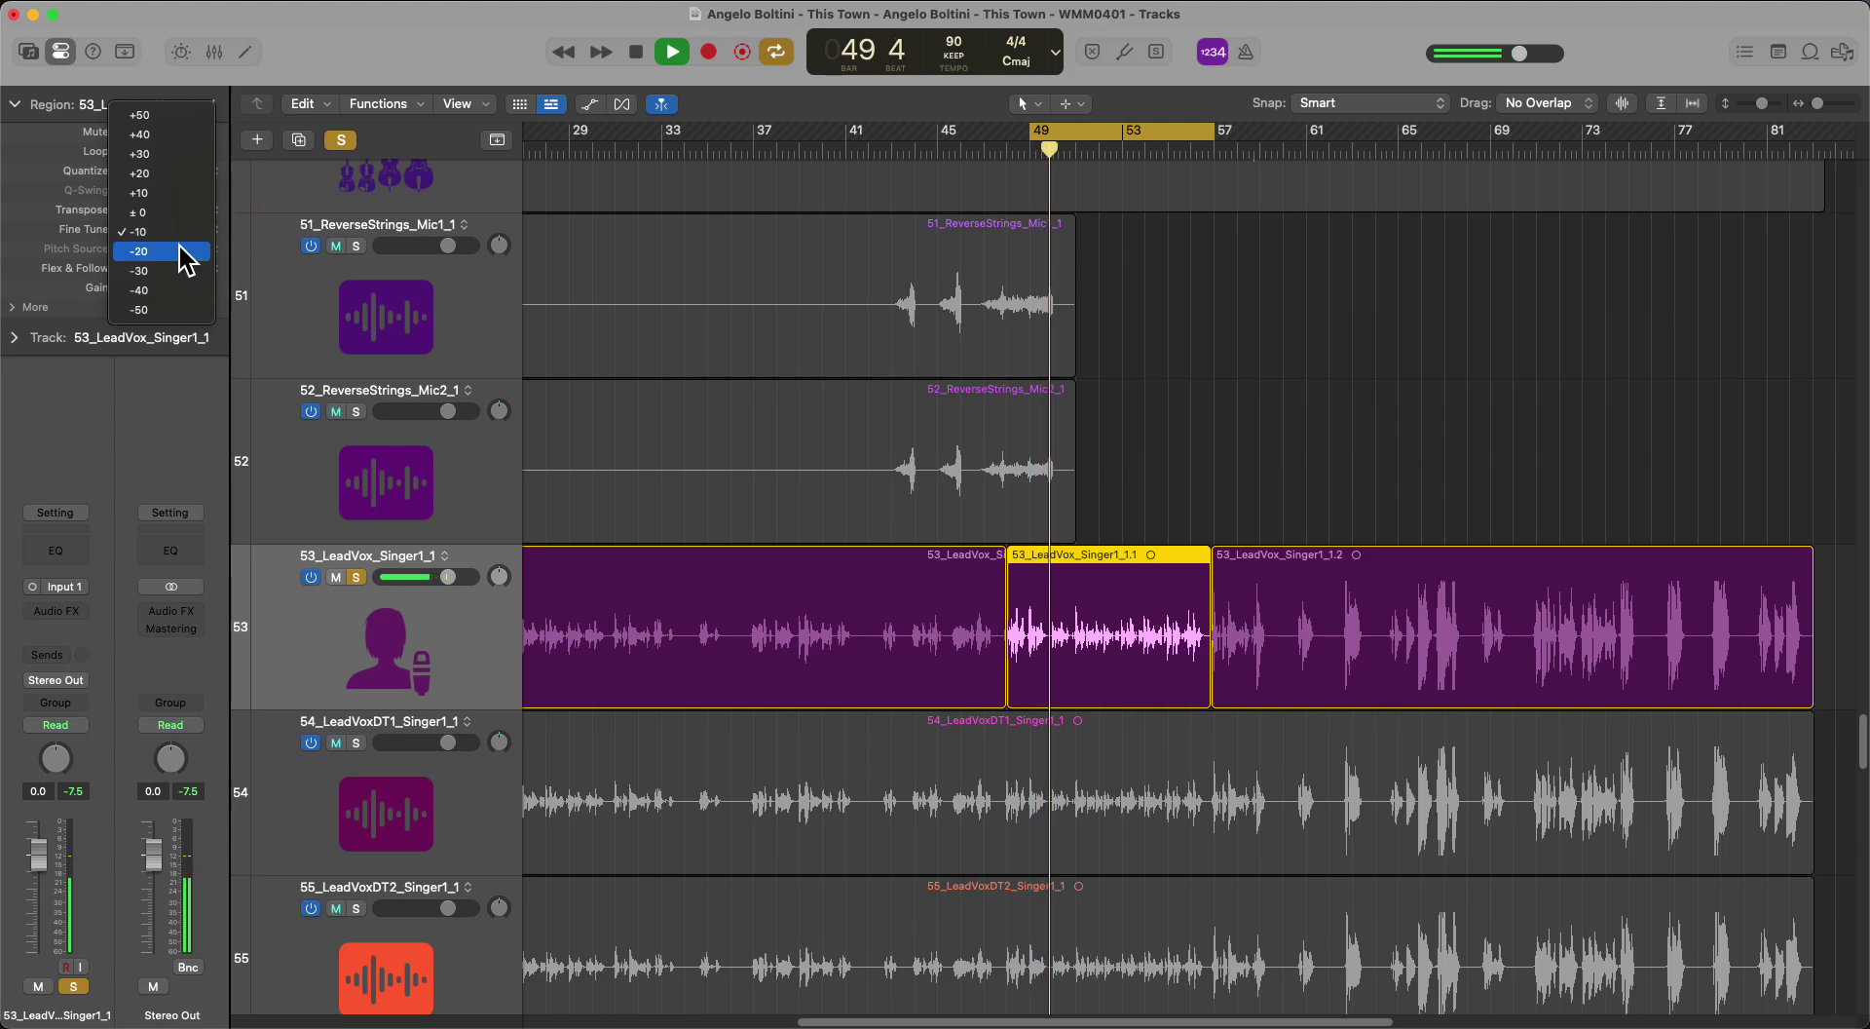
click(185, 257)
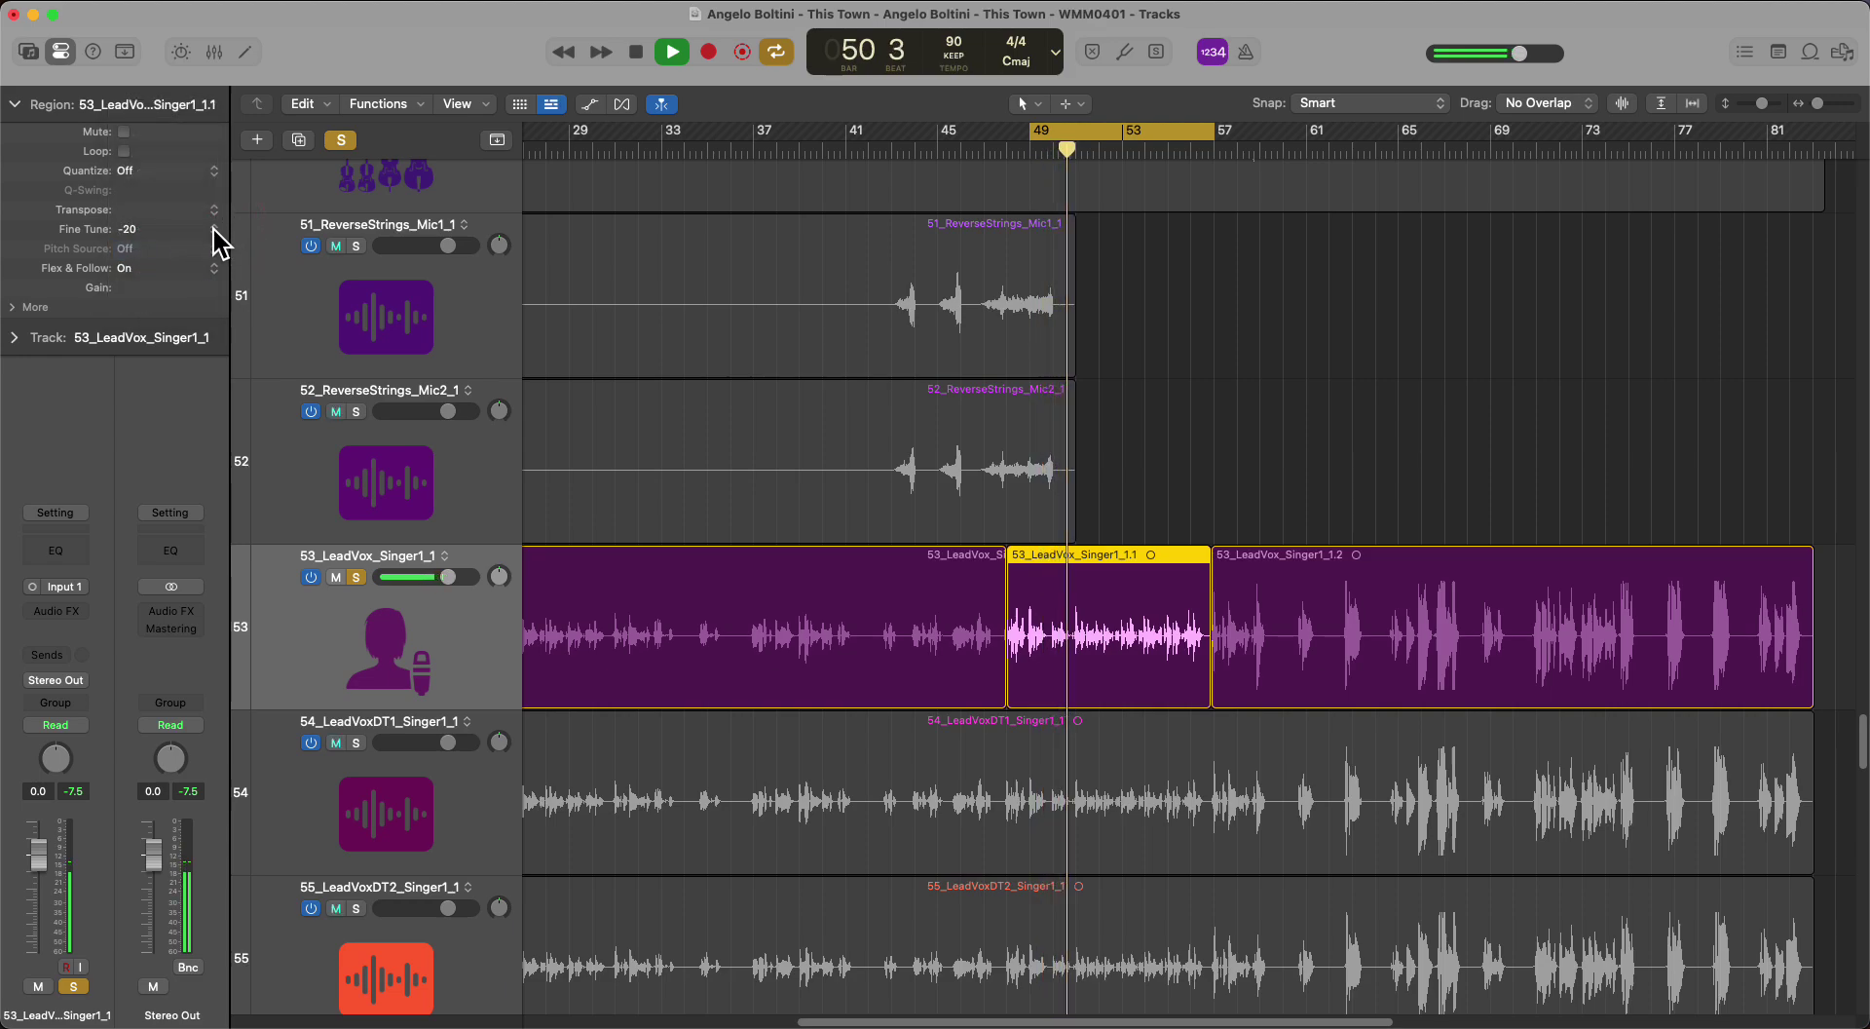
key(space)
Step: Set the fine tuning of the middle lead vocal region to -30 and play it back
key(space)
click(217, 233)
click(195, 252)
key(space)
key(space)
key(space)
Step: Reset the fine tuning of the middle lead vocal region to 0
click(207, 231)
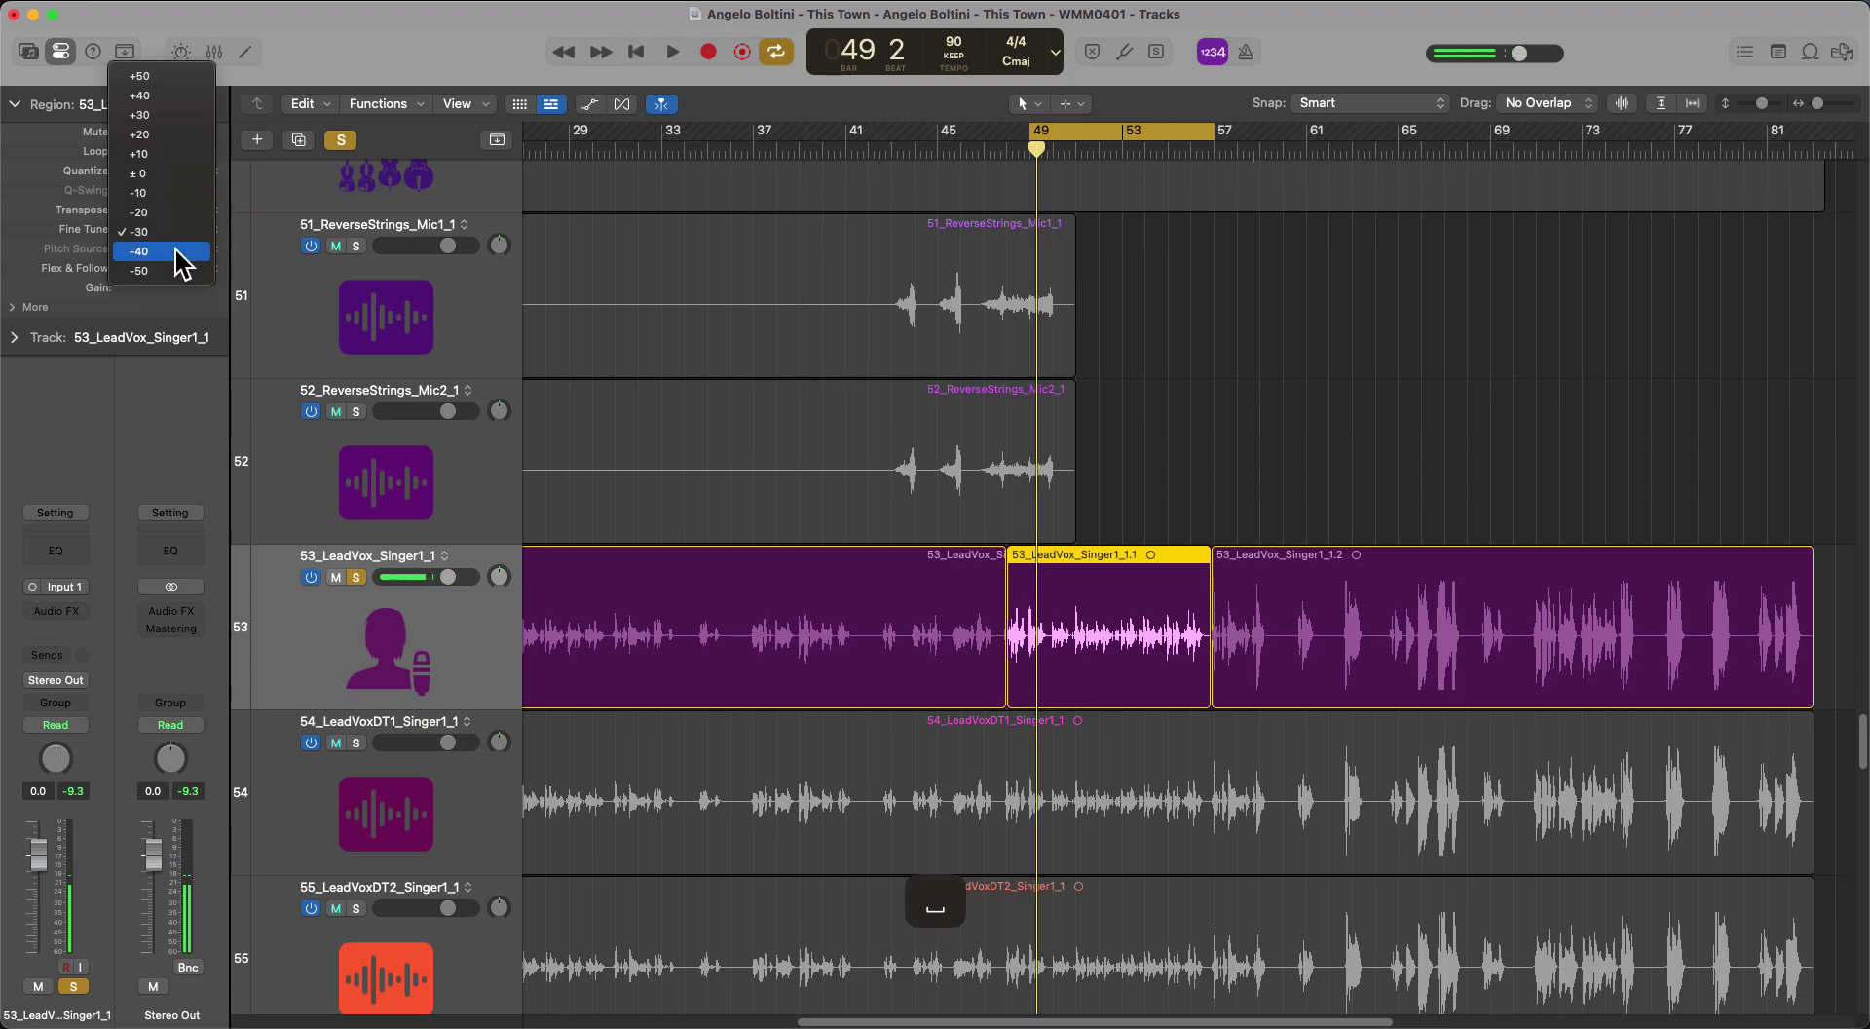
click(114, 229)
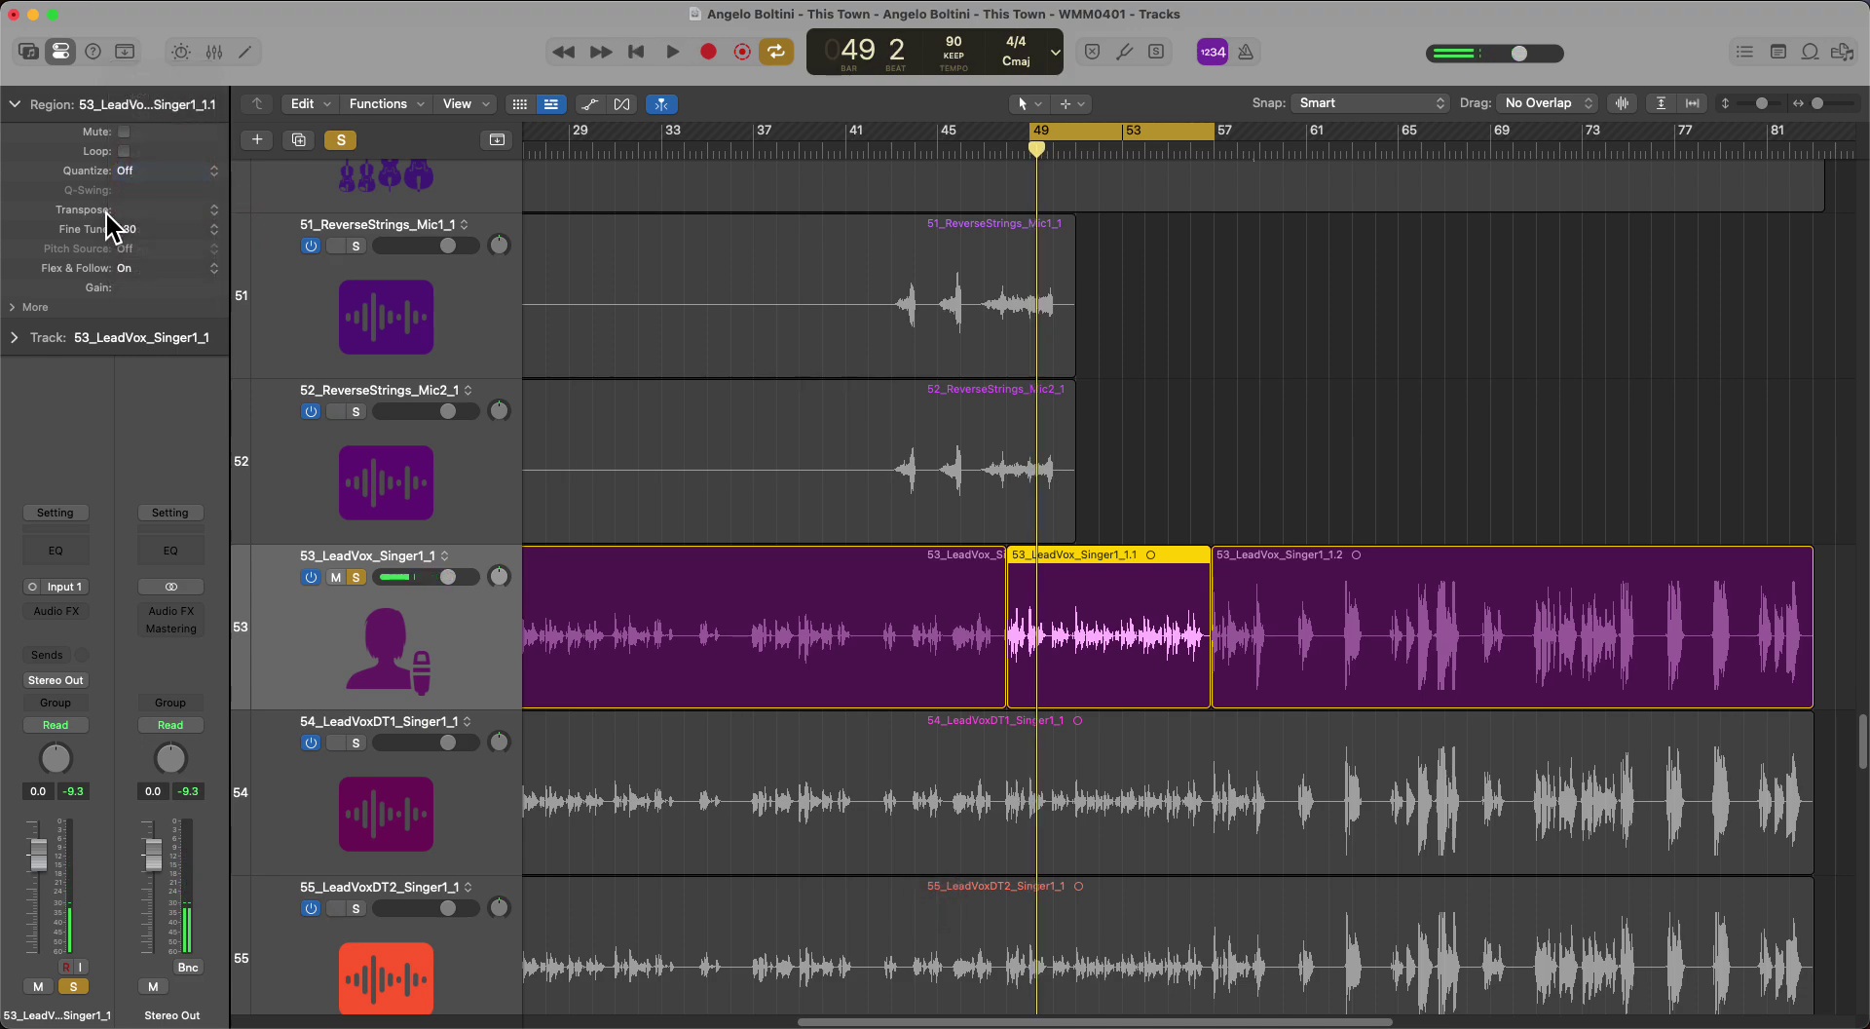
double_click(178, 234)
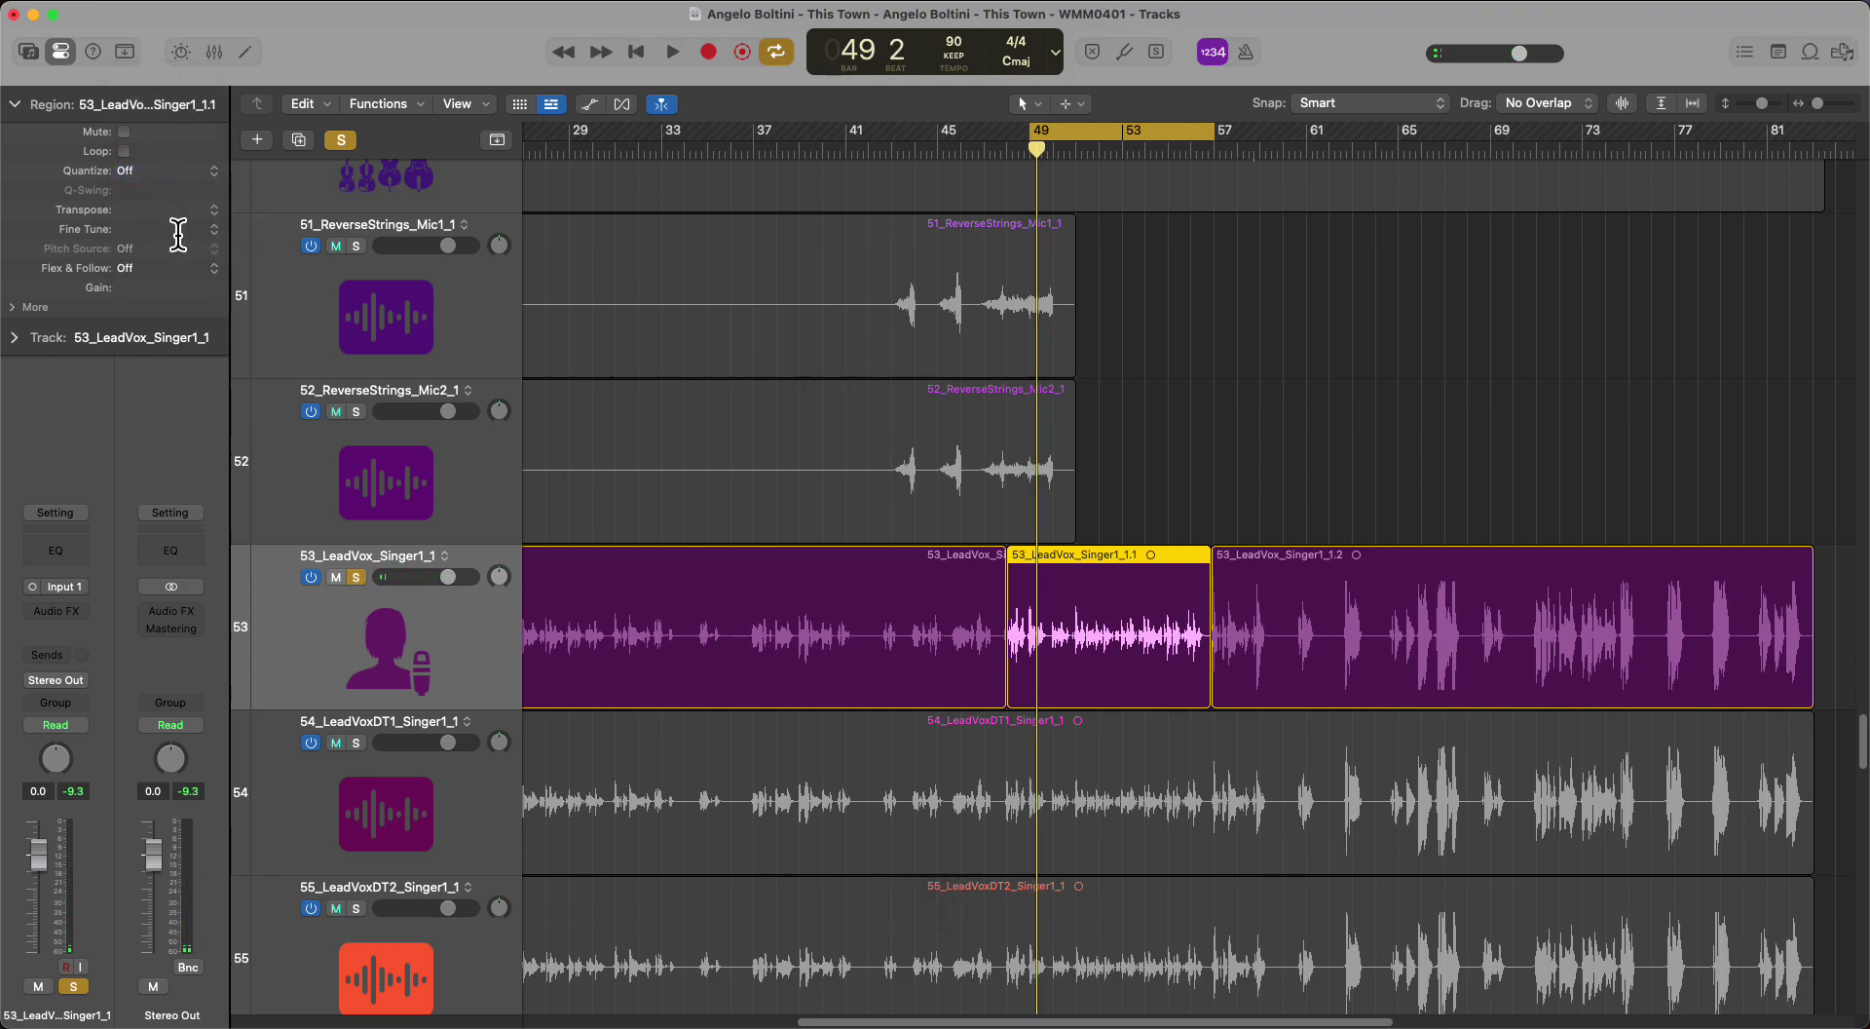
double_click(127, 229)
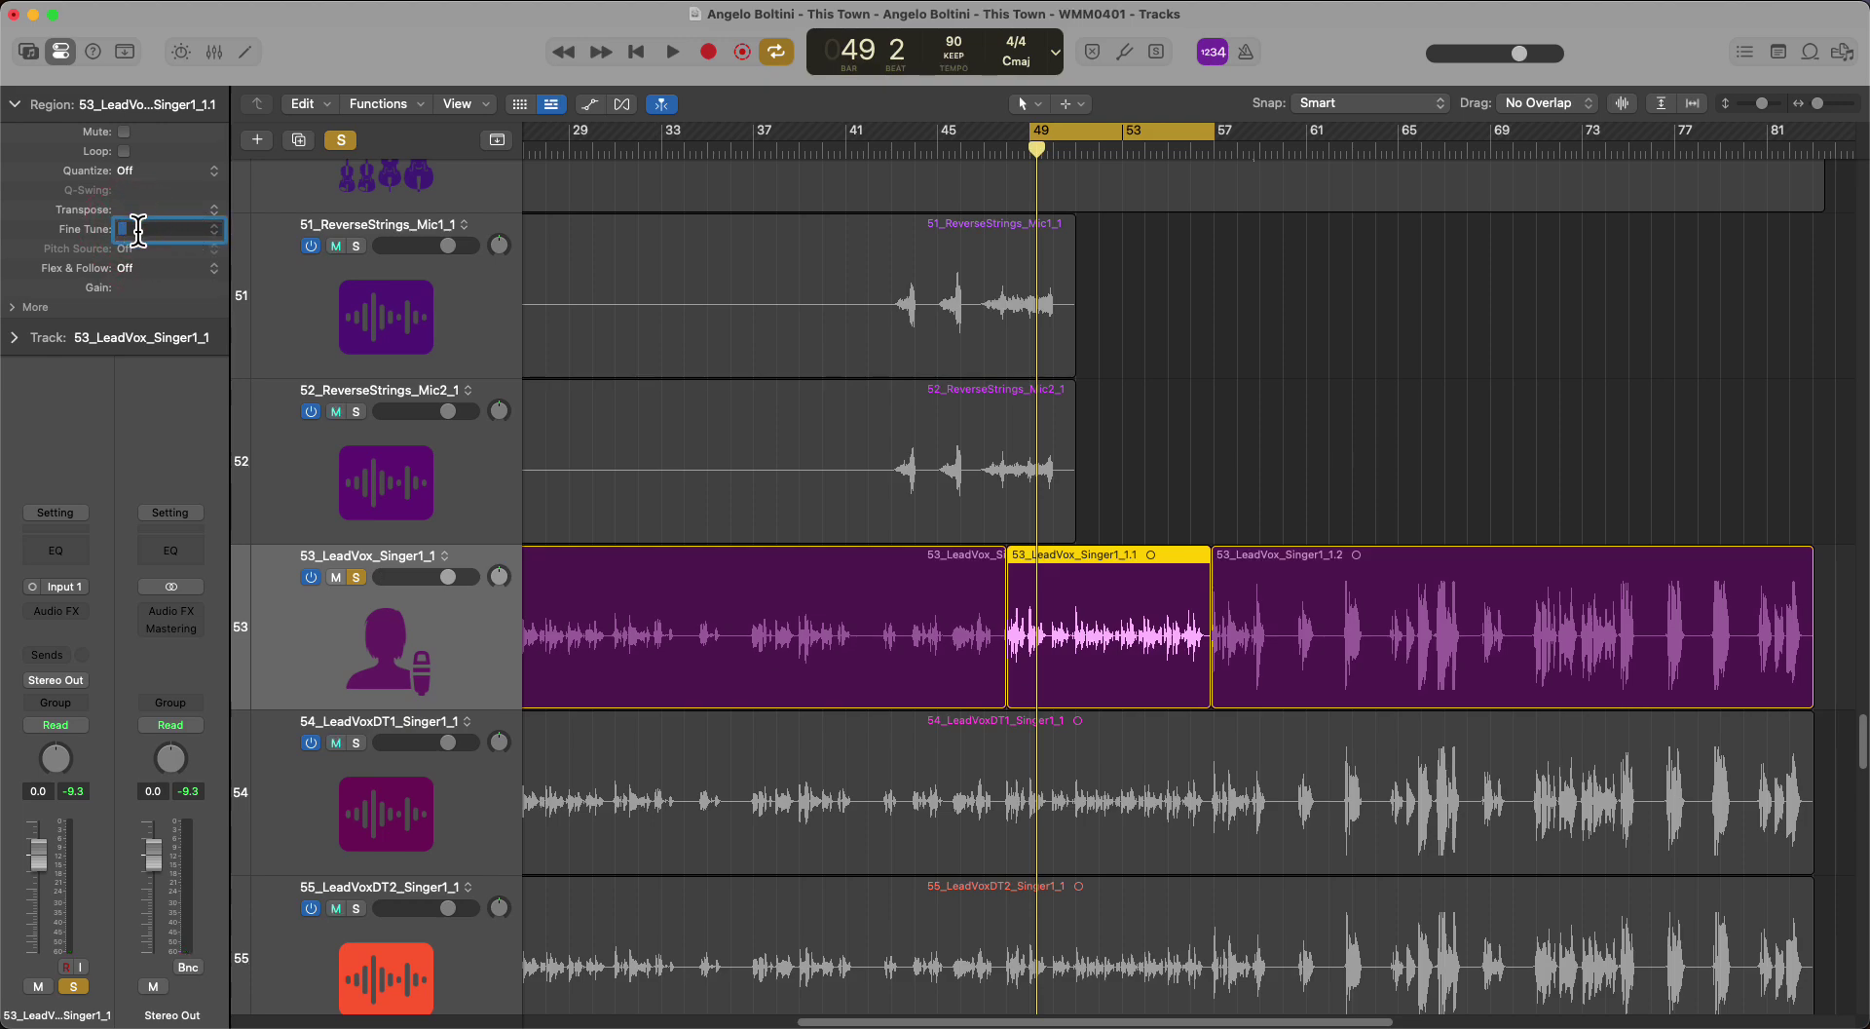
click(53, 233)
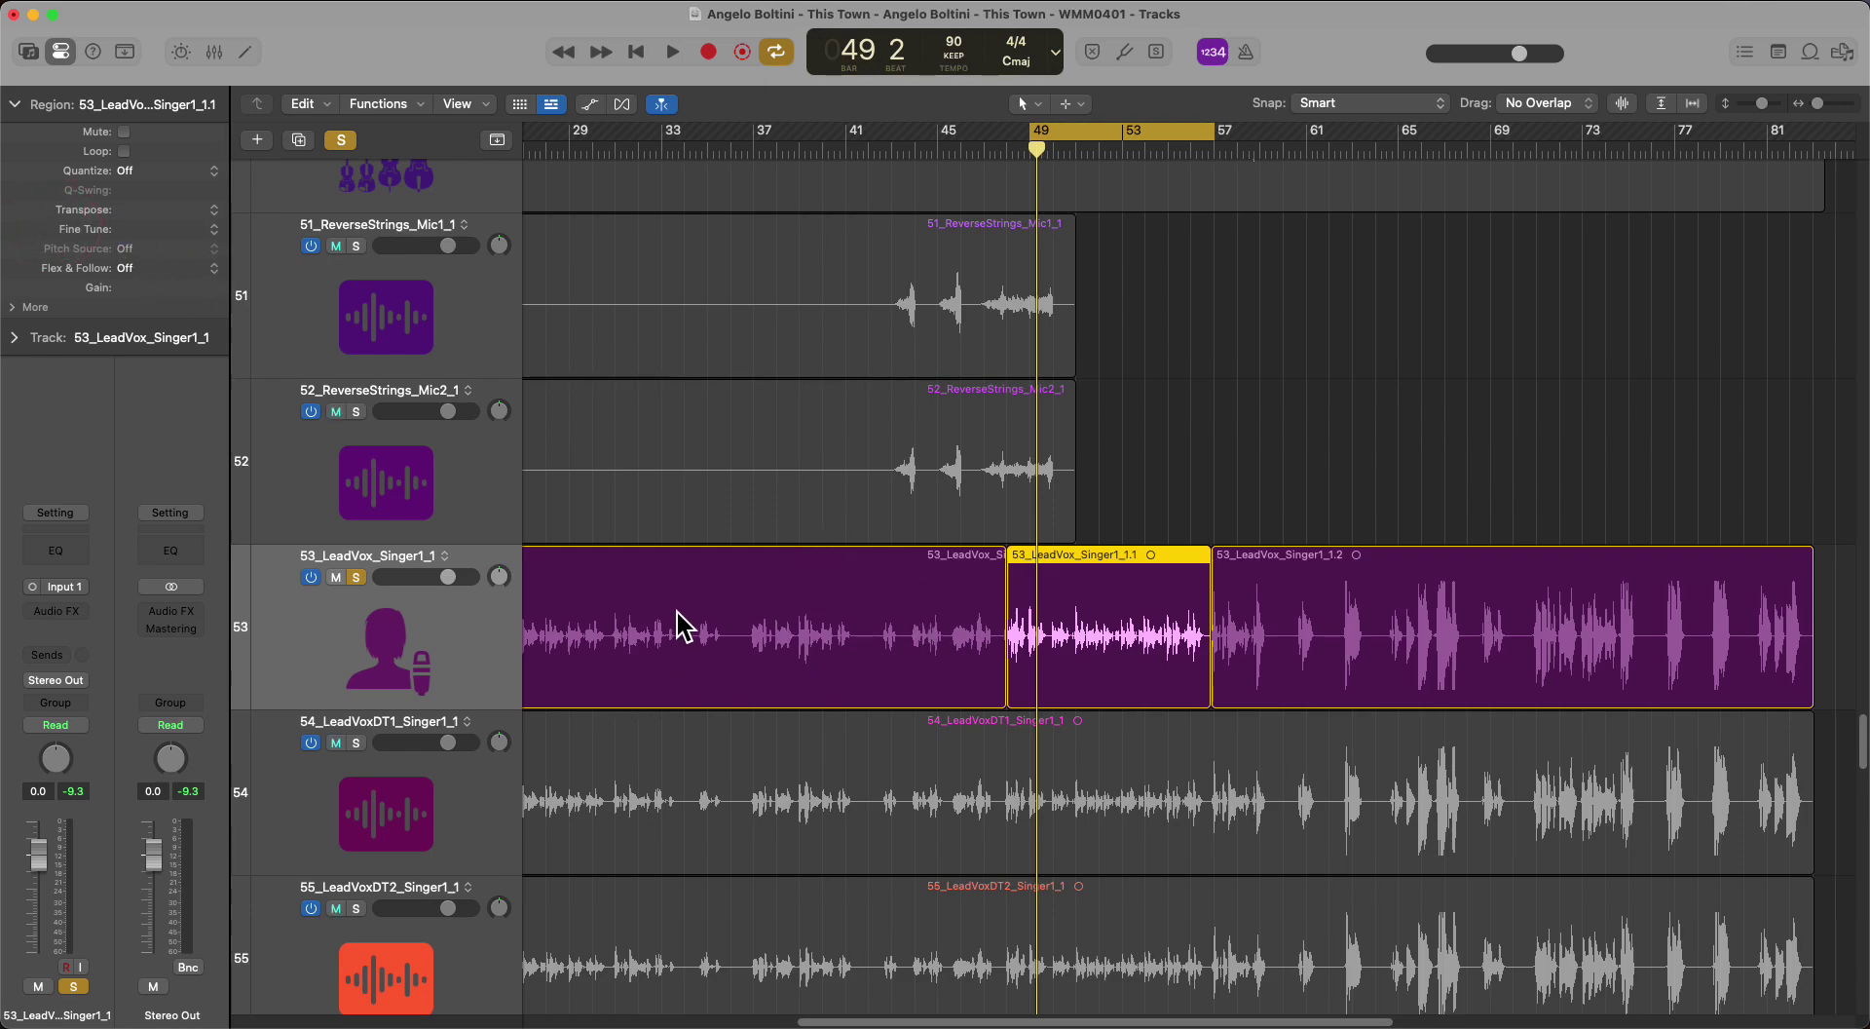
Step: Insert a mono Pitch Shifter plug-in on the lead vocal track and remove it again
key(shift+Right)
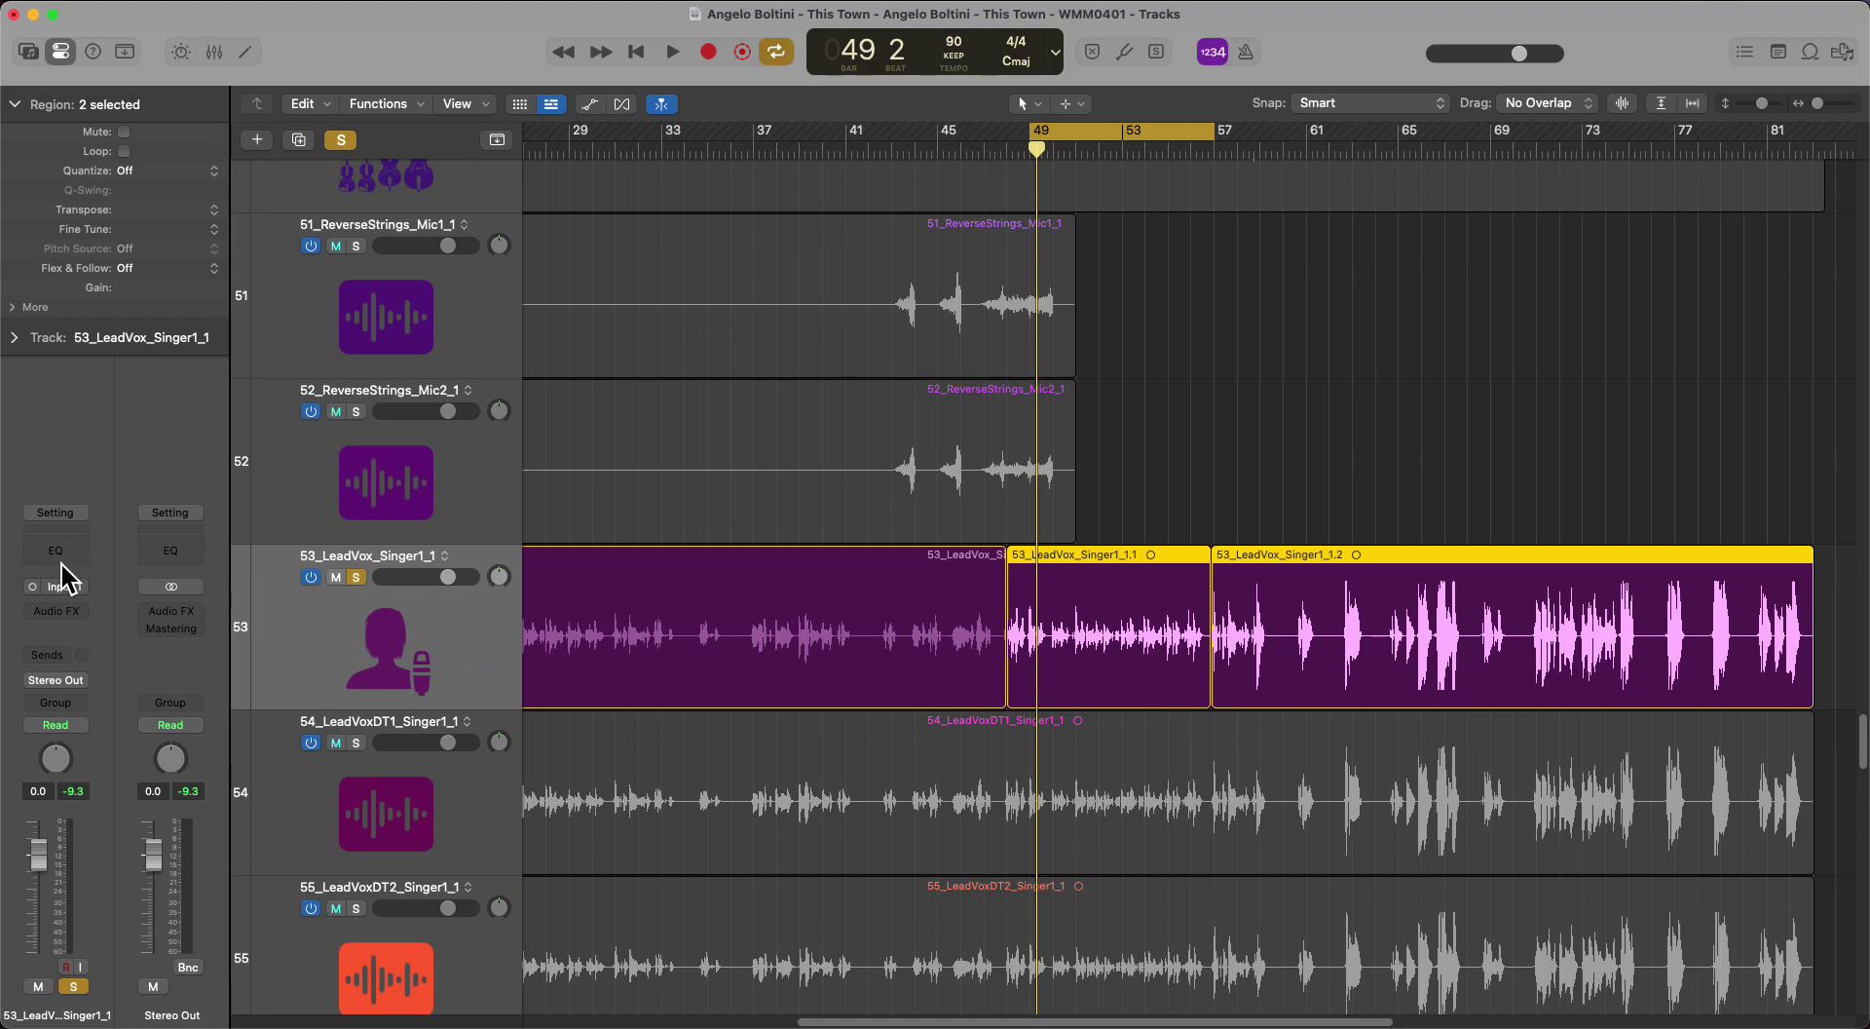
click(59, 611)
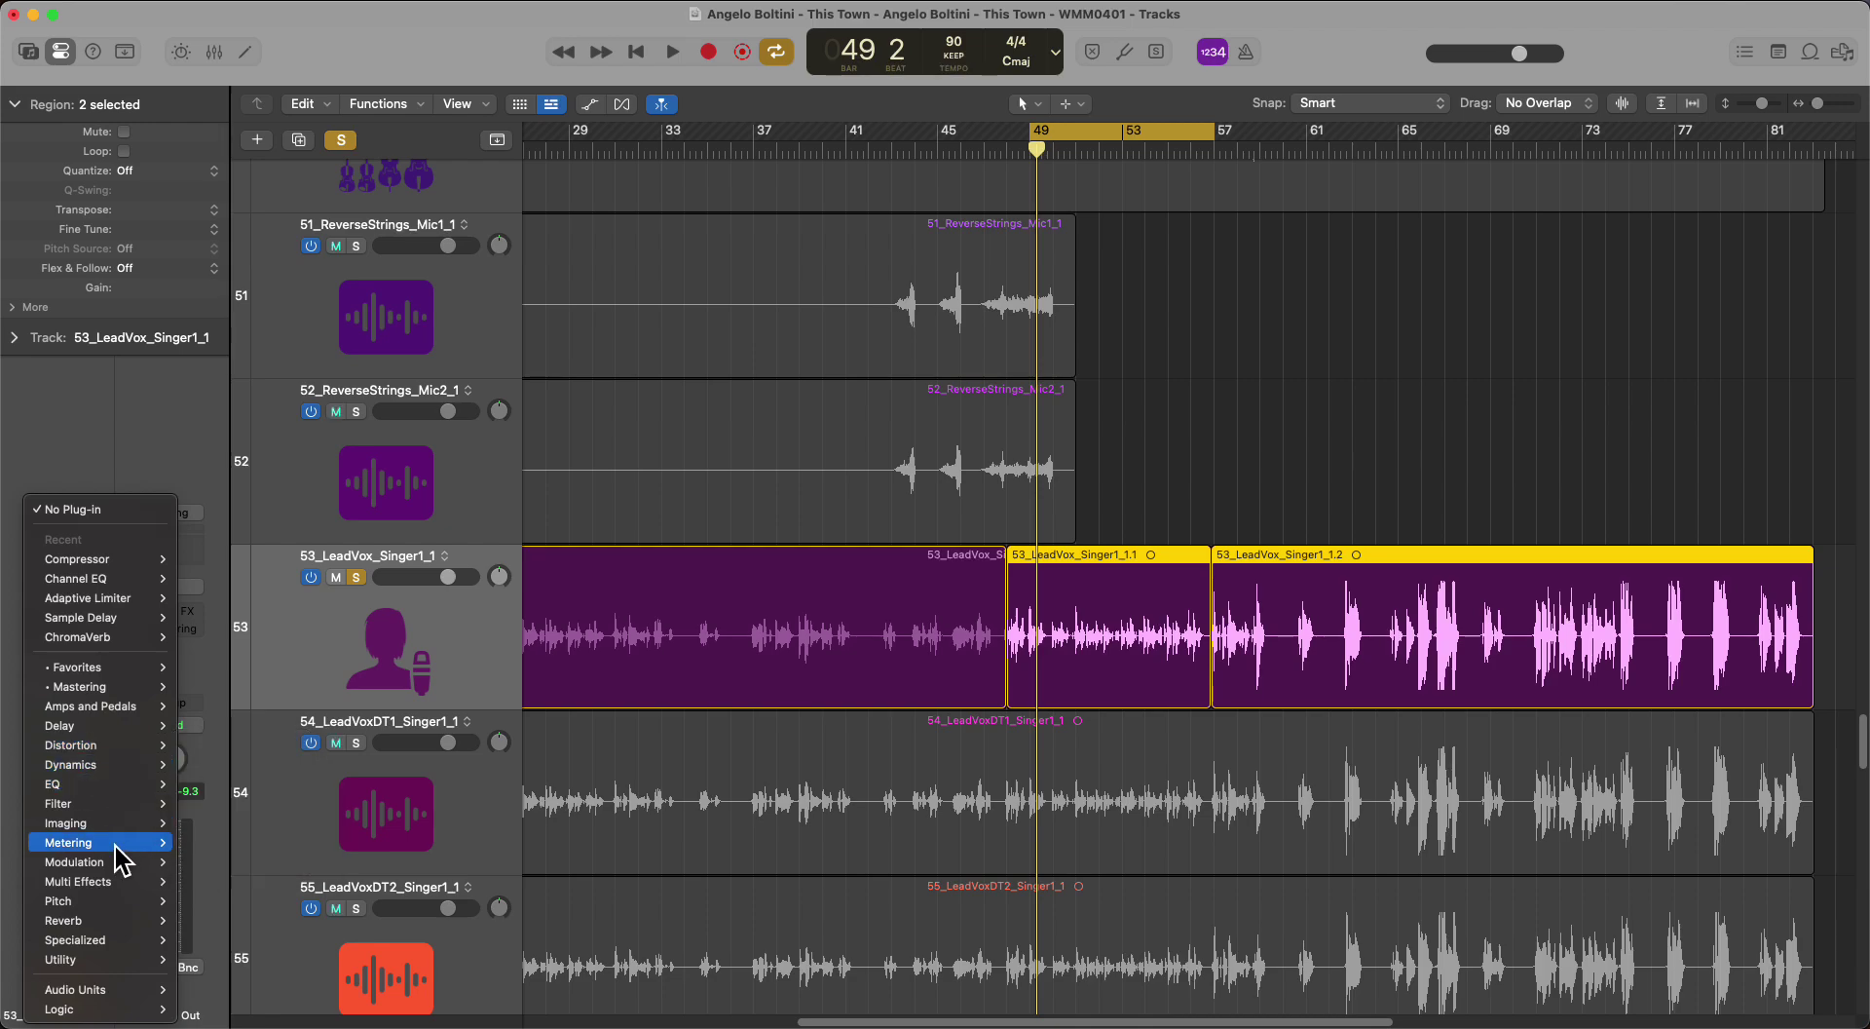
mouse_move(117, 866)
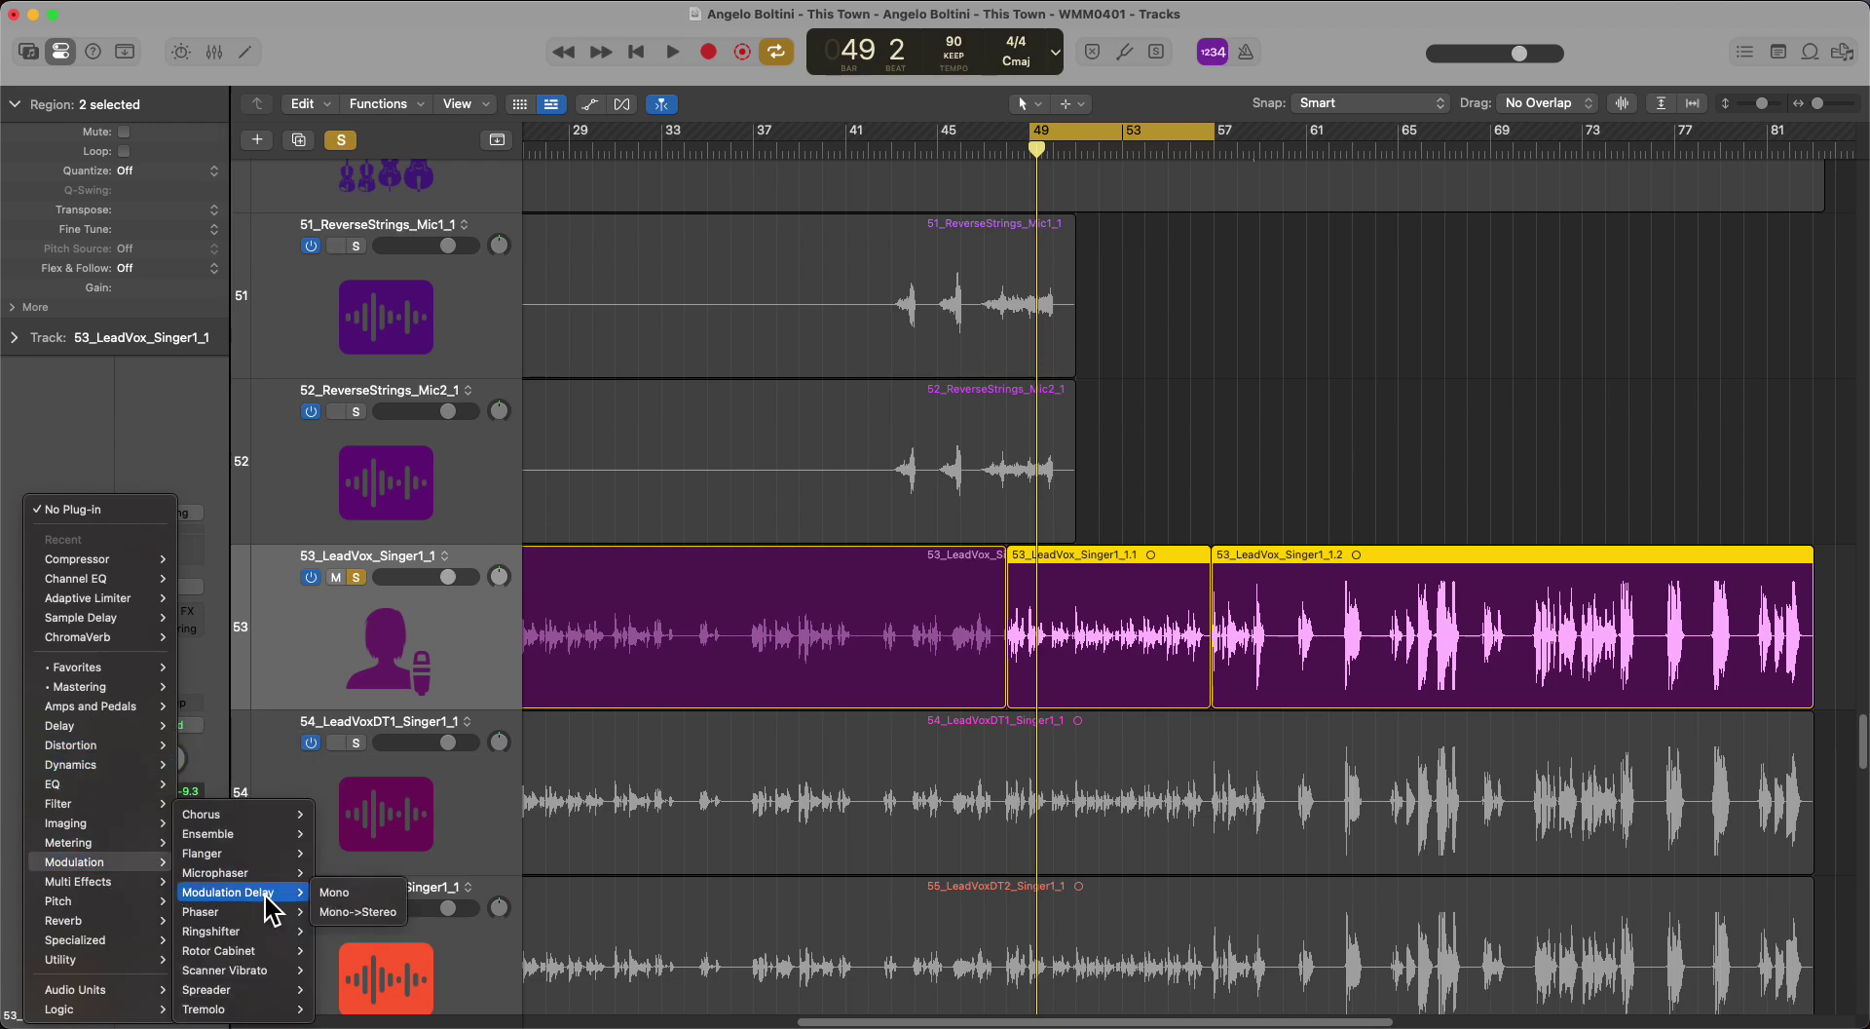
mouse_move(121, 902)
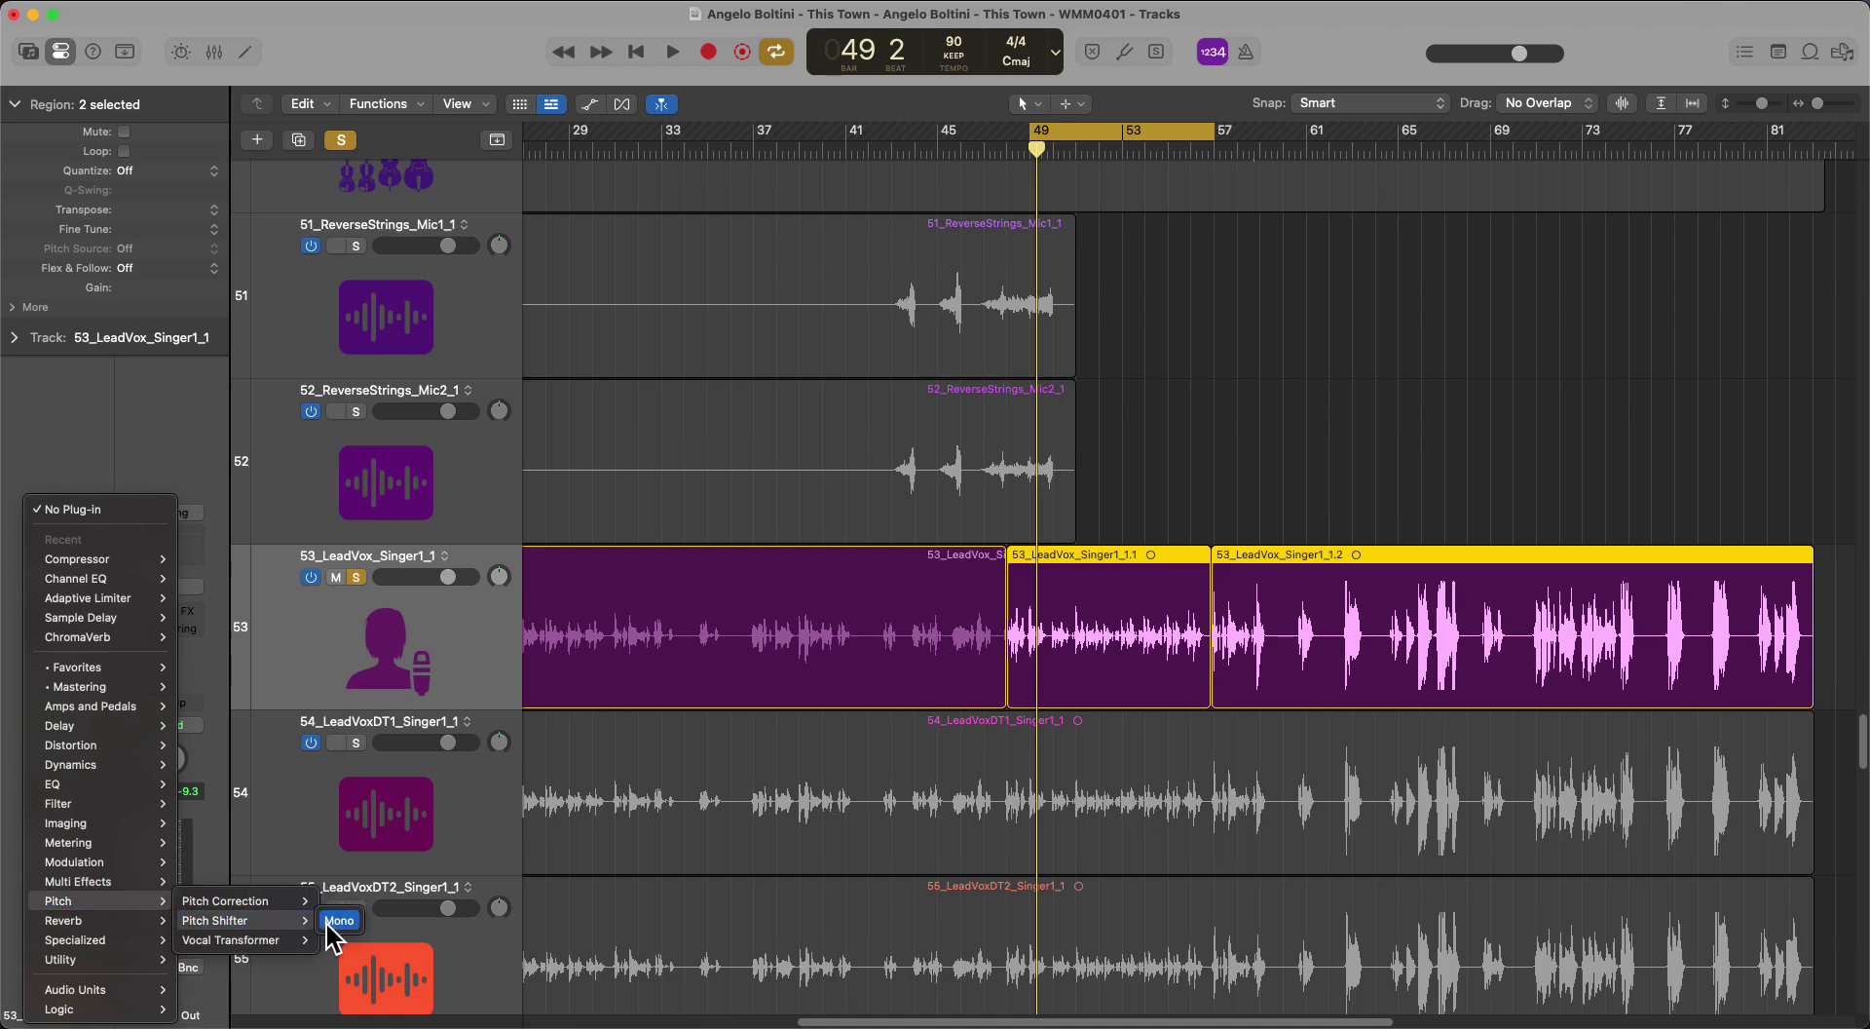
click(337, 926)
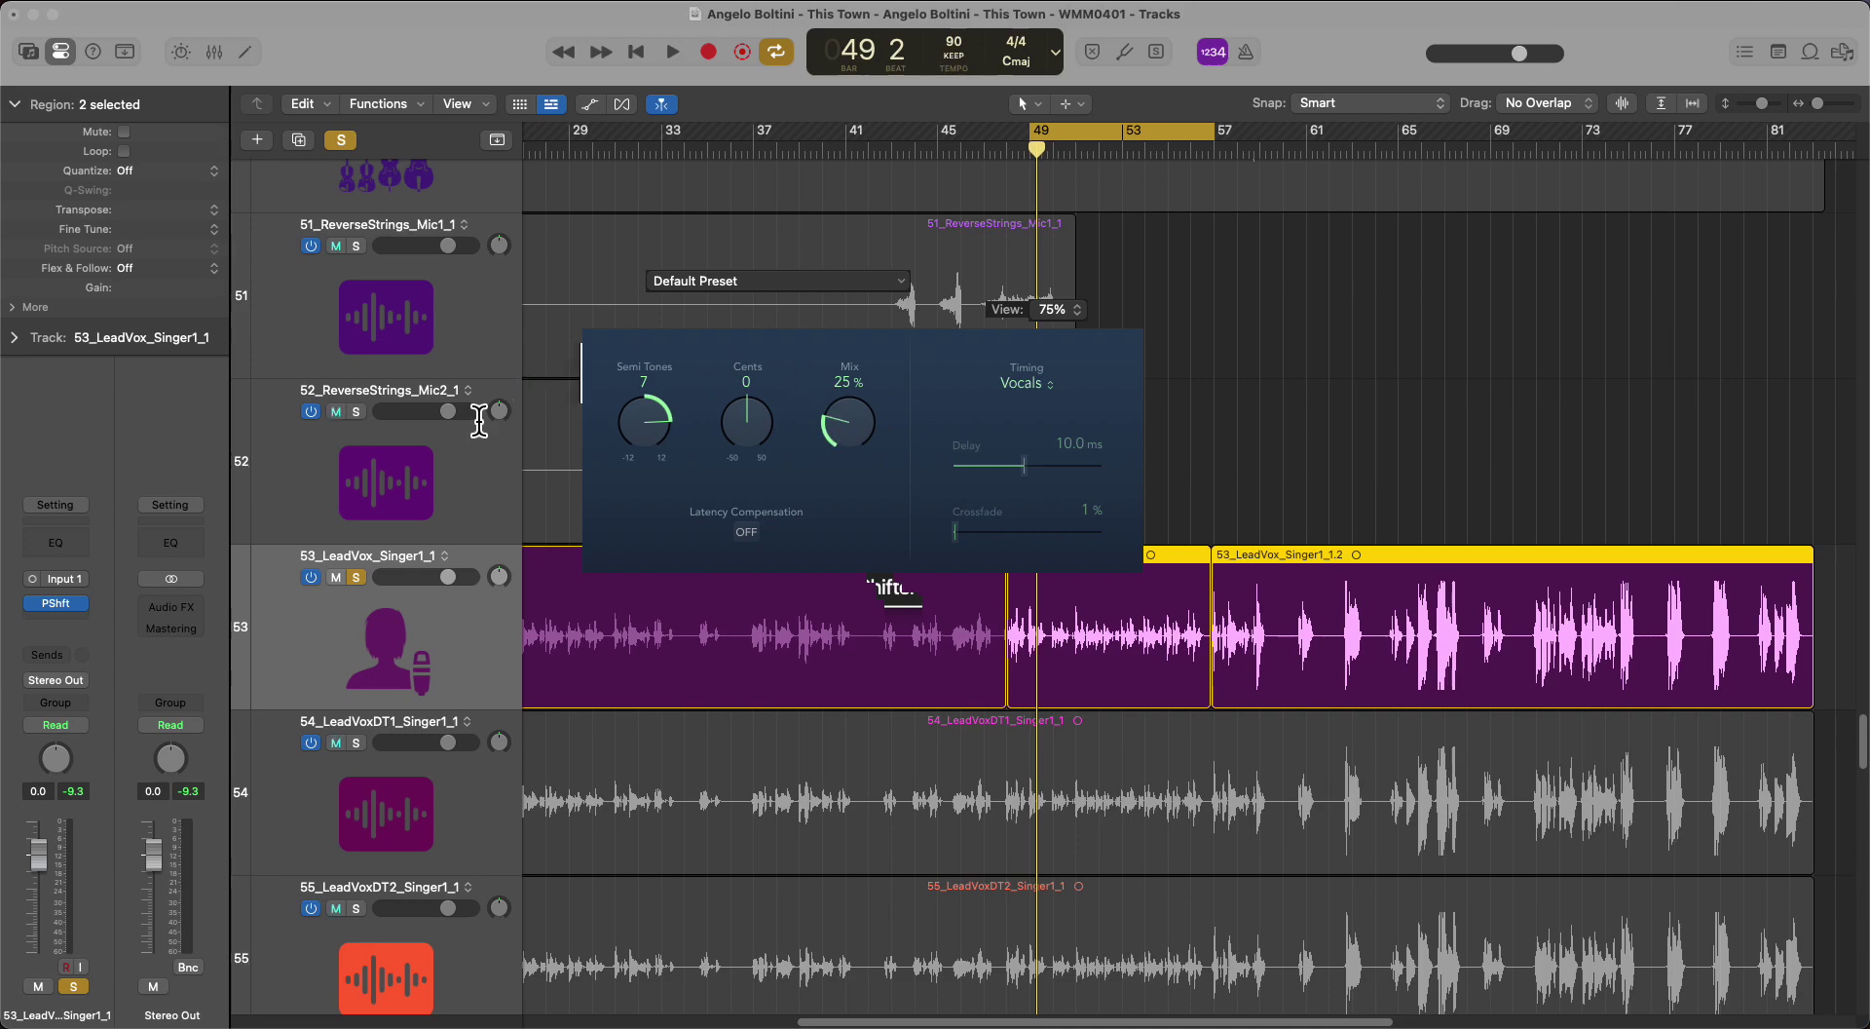
click(80, 604)
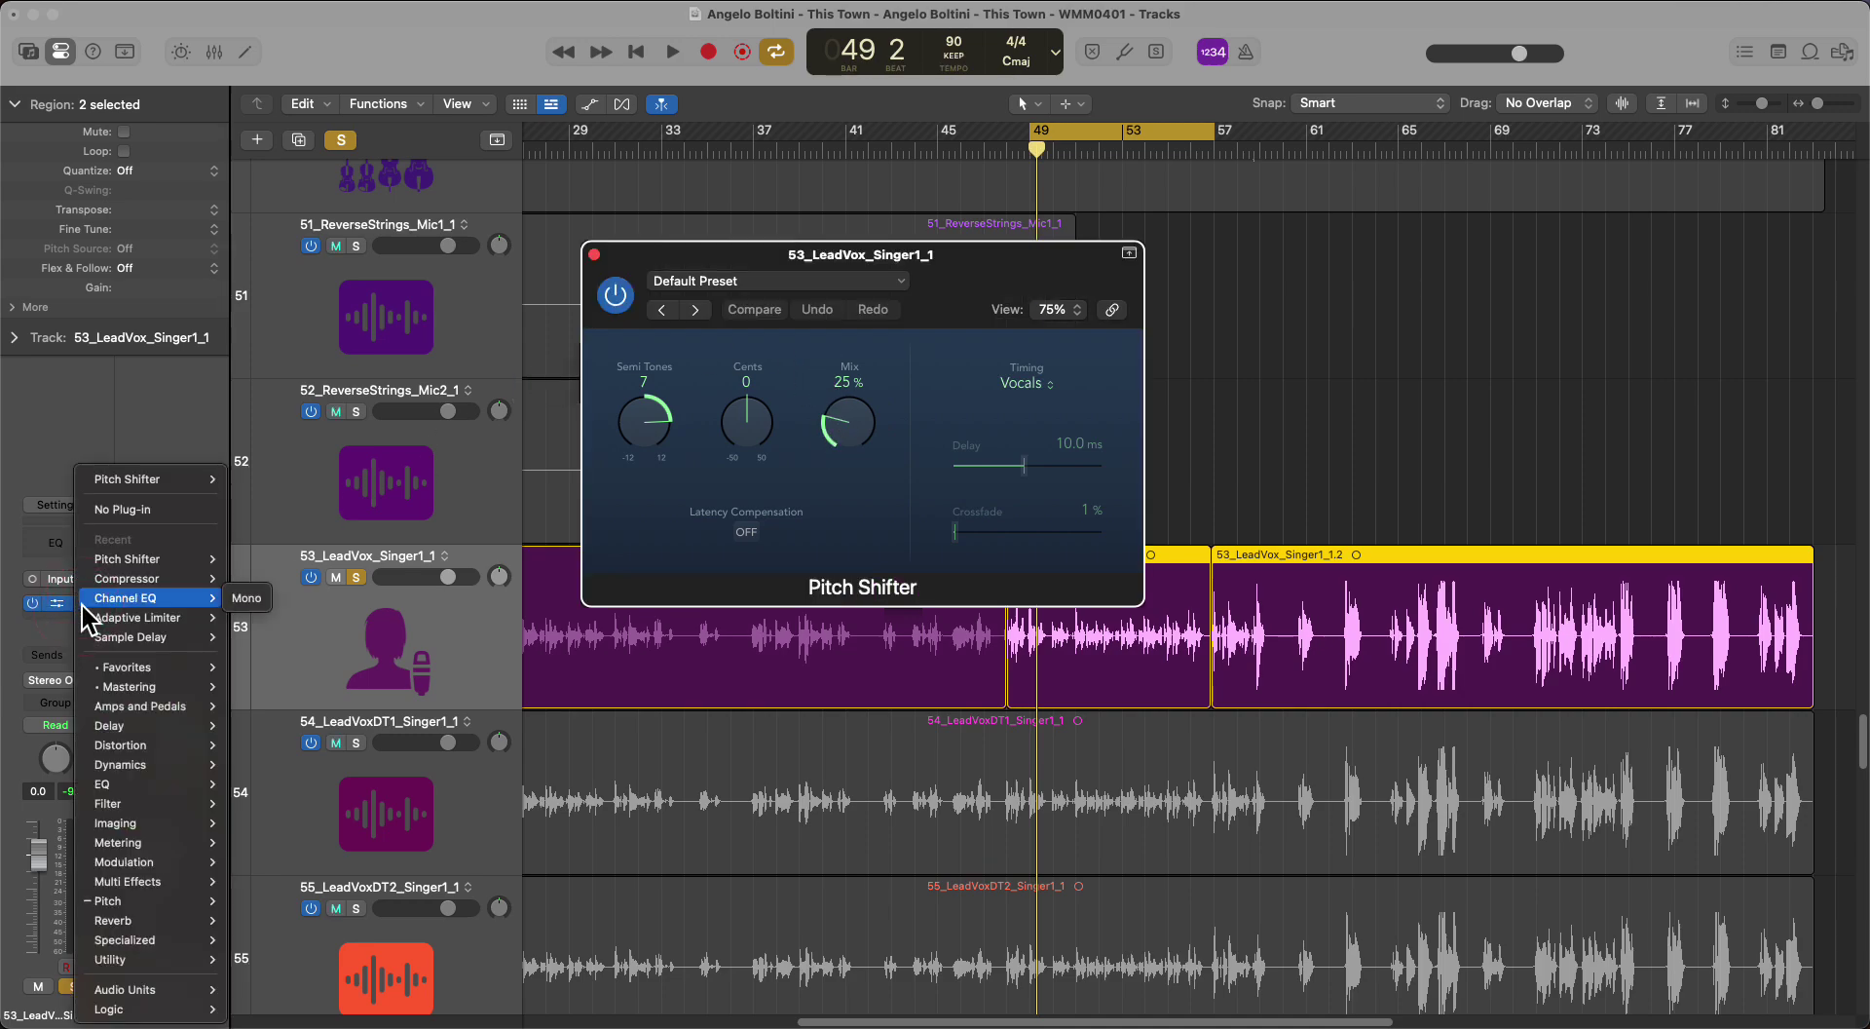
click(127, 508)
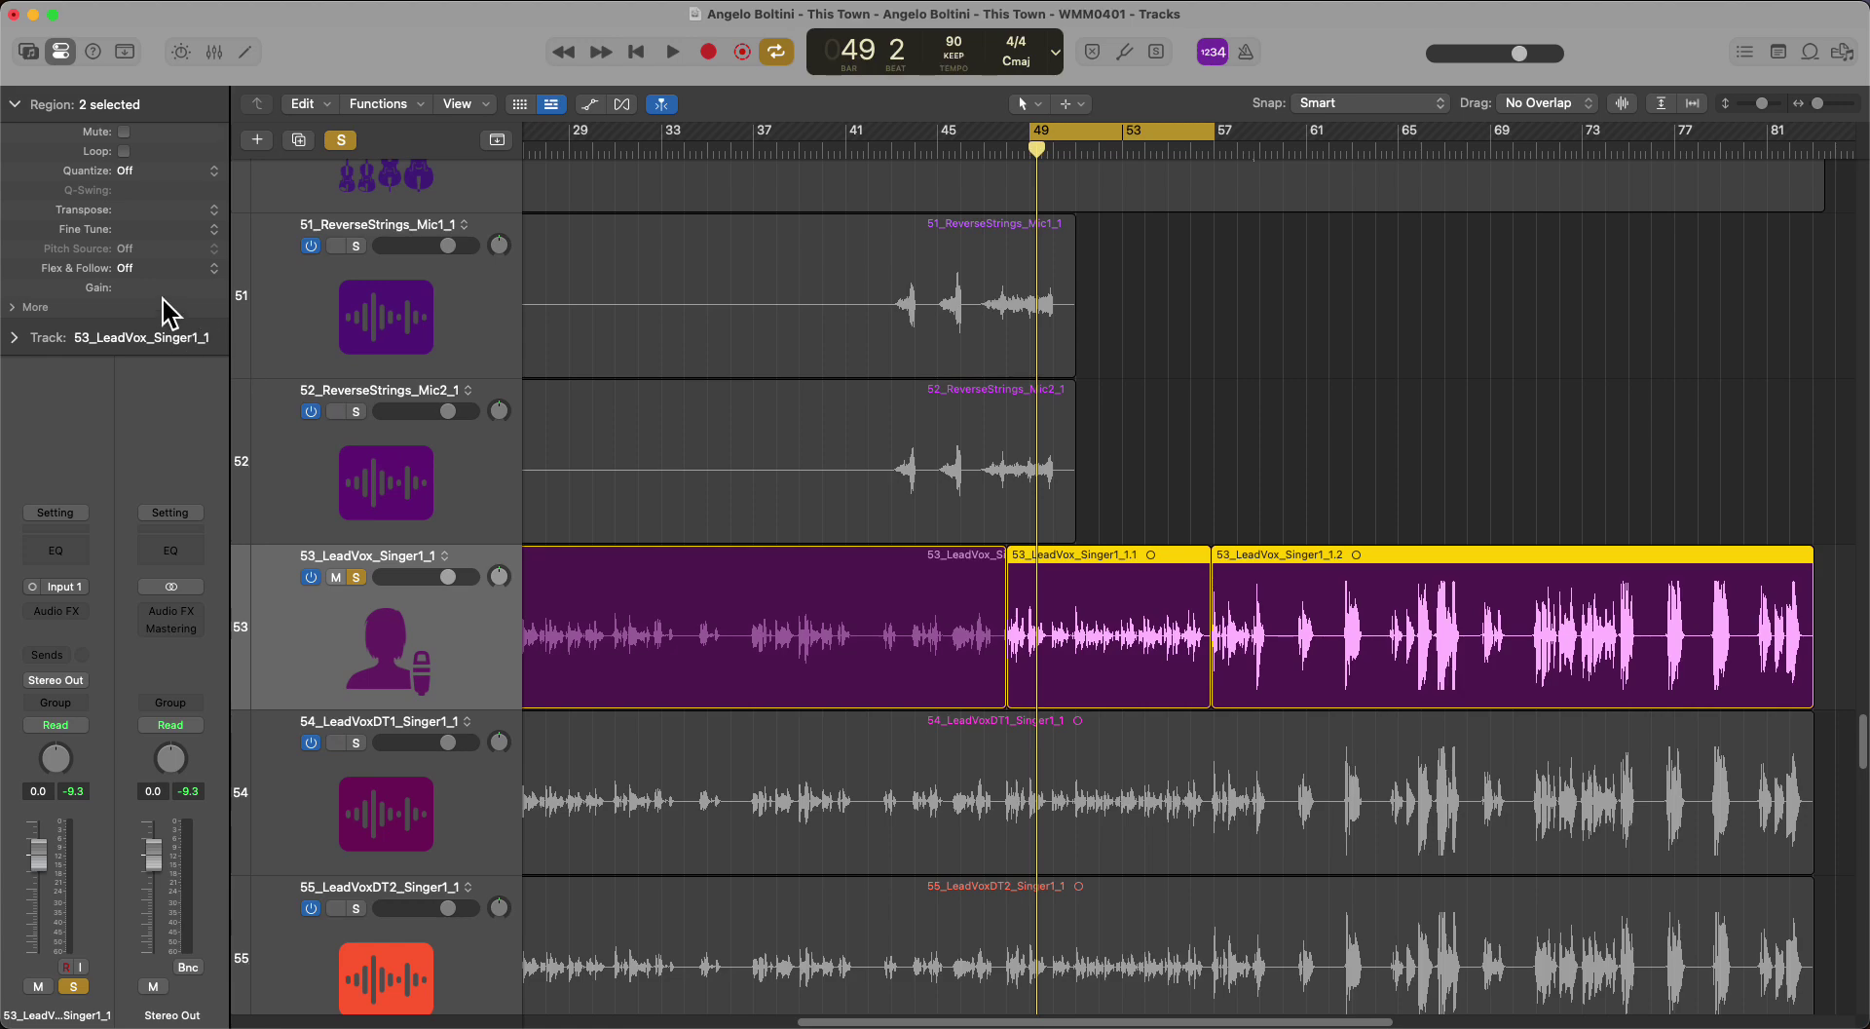
Step: Look through the Flex & Follow options for the two selected lead vocal regions
click(158, 265)
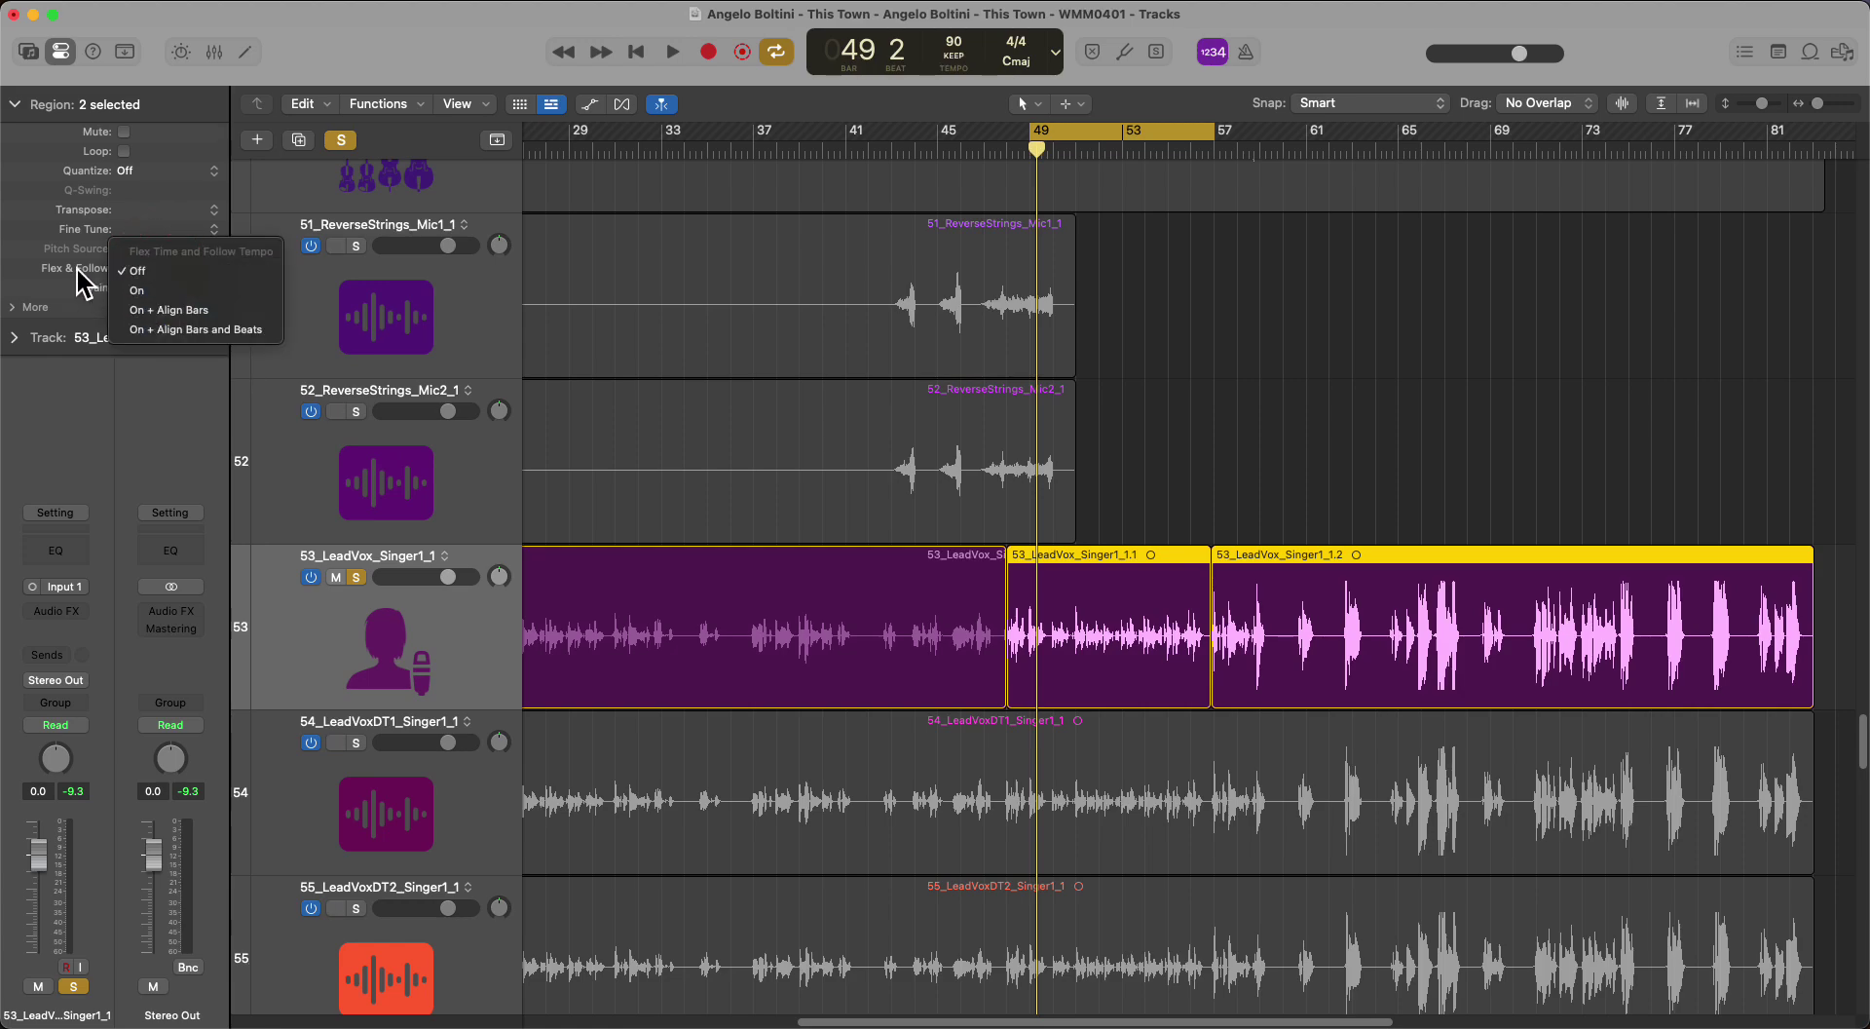
click(76, 271)
click(138, 286)
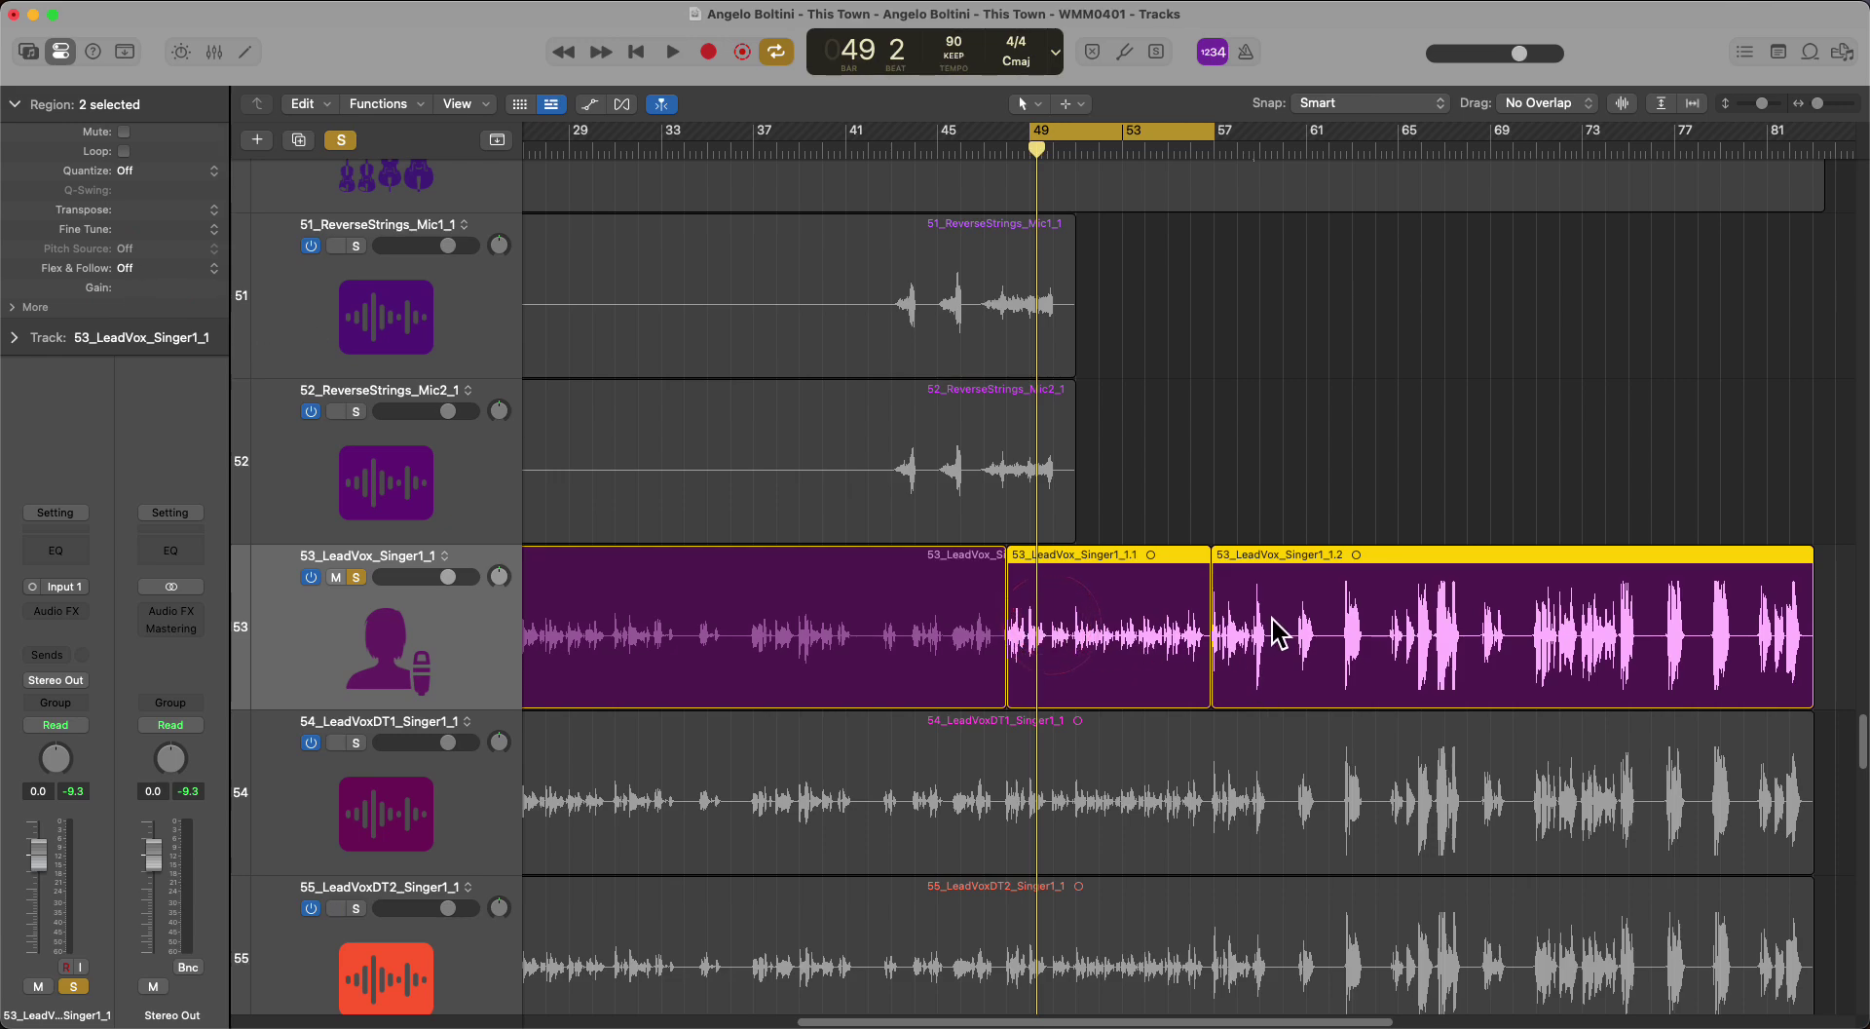
Step: Raise the gain of the middle lead vocal region to +4.0 dB with the Gain tool, undo it and return to the Pointer tool
click(1164, 628)
key(t)
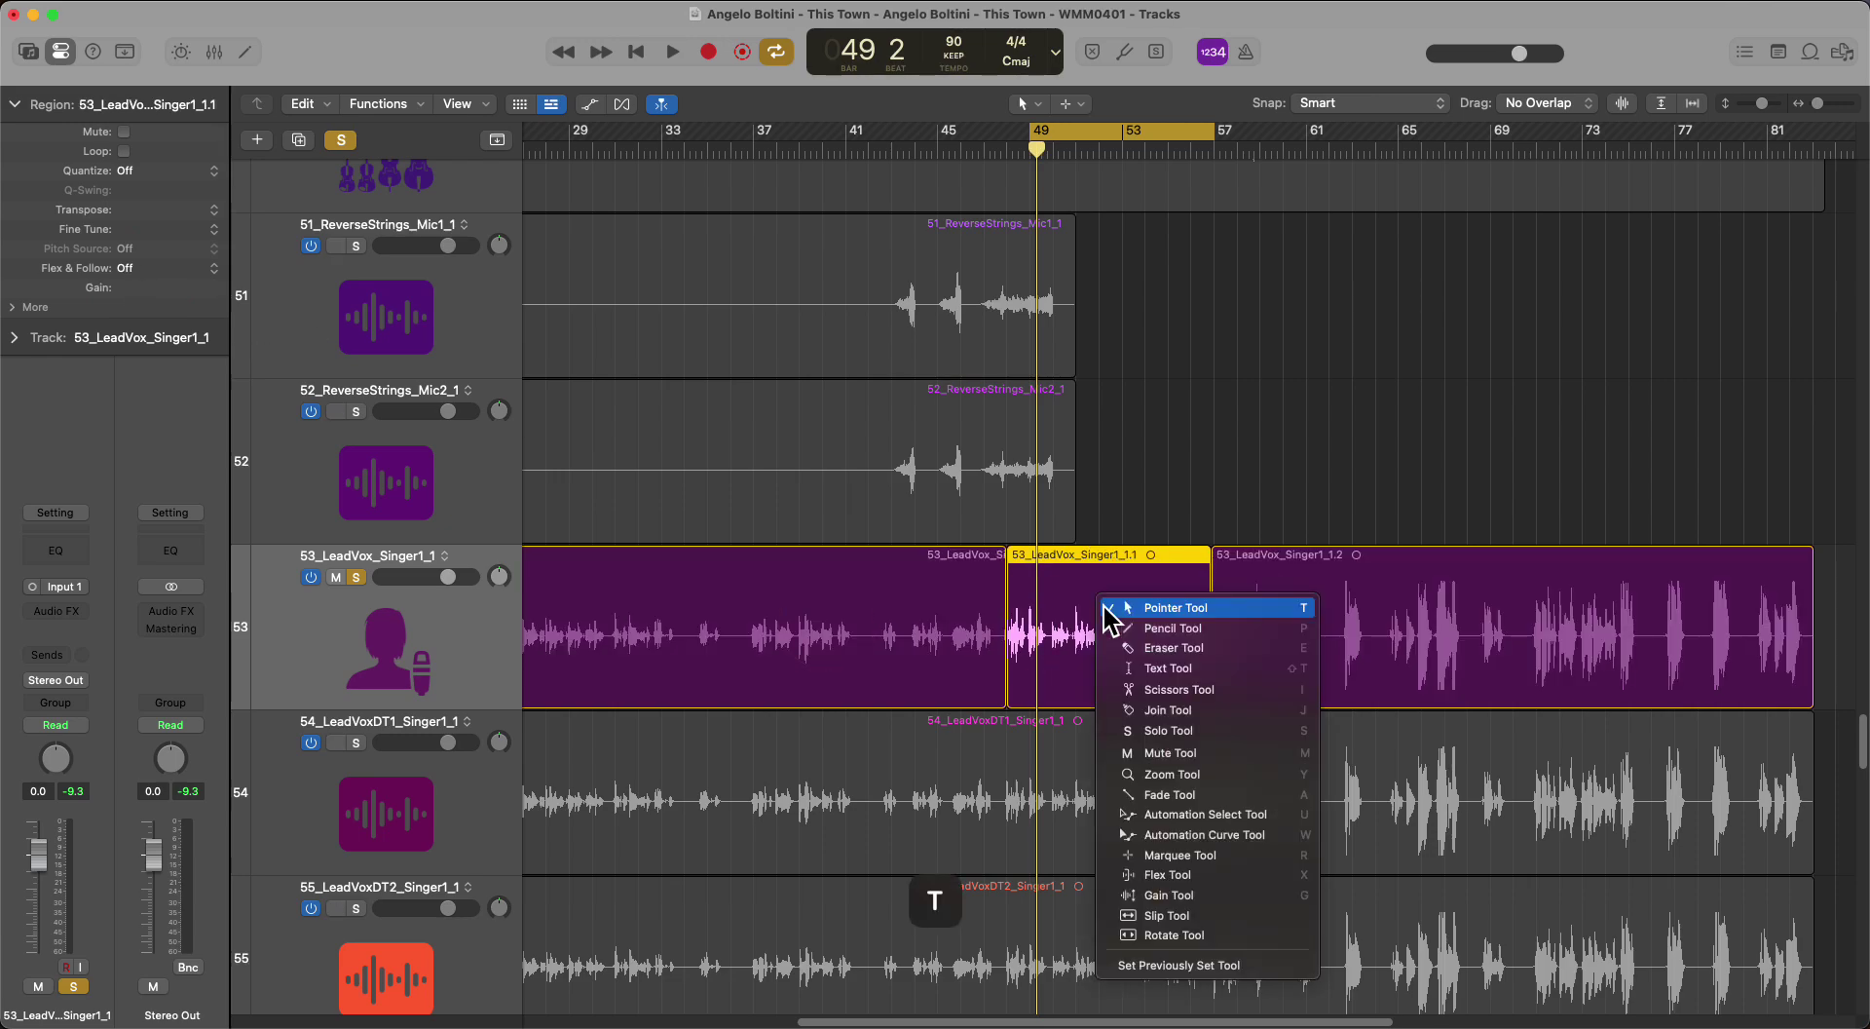
key(g)
drag(1096, 633, 1116, 587)
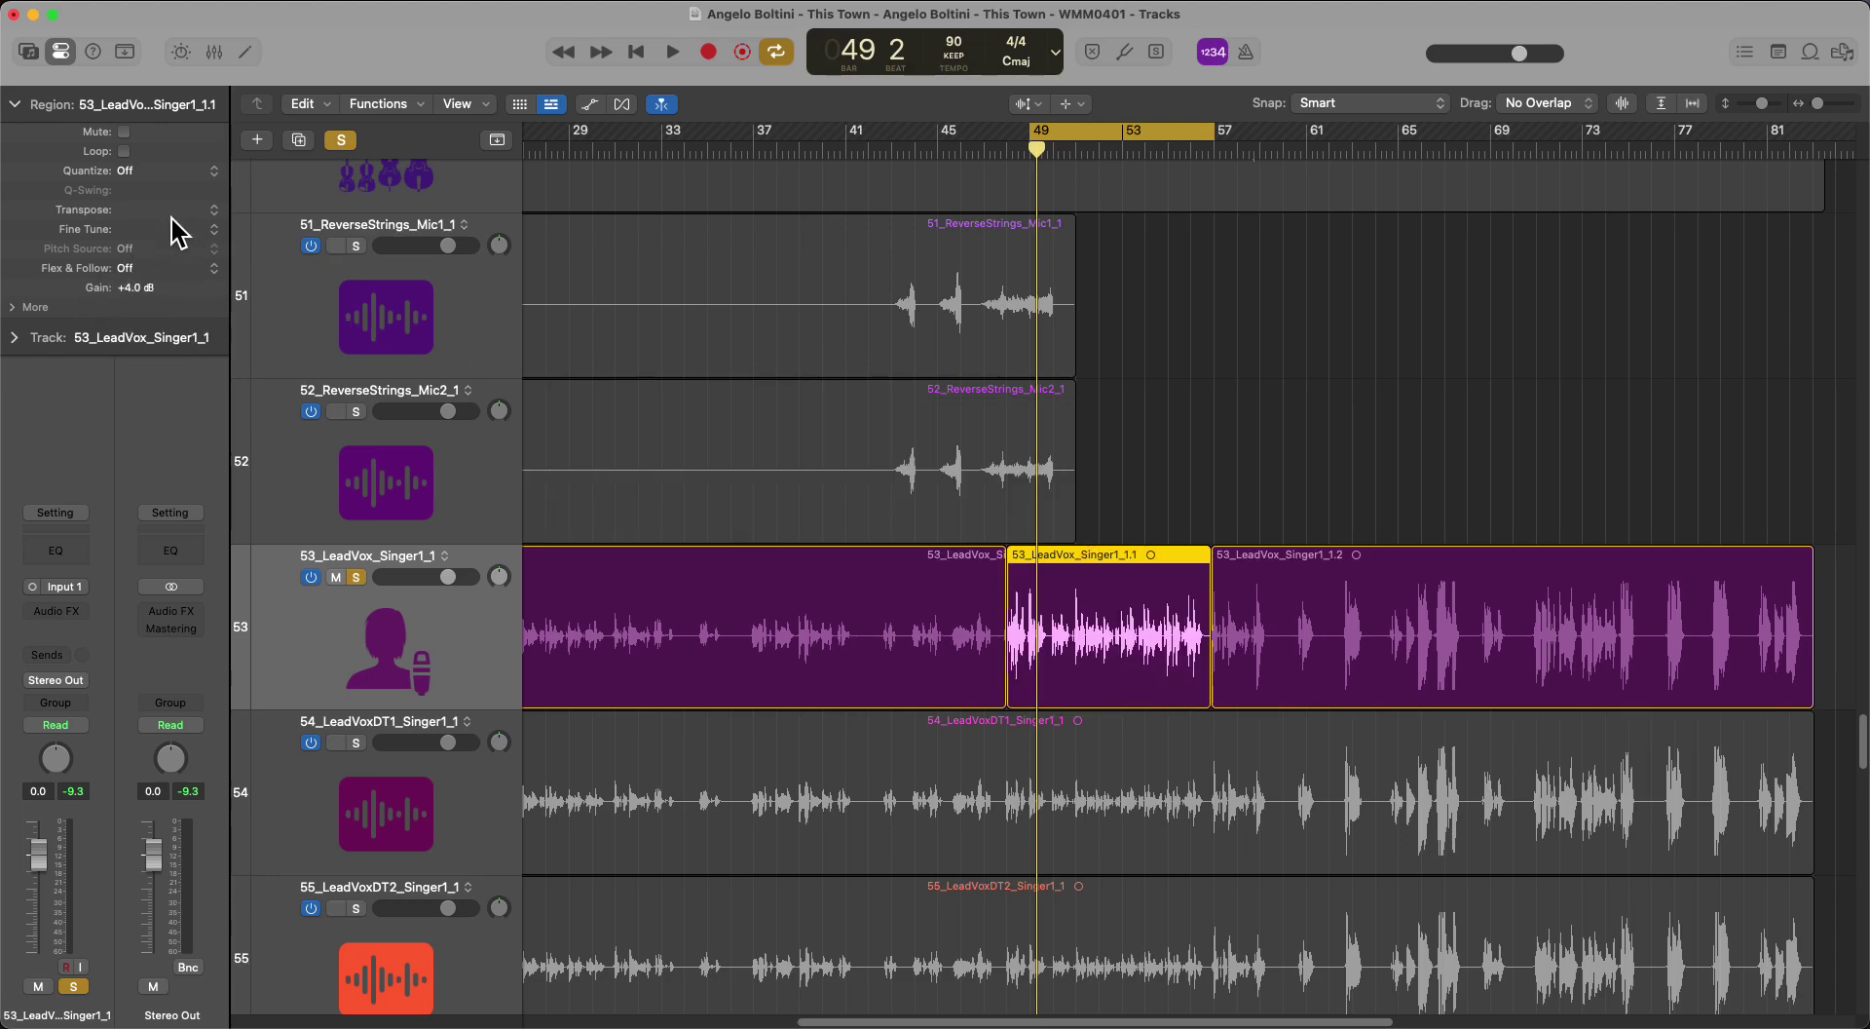
key(super+z)
key(super+z)
key(t)
key(t)
Step: Set the gain parameter of the middle lead vocal region to +20 dB and undo the change
click(1093, 589)
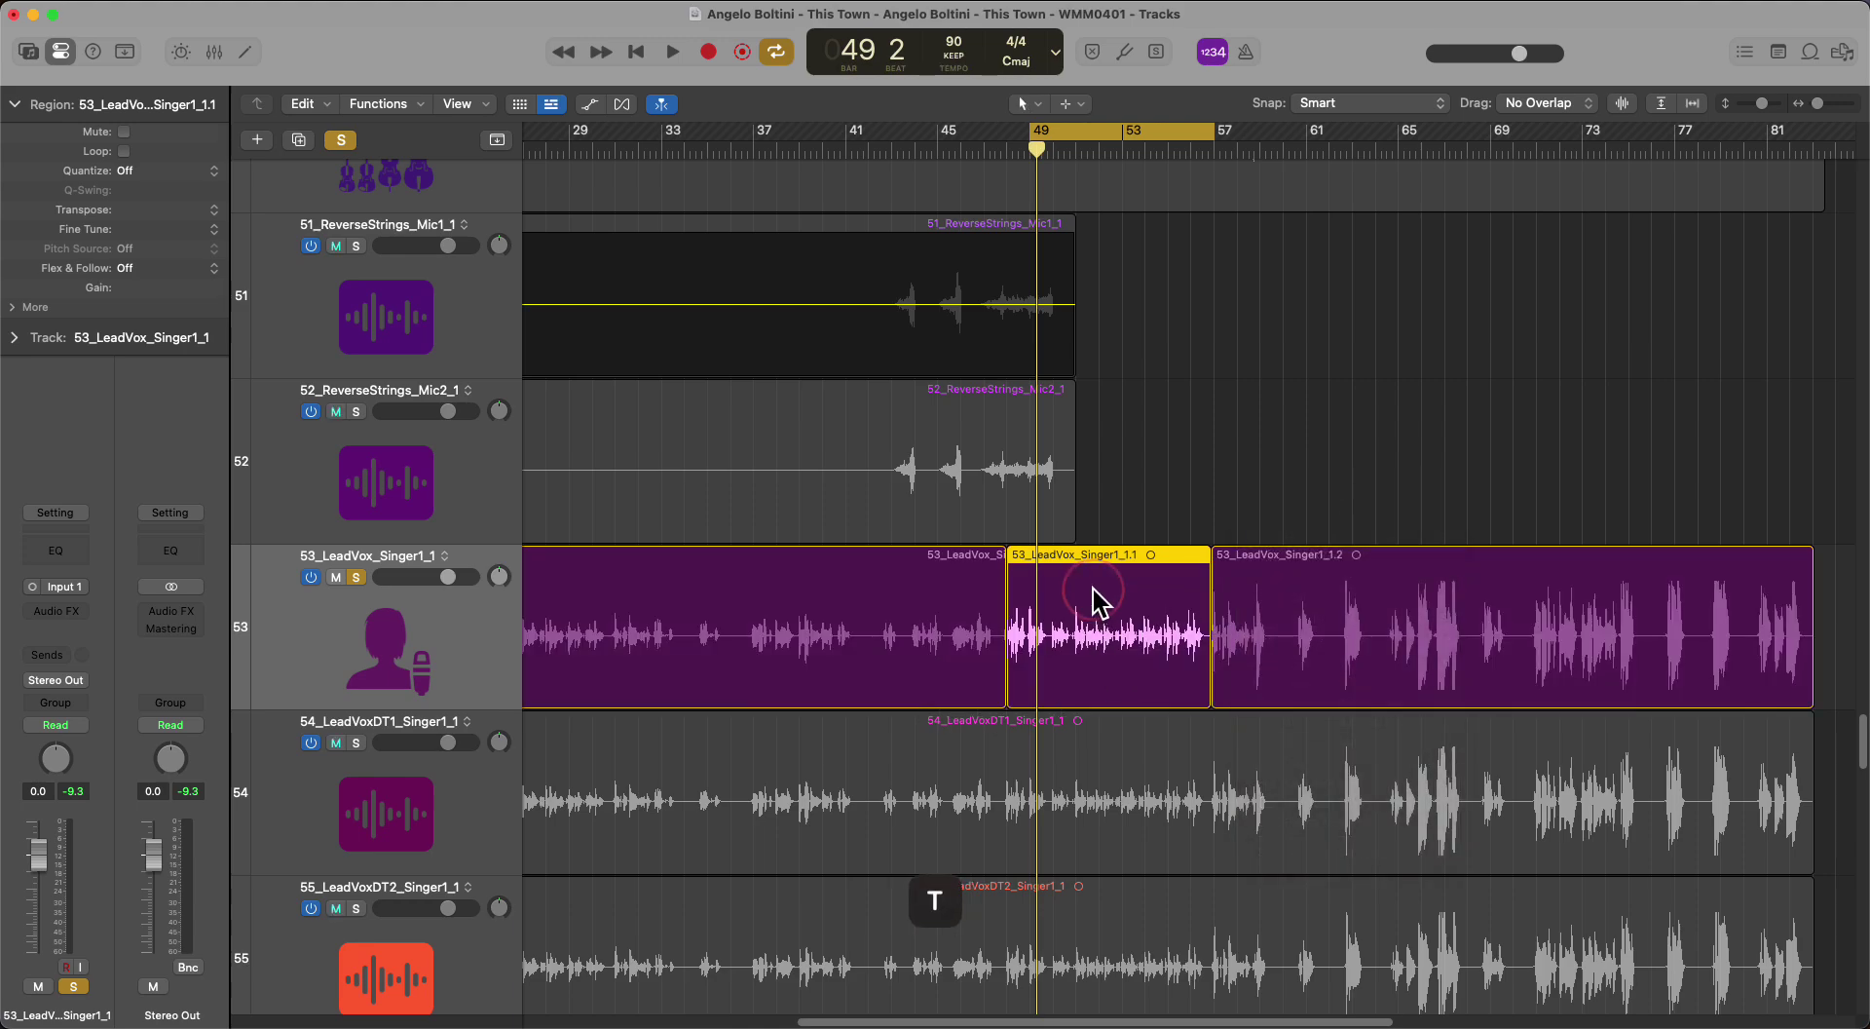
double_click(130, 287)
text(+20)
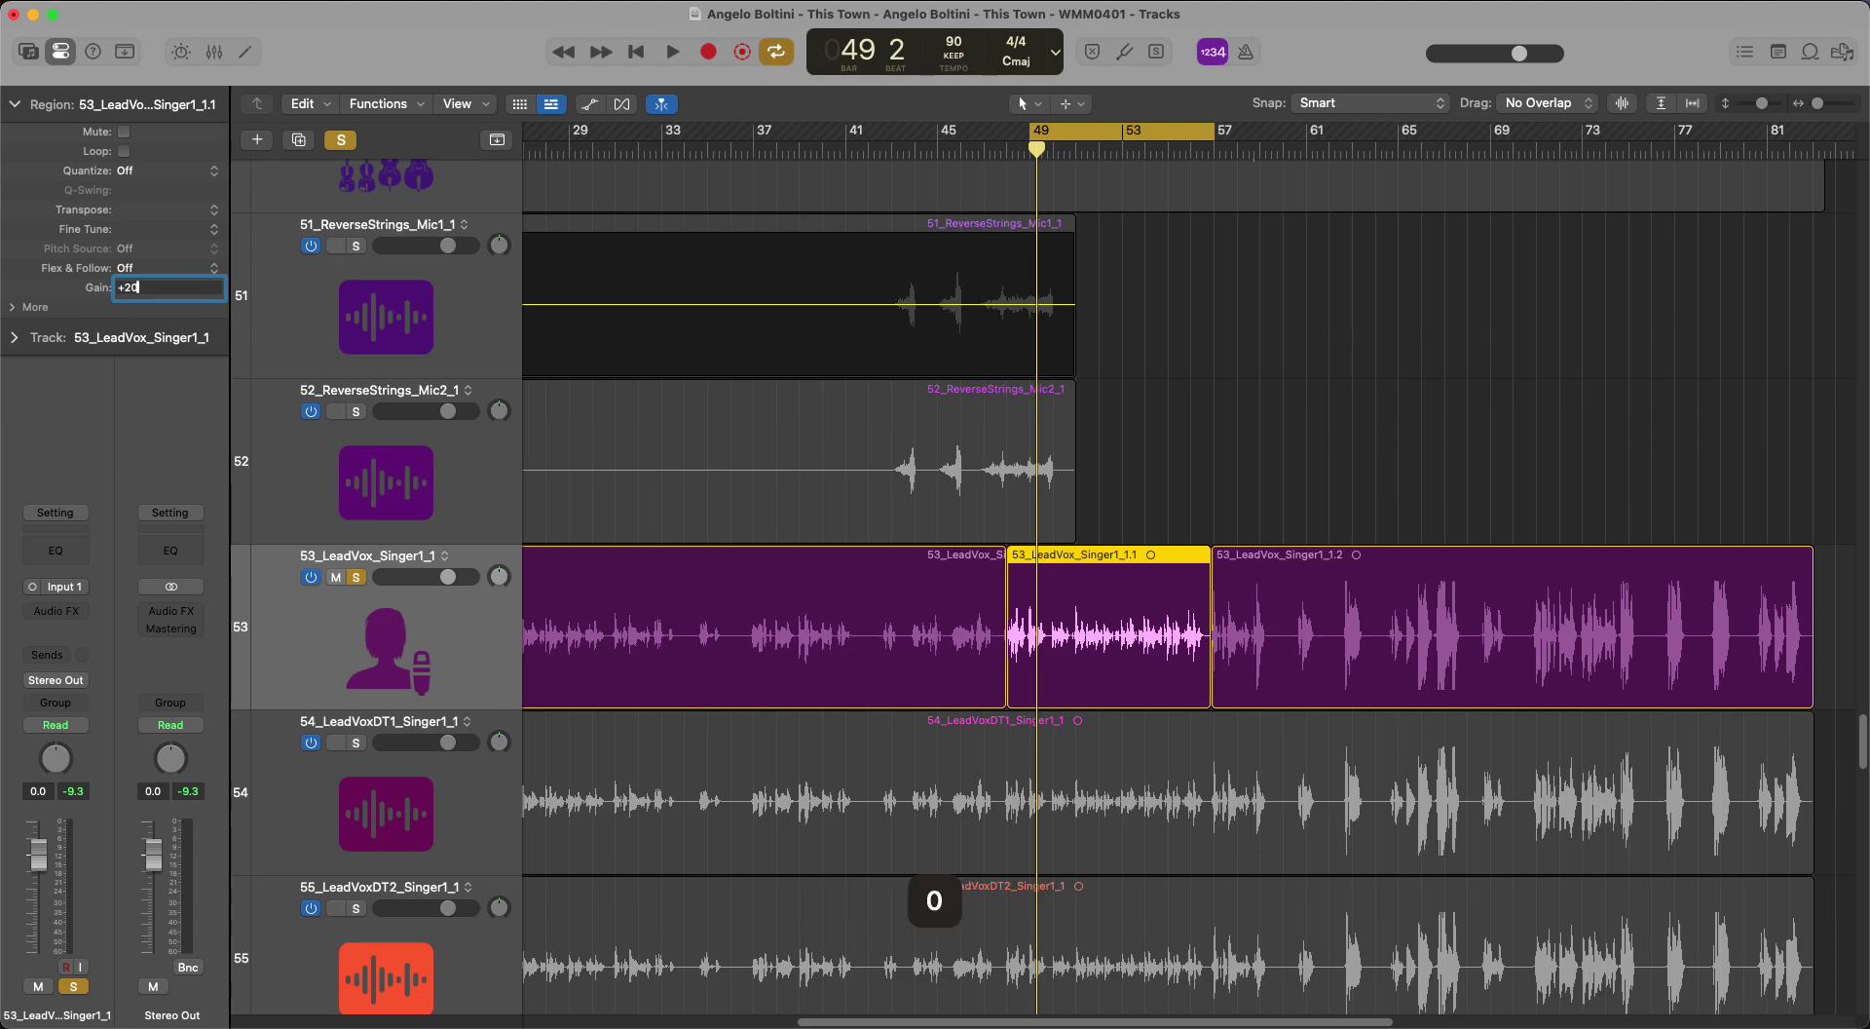
key(Return)
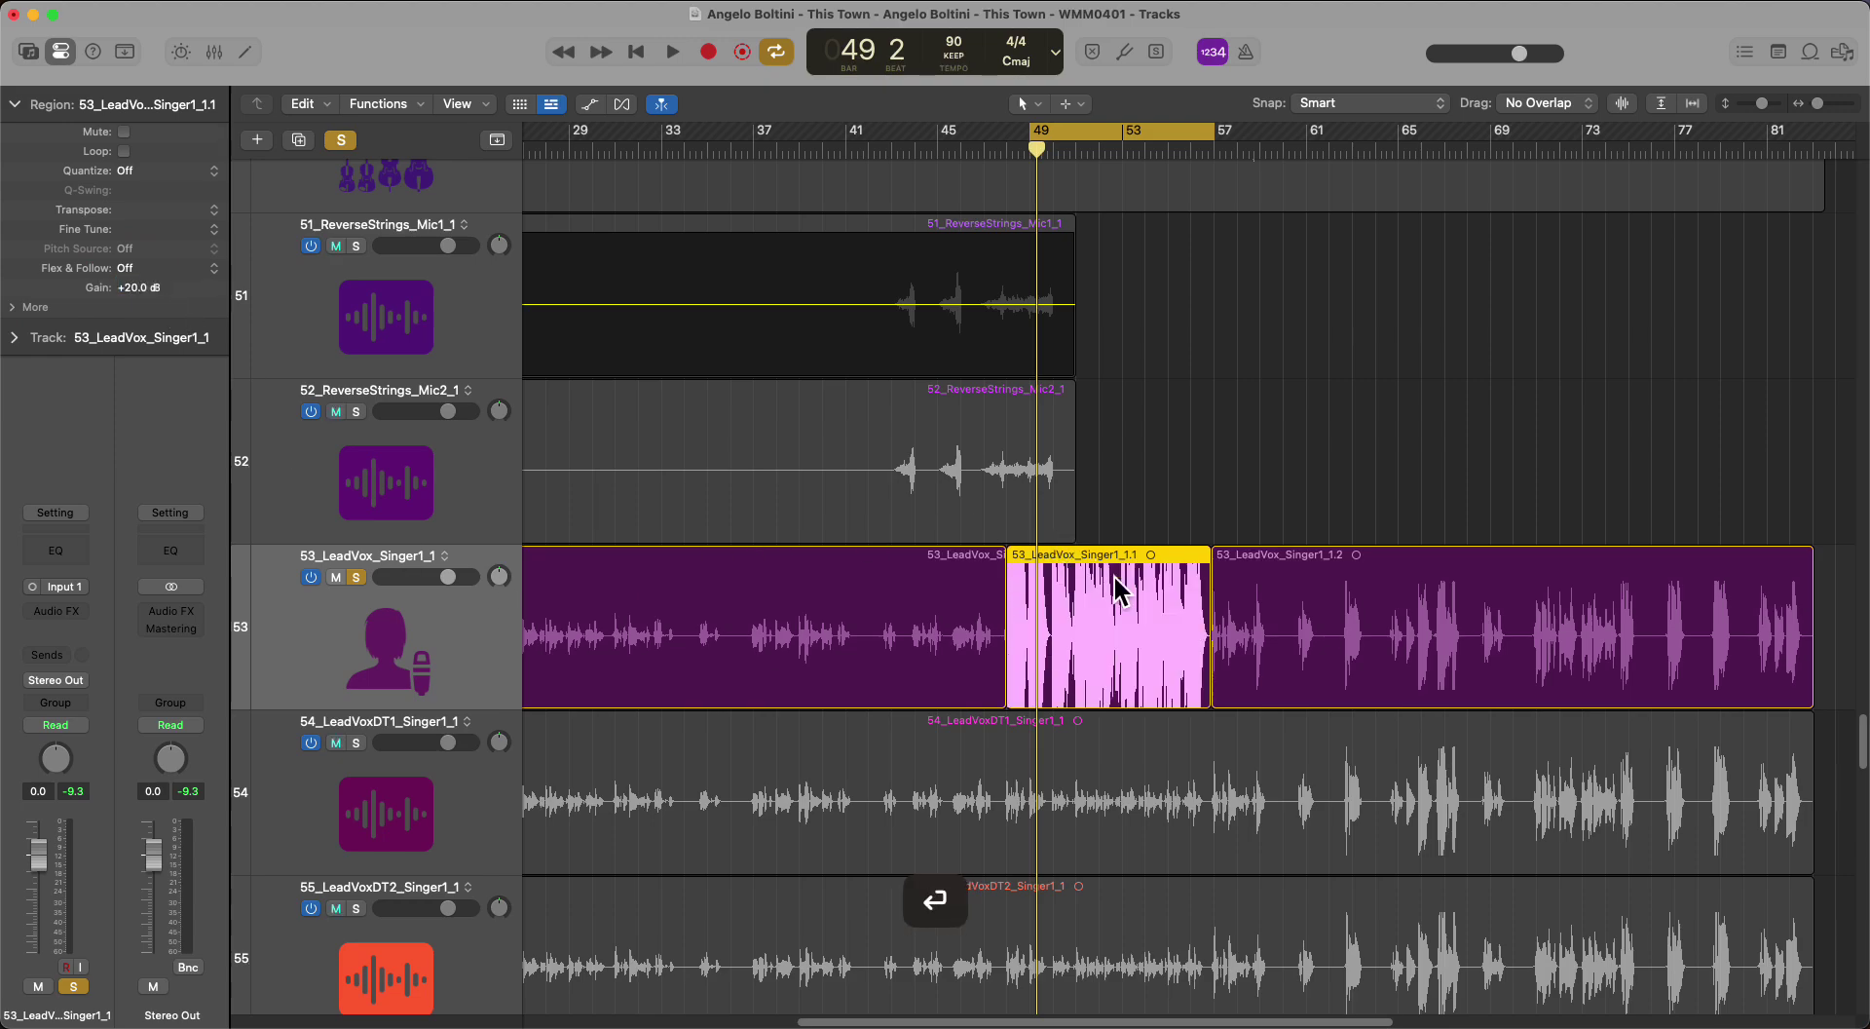
key(super+z)
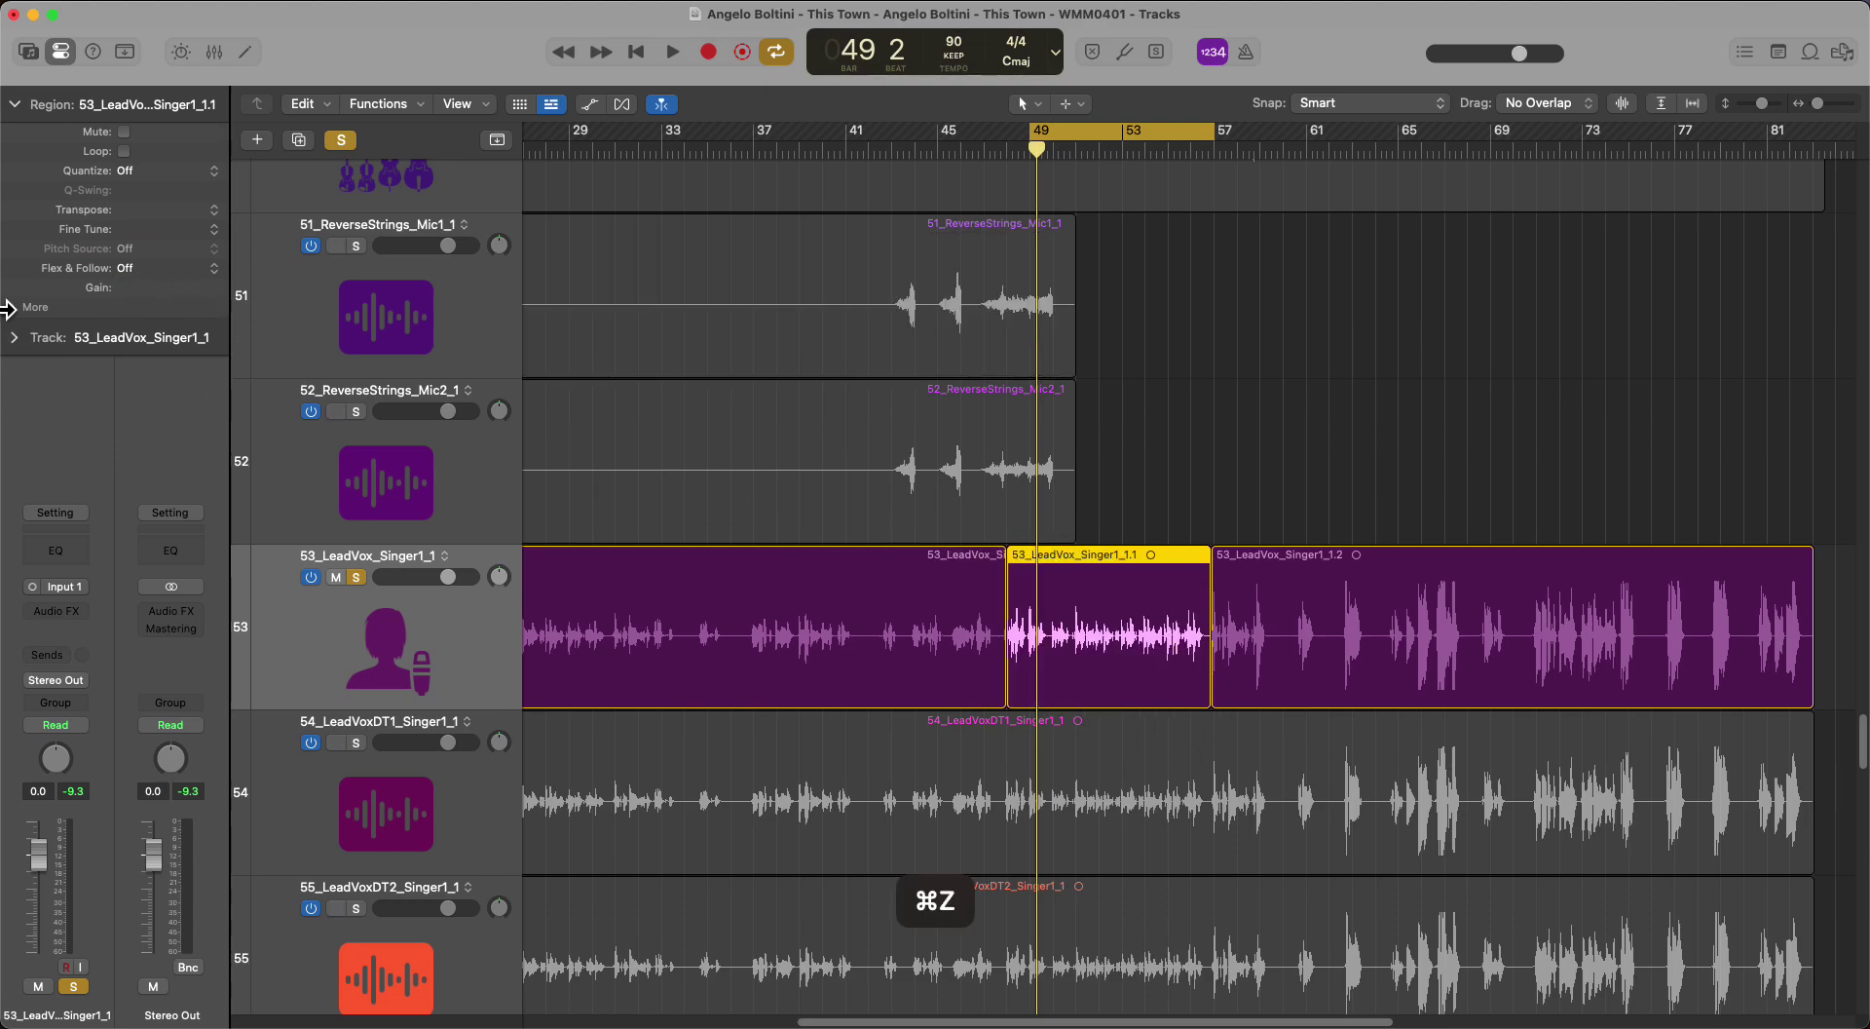
Step: Expand the additional region parameters and try a fade-out of about 18,383 at the end of the last lead vocal region, undoing it
click(10, 307)
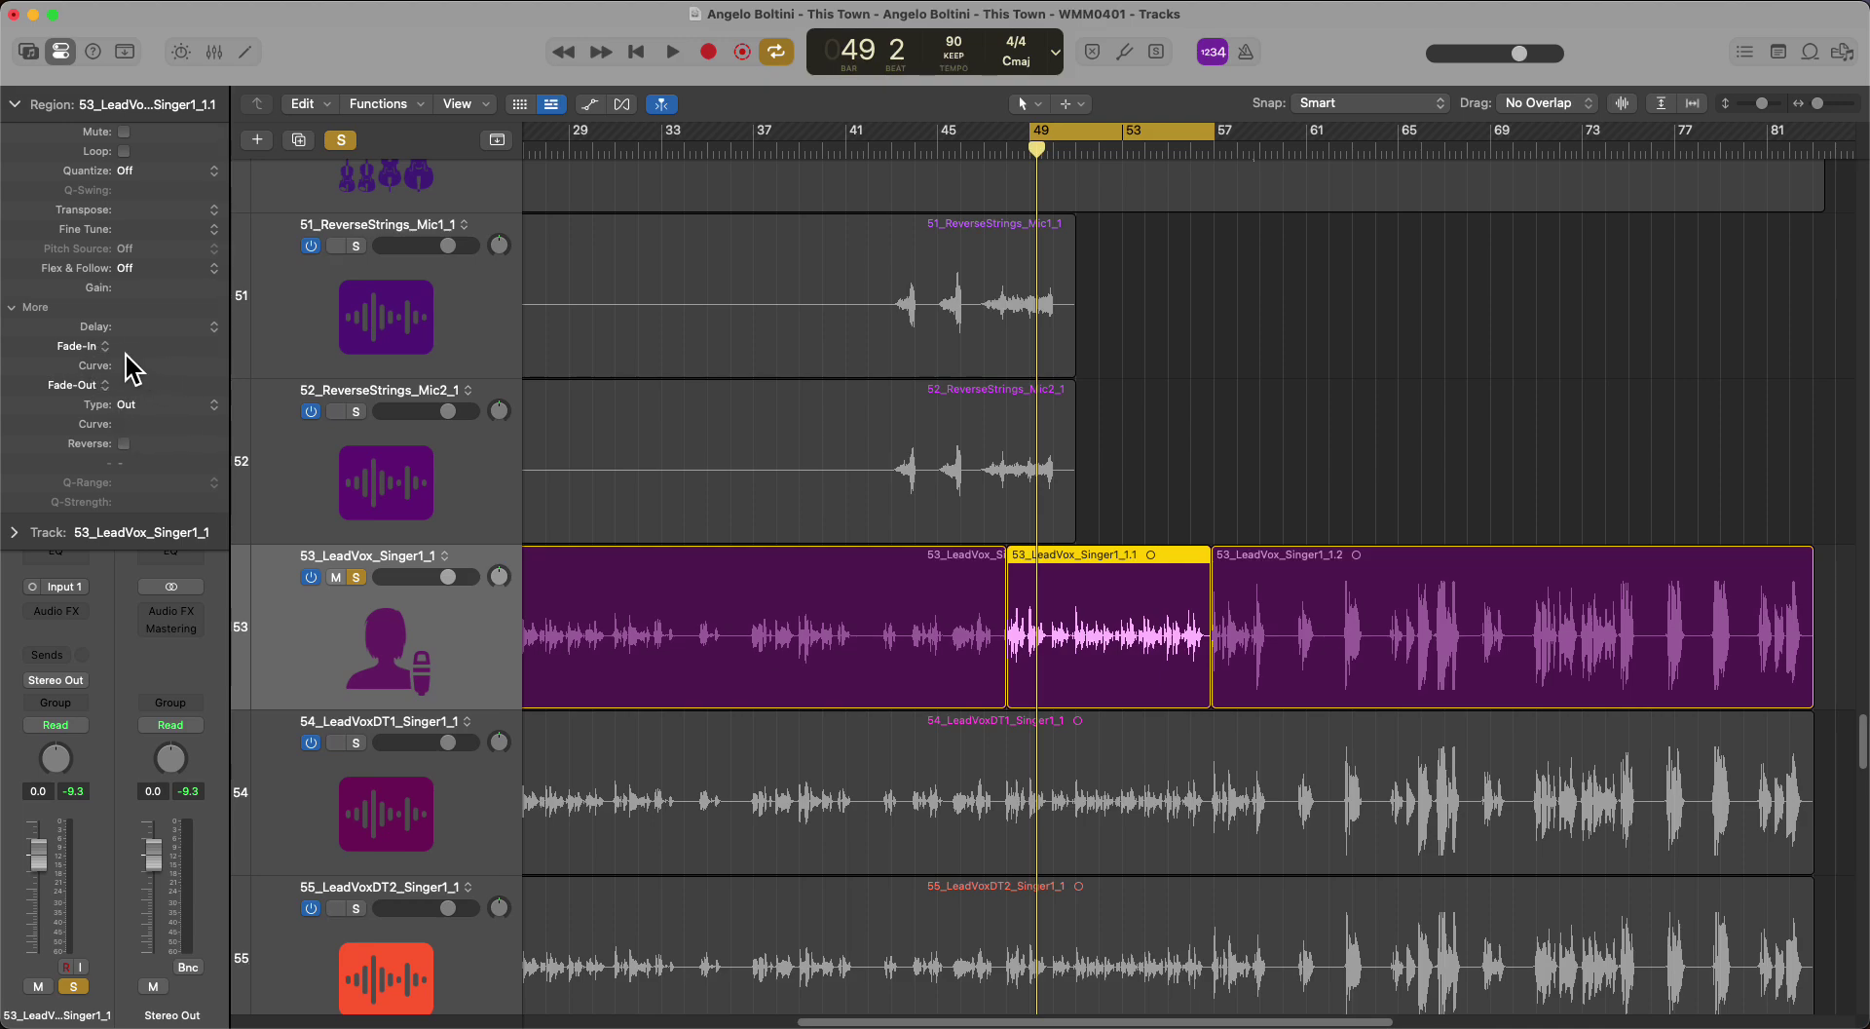
scroll(1358, 599, right, 10)
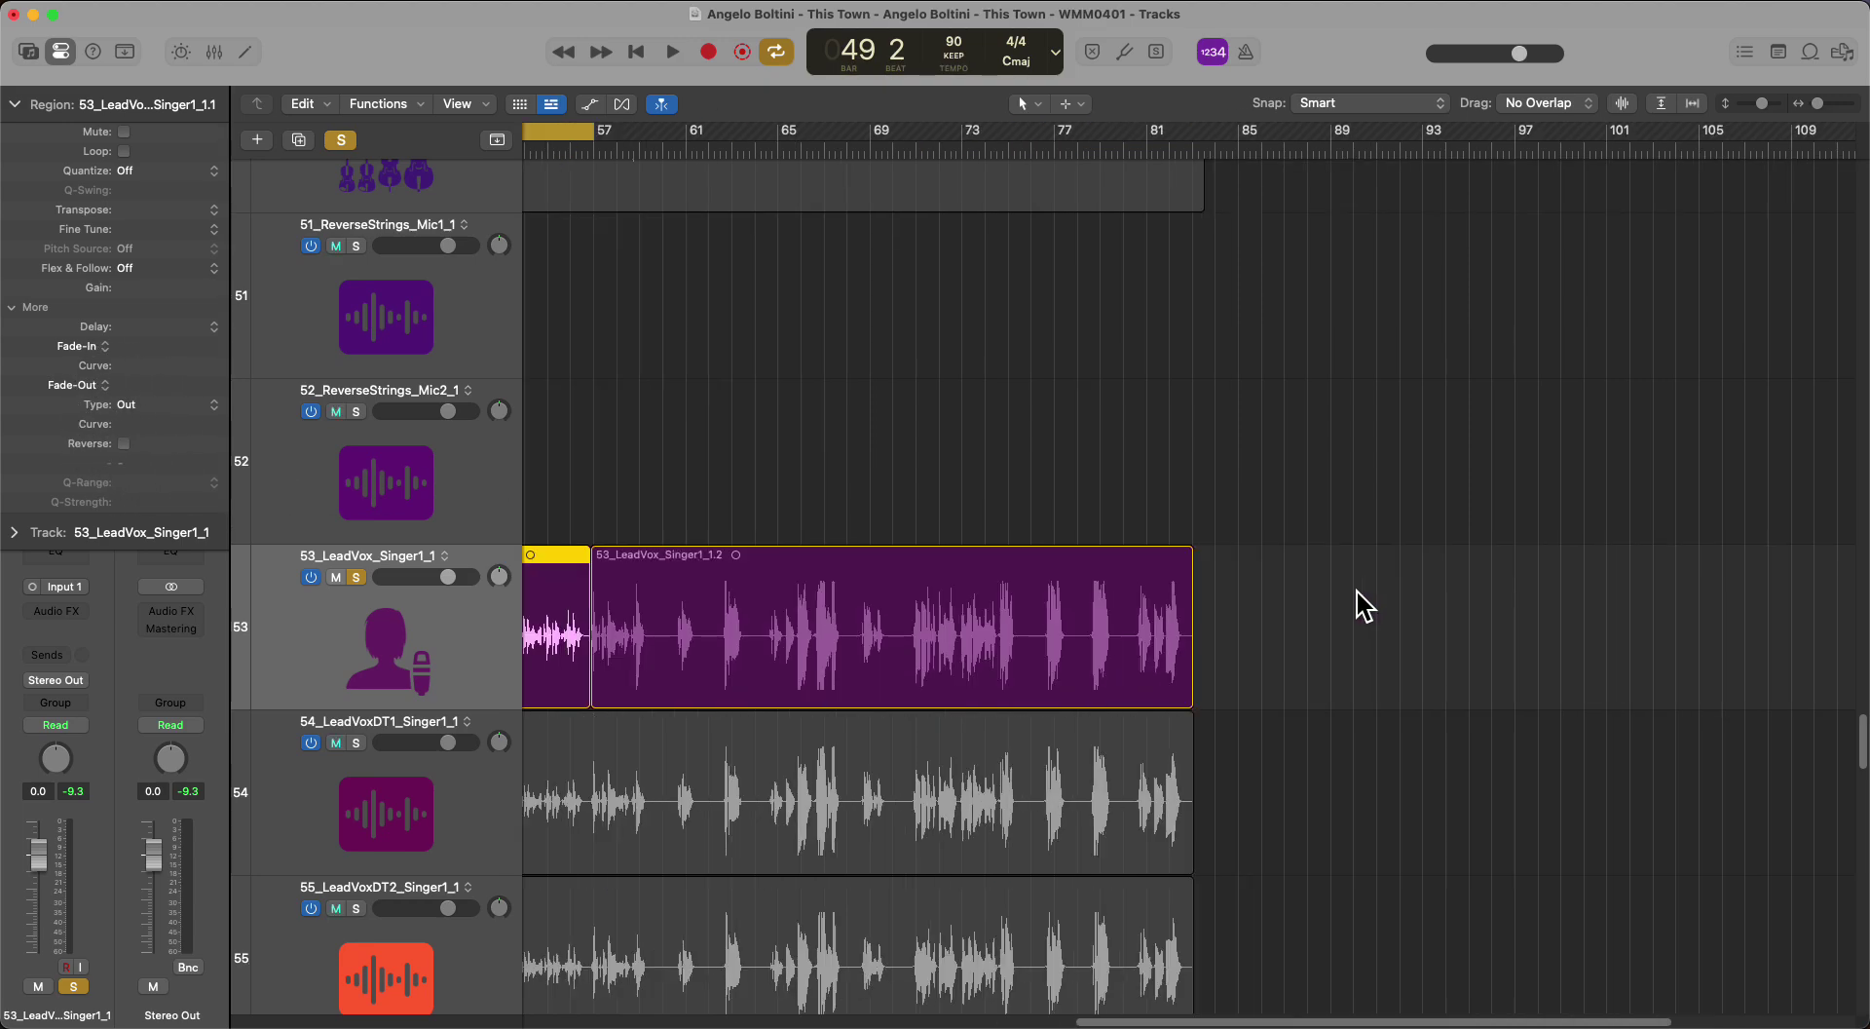
drag(1142, 552, 987, 554)
right_click(1100, 609)
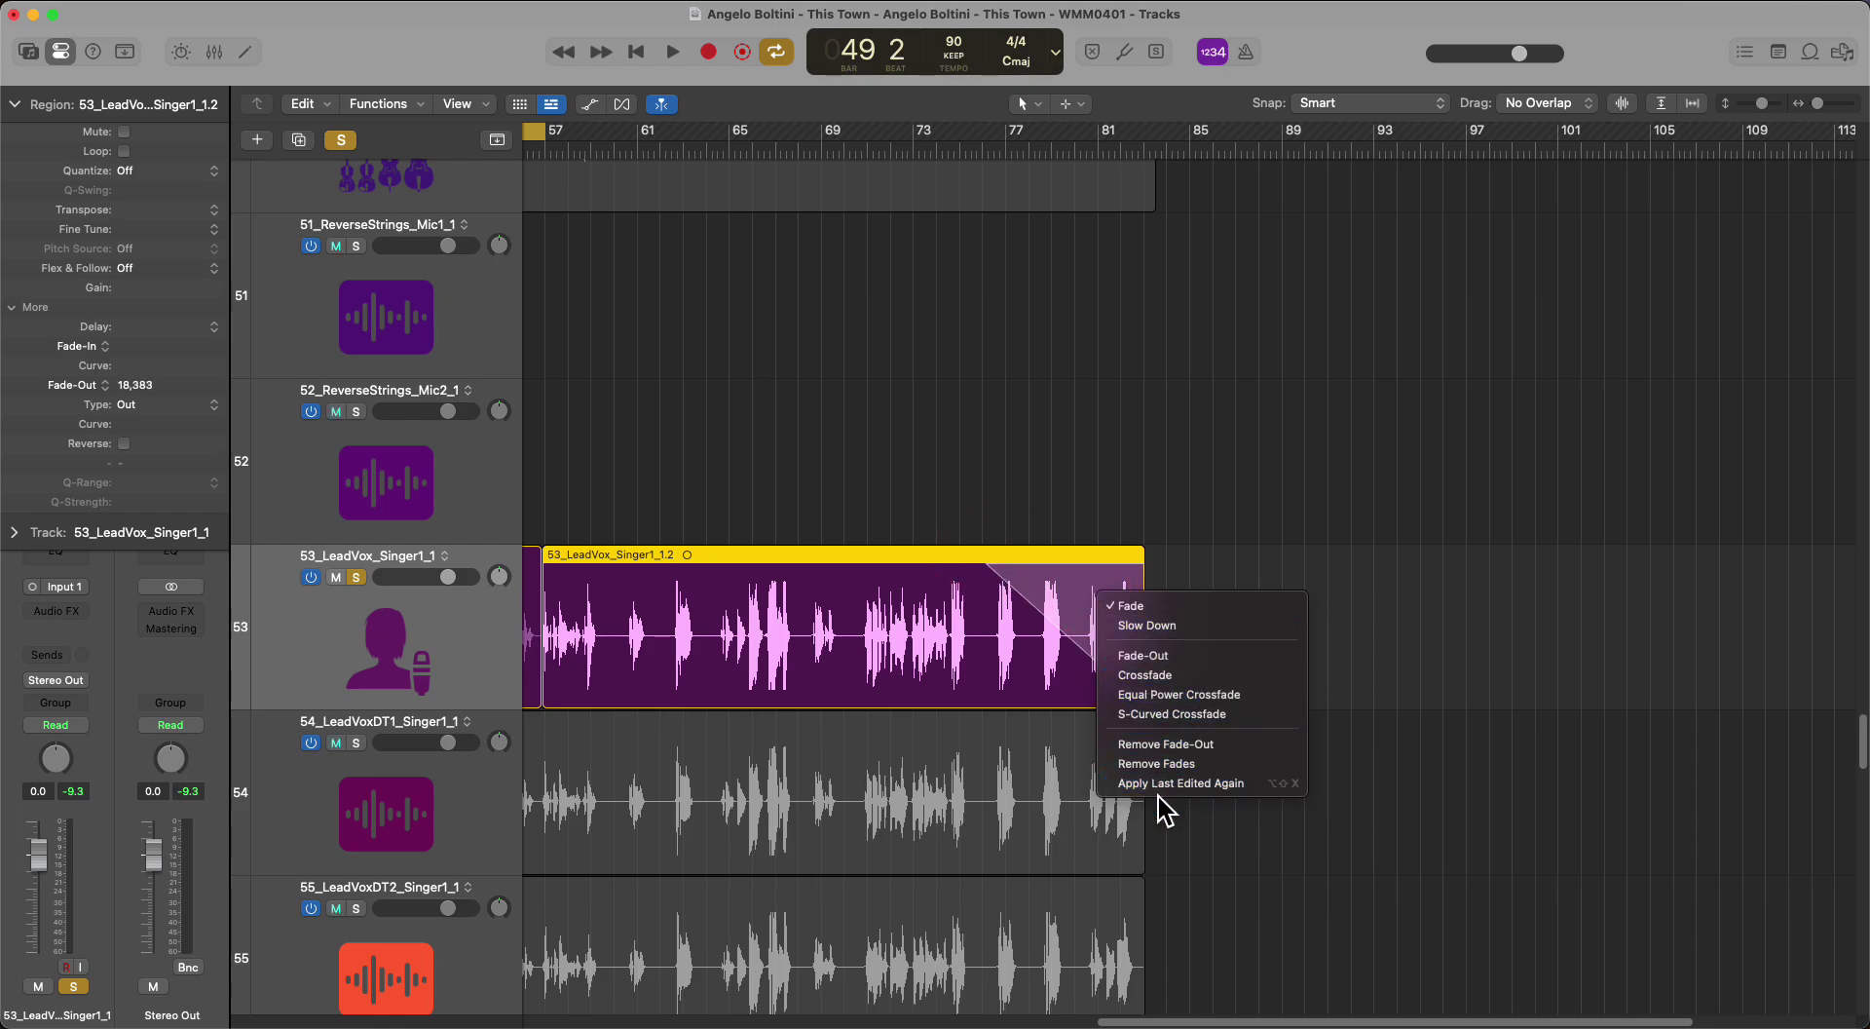
click(1239, 502)
key(super+z)
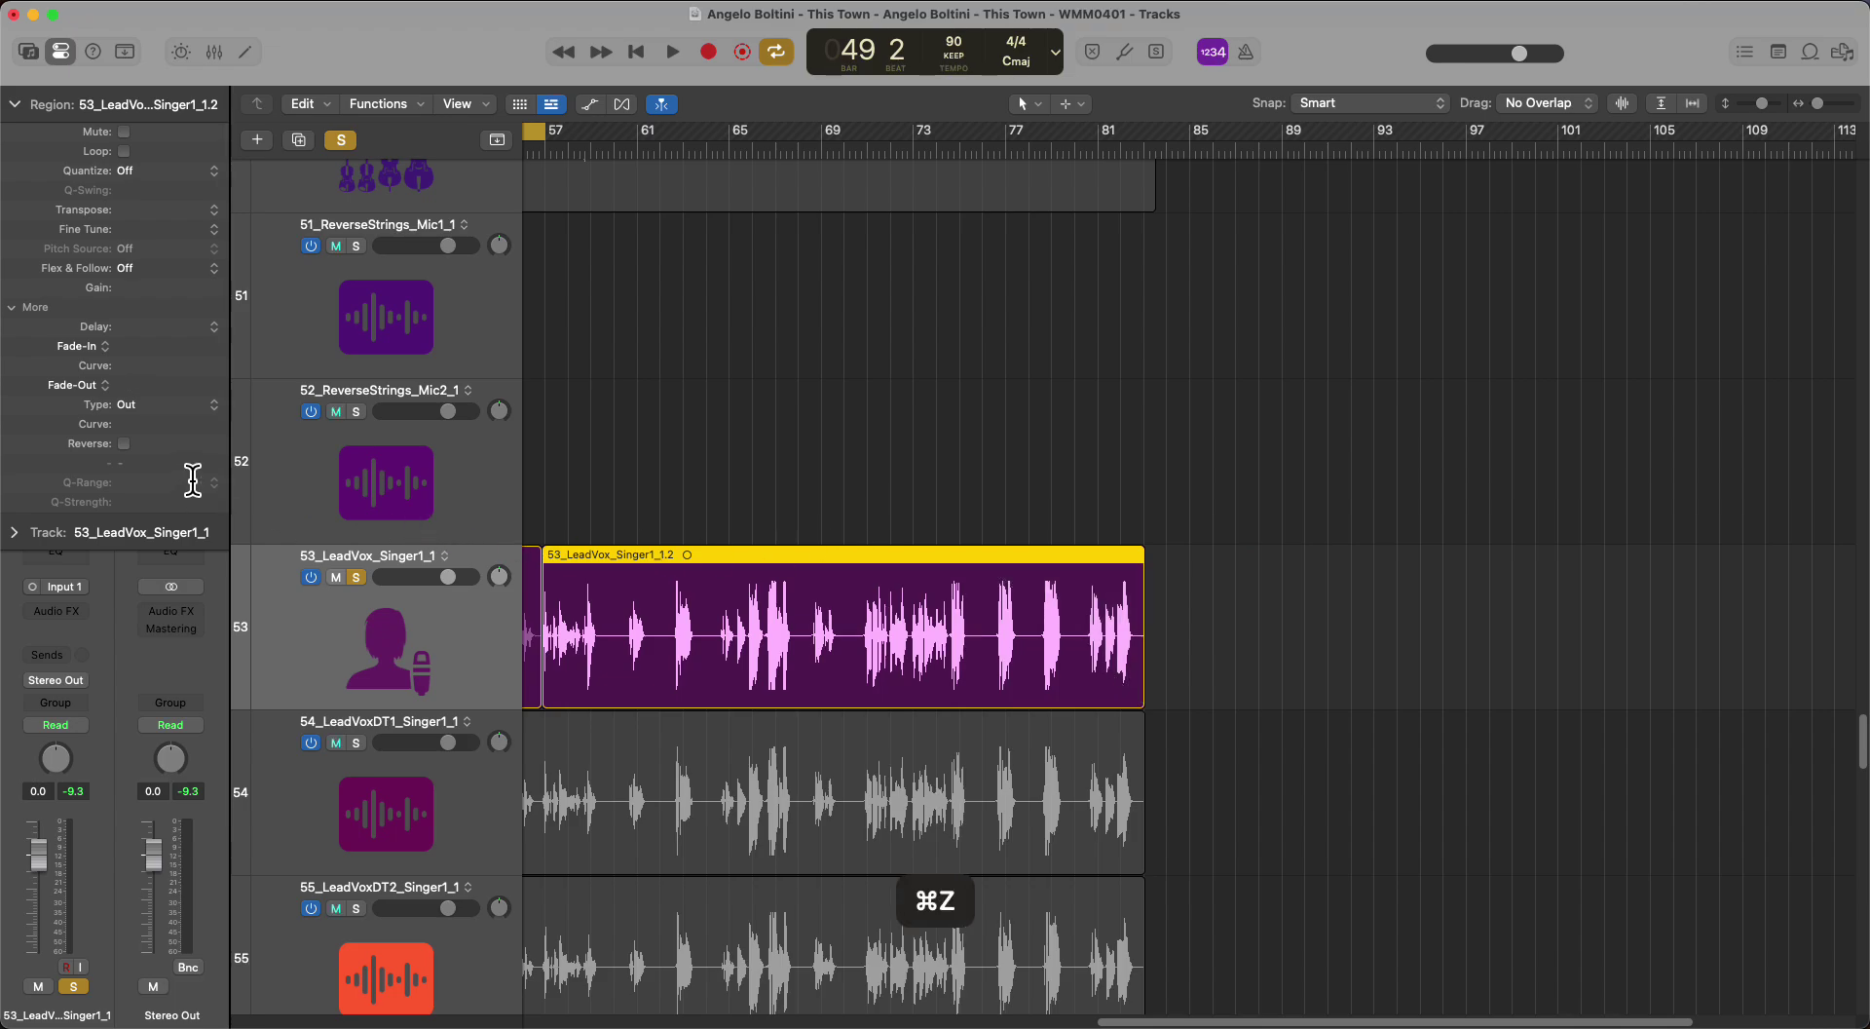
Step: Deselect all regions and inspect the track parameters of the lead vocal track alongside the default audio region parameters
key(z)
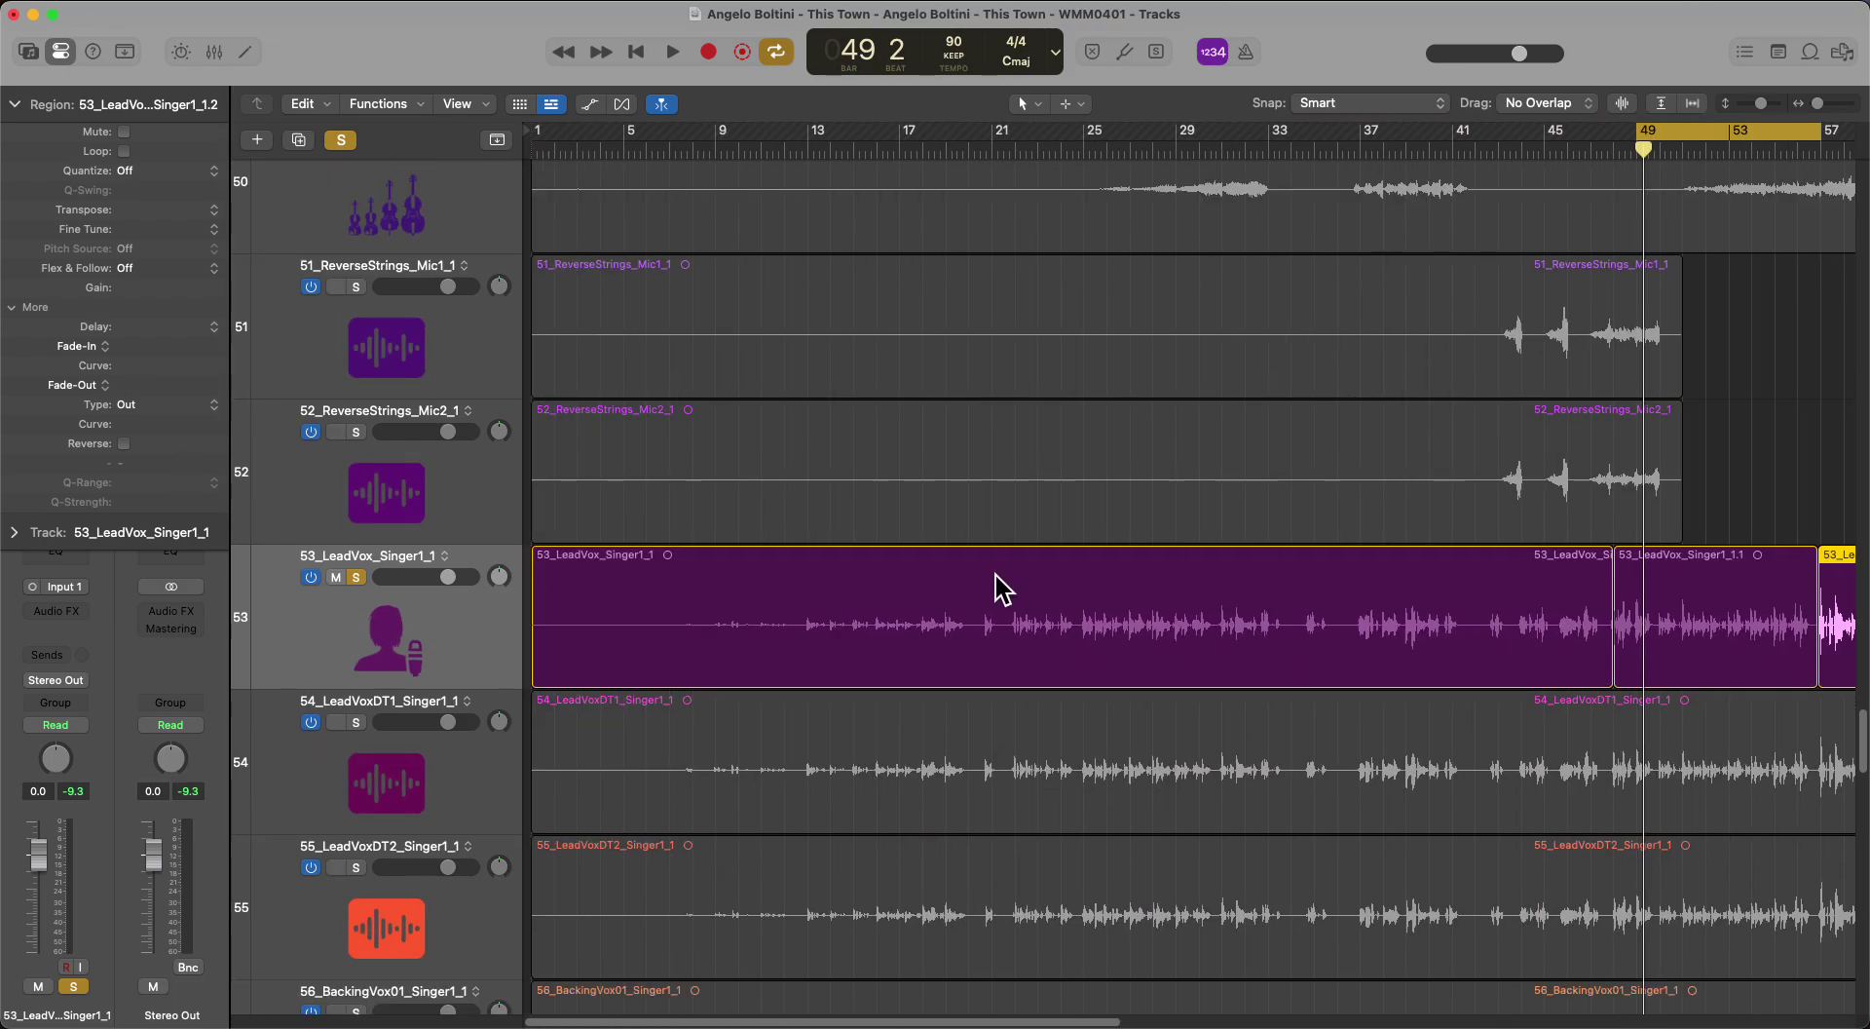
key(super+Left)
click(1567, 631)
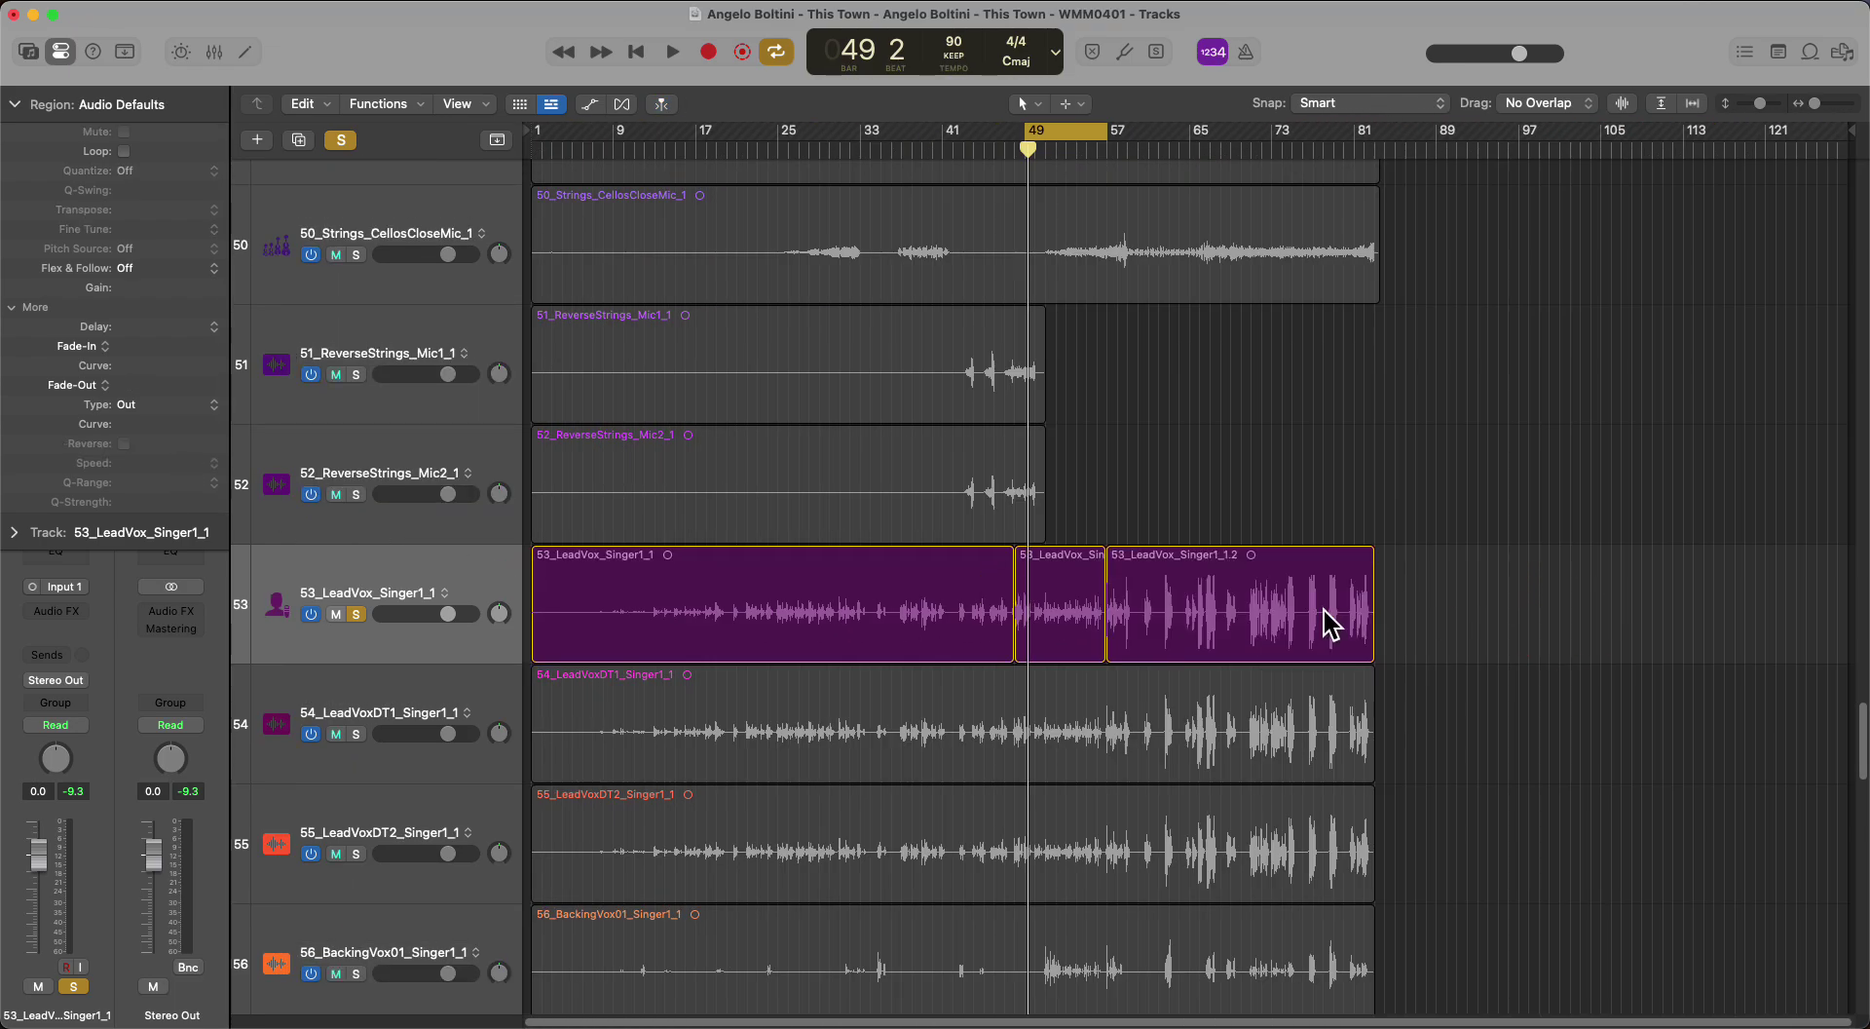
click(13, 532)
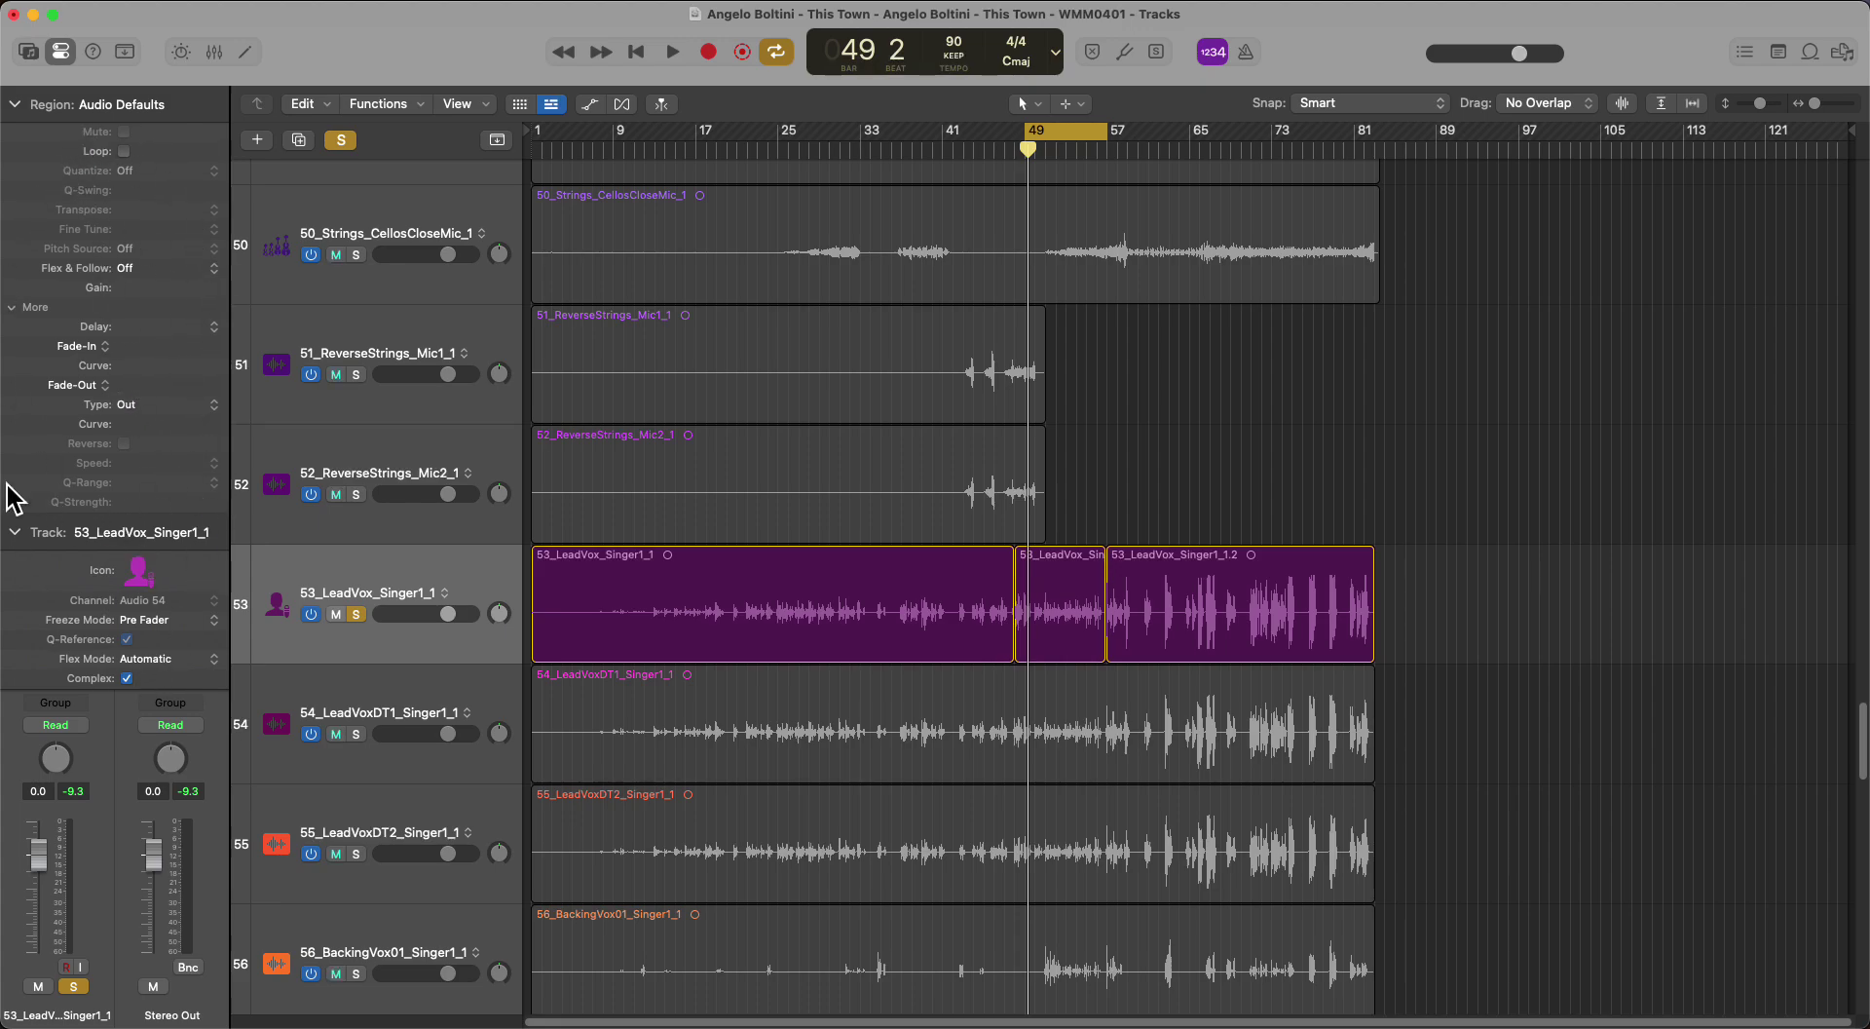
click(15, 105)
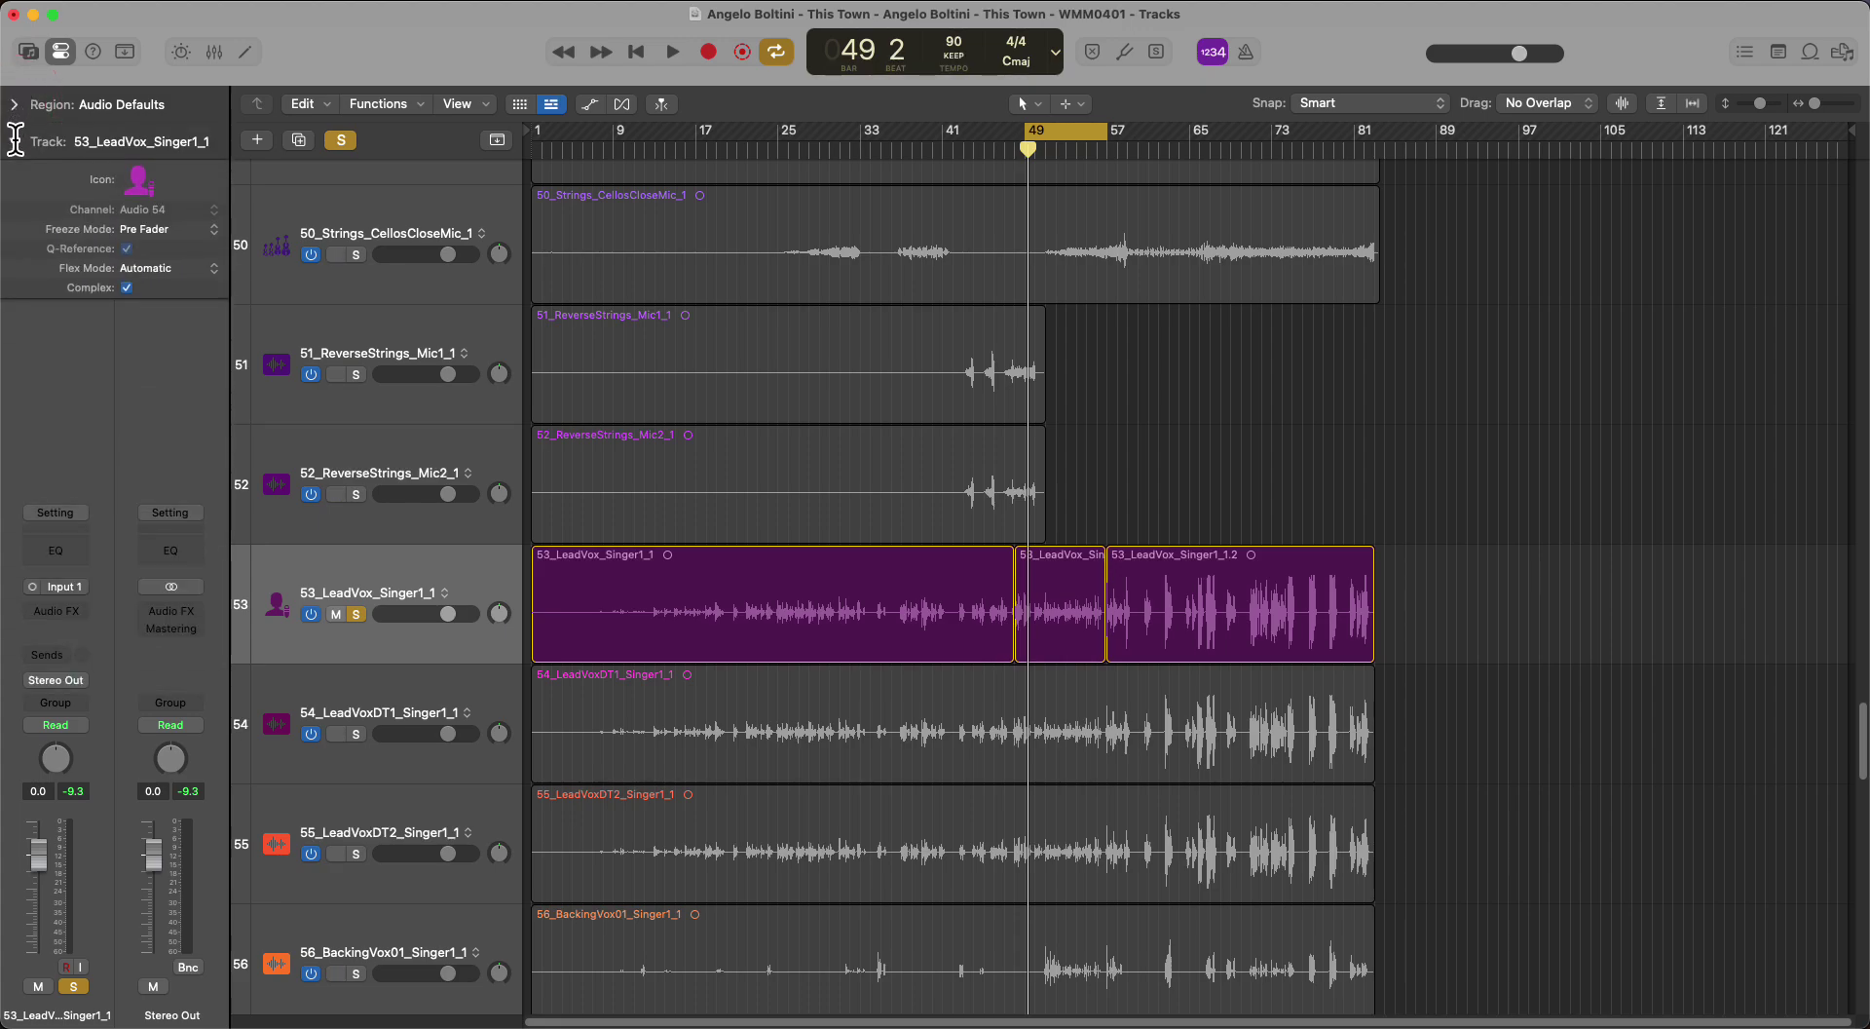
click(15, 104)
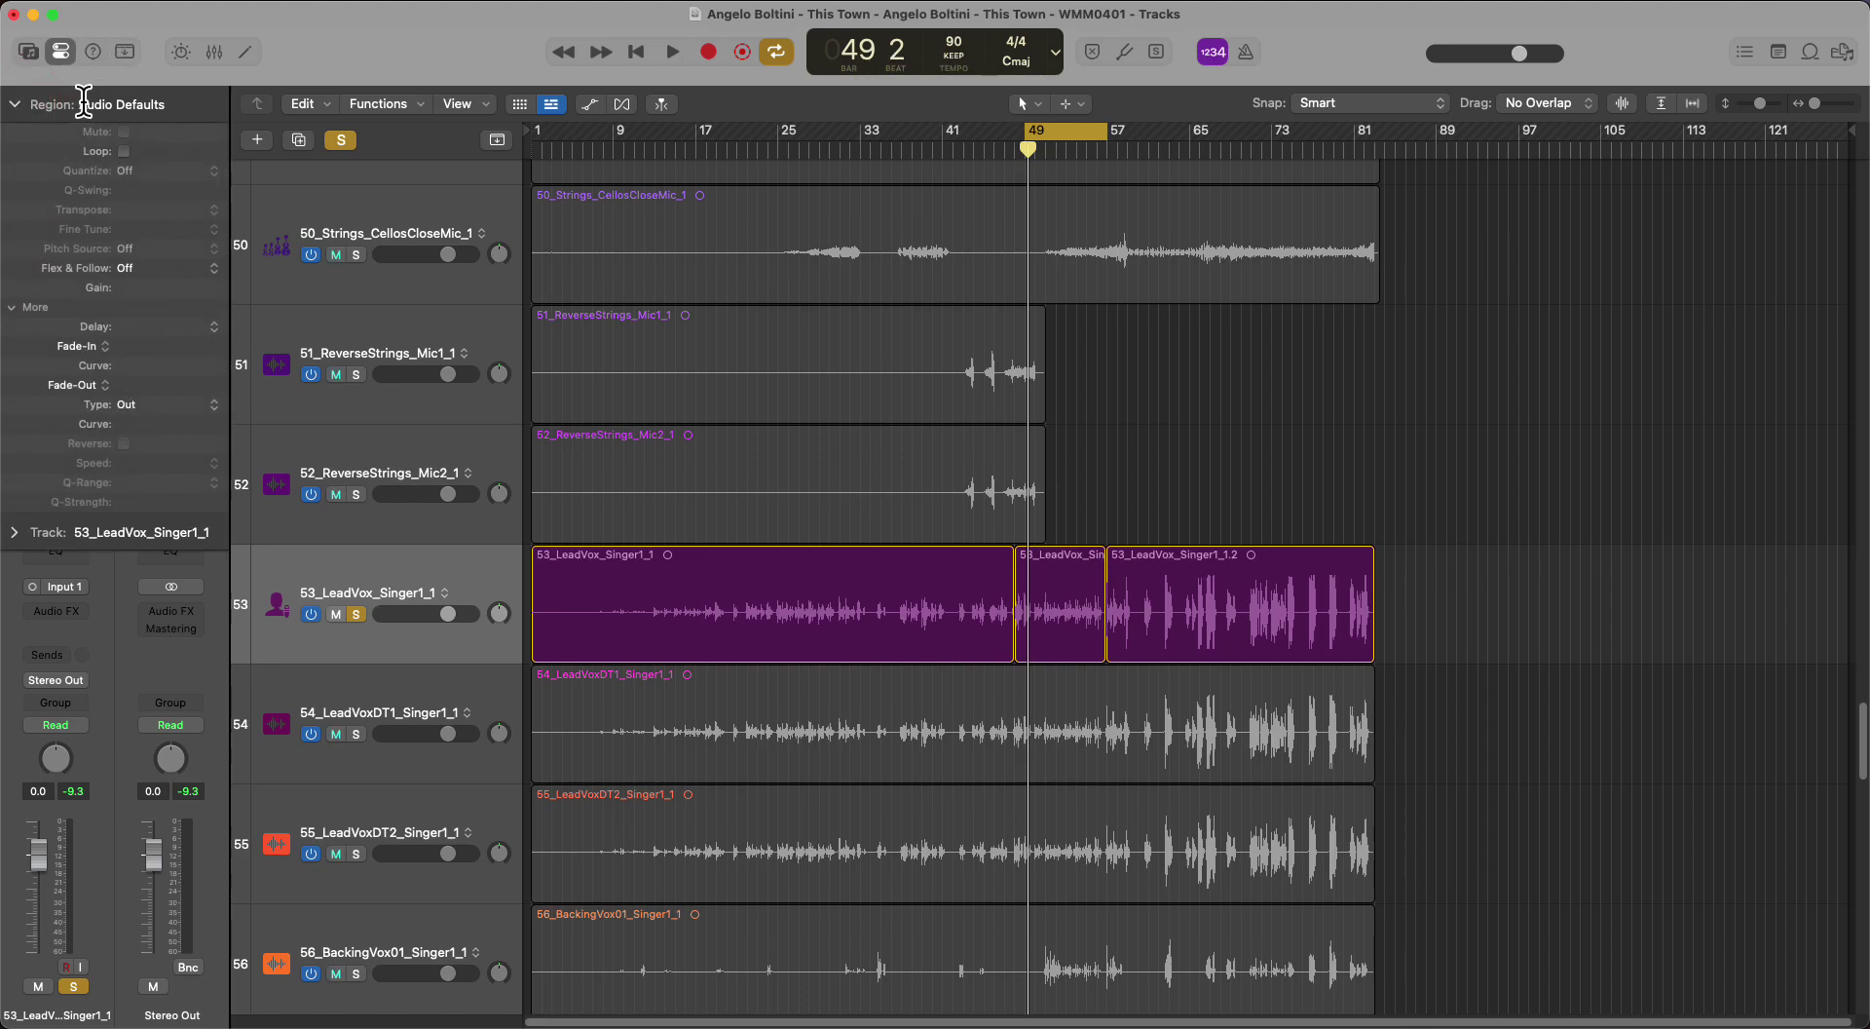
Step: Show Quick Help and read its descriptions of the Flex & Follow and fade Type region parameters
click(93, 52)
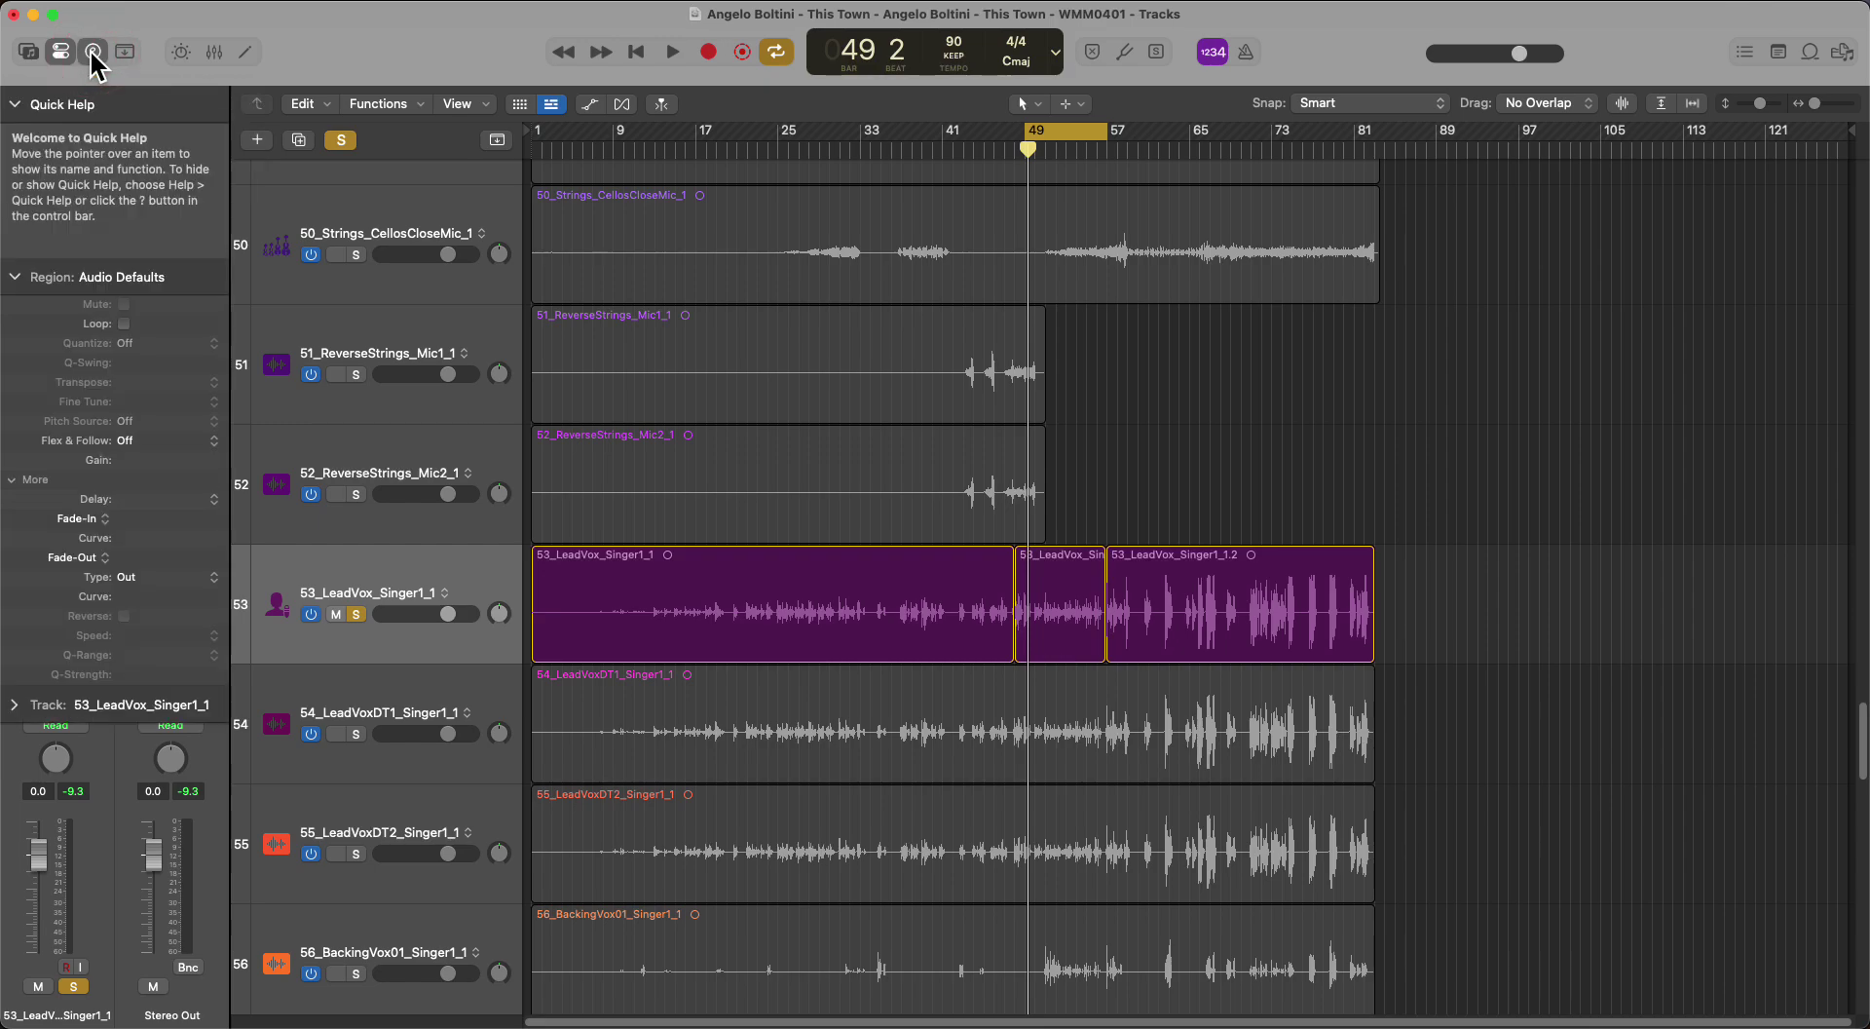
mouse_move(92, 400)
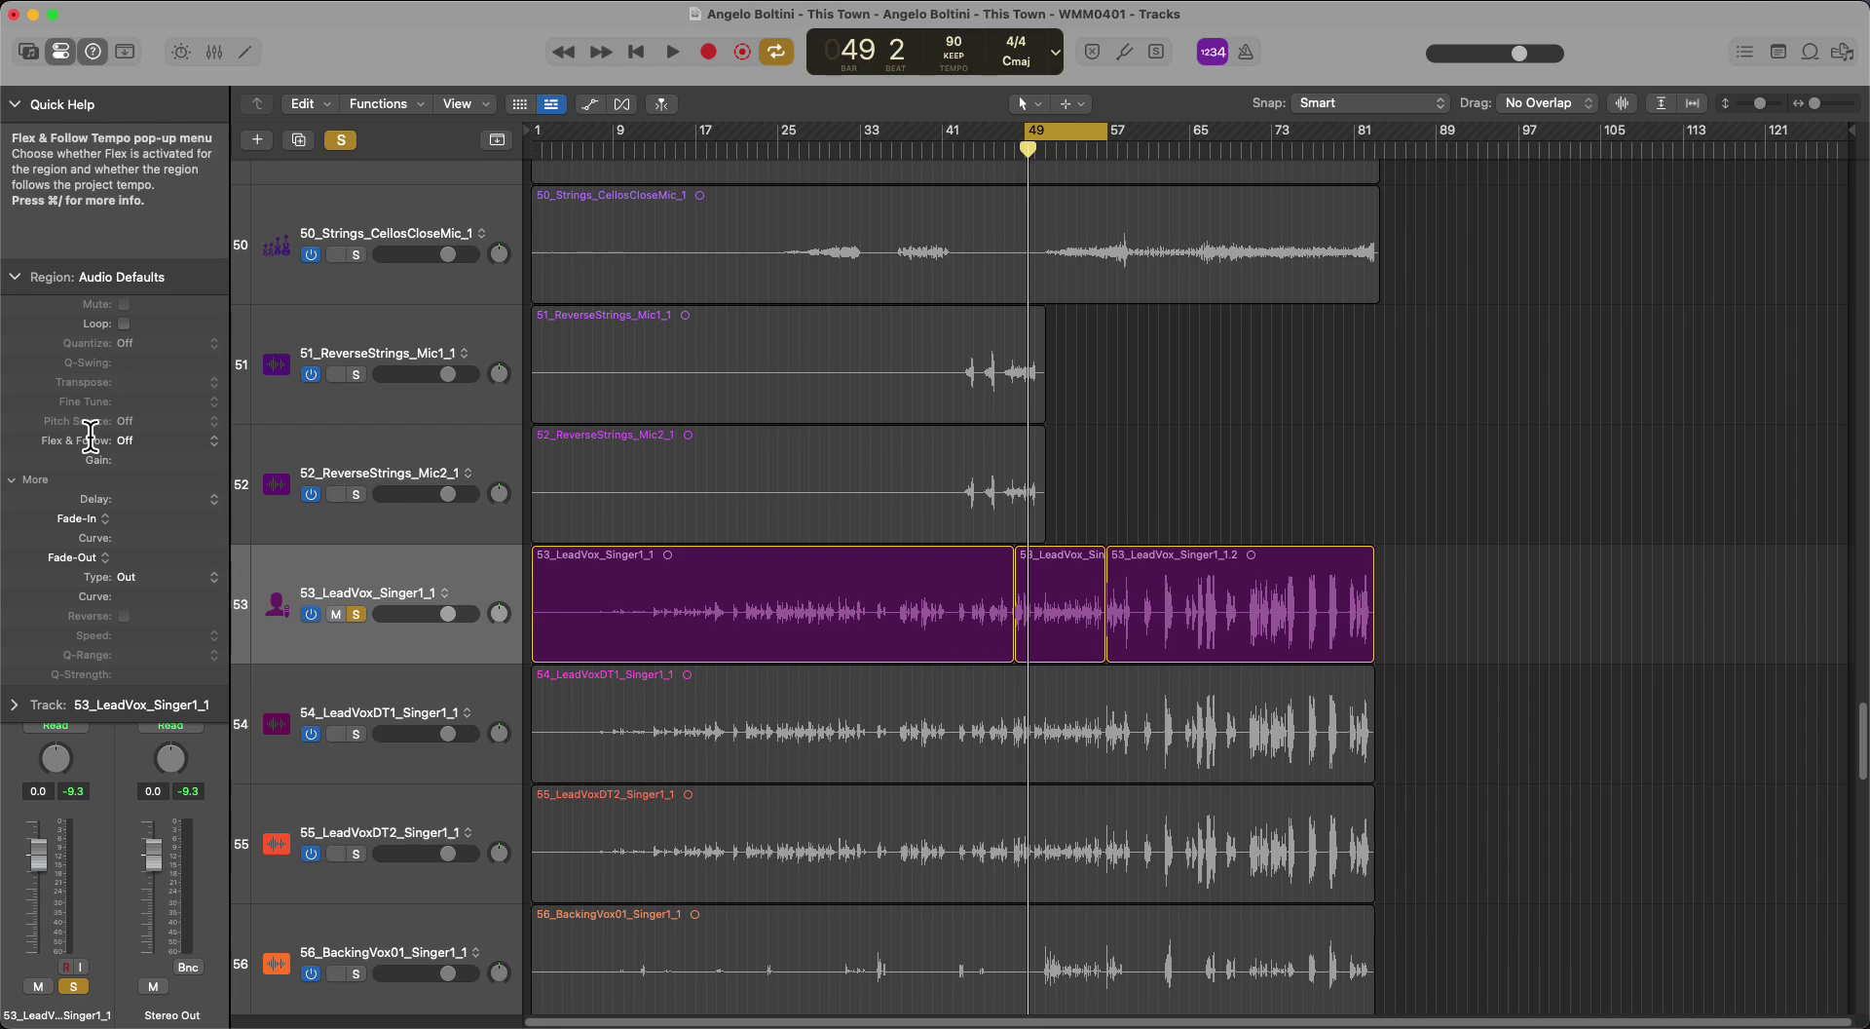
mouse_move(96, 569)
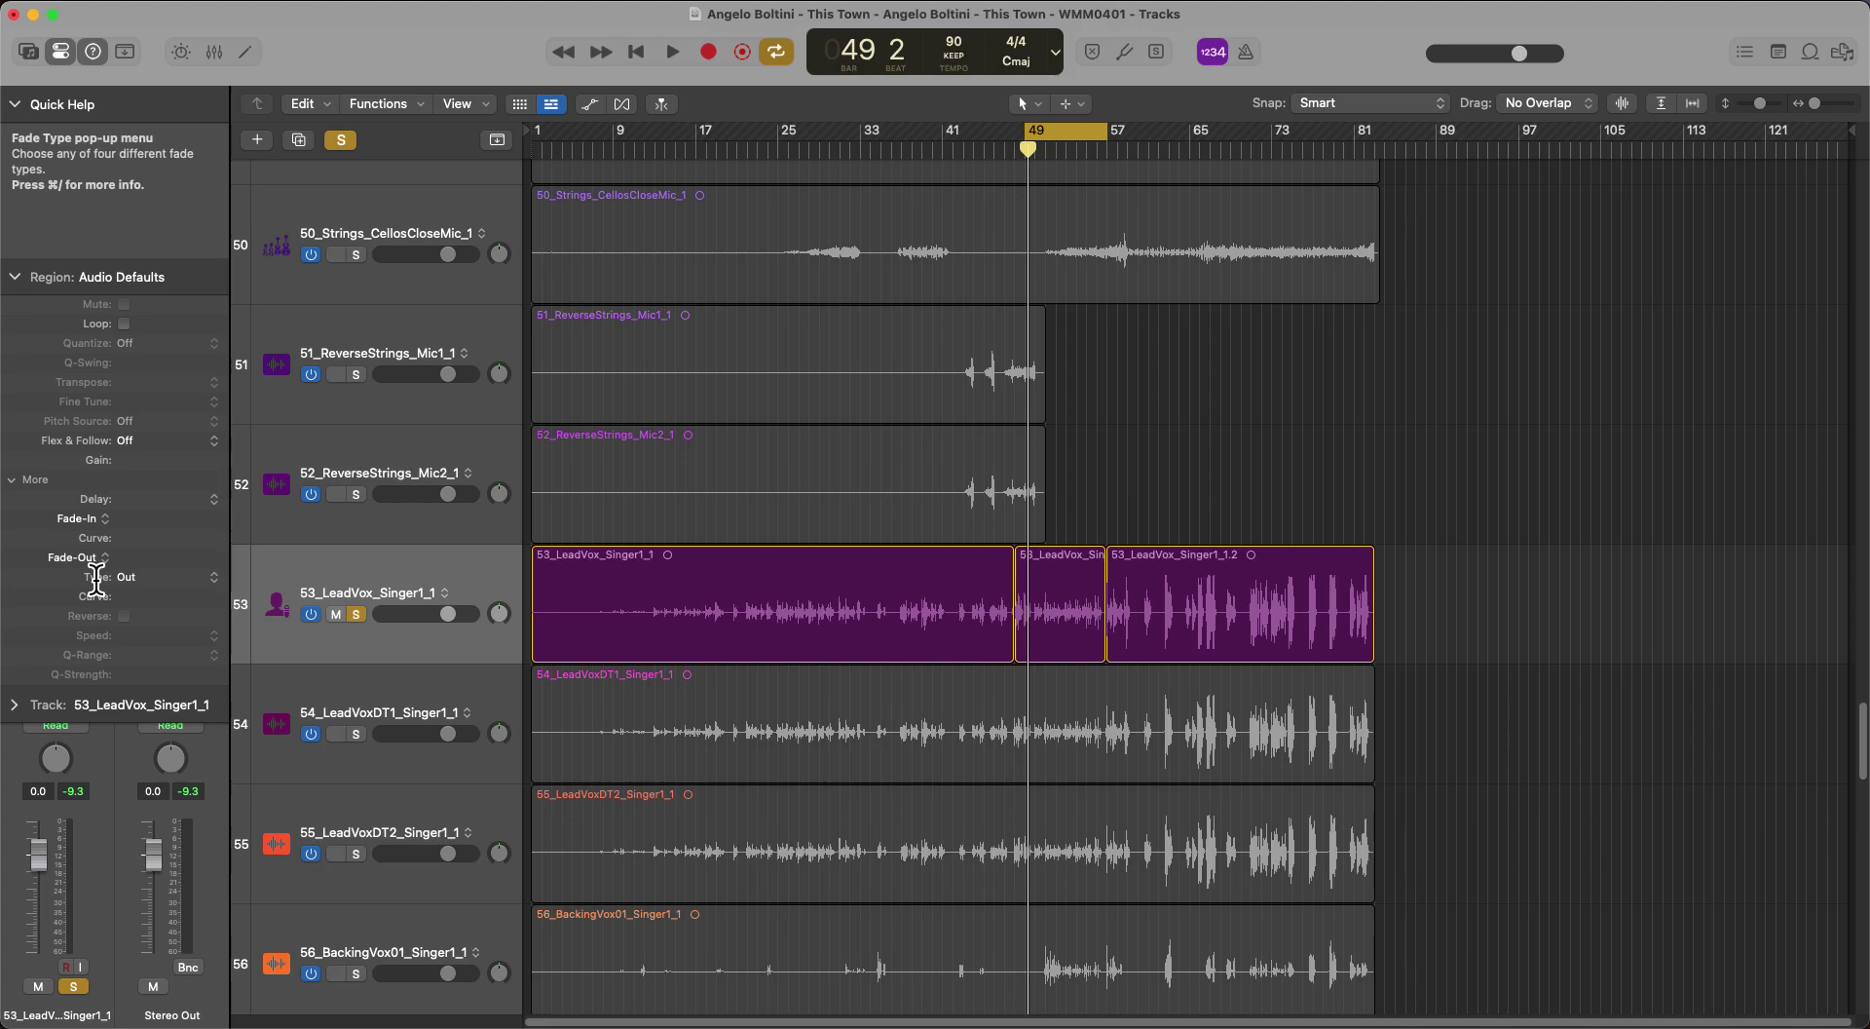